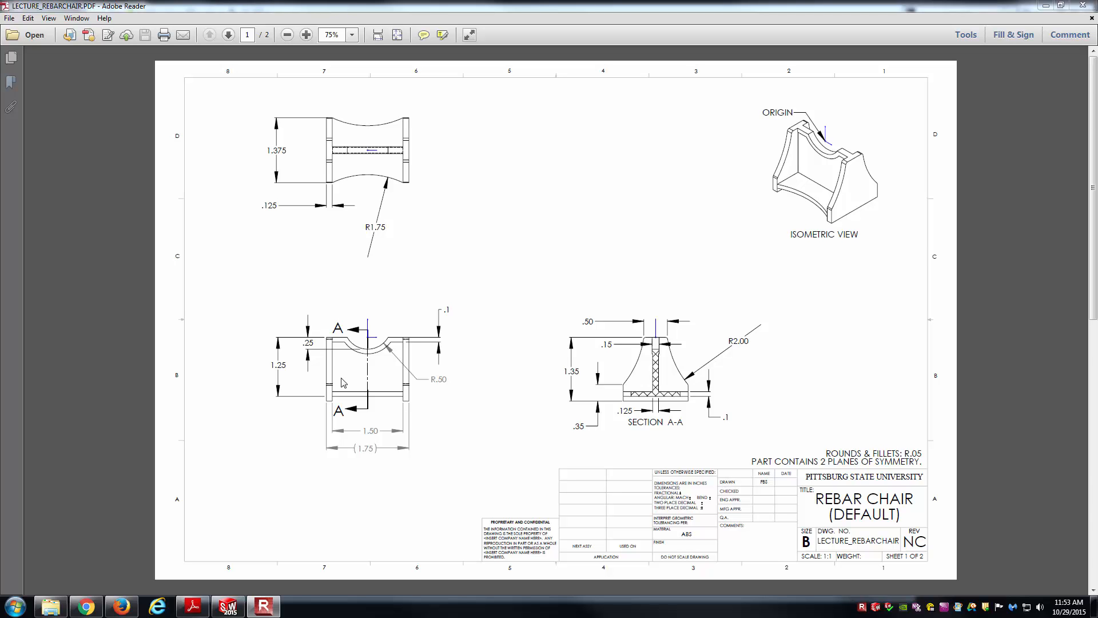
- Review both sheets of the rebar chair drawing, and create a new part document in SOLIDWORKS
click(228, 35)
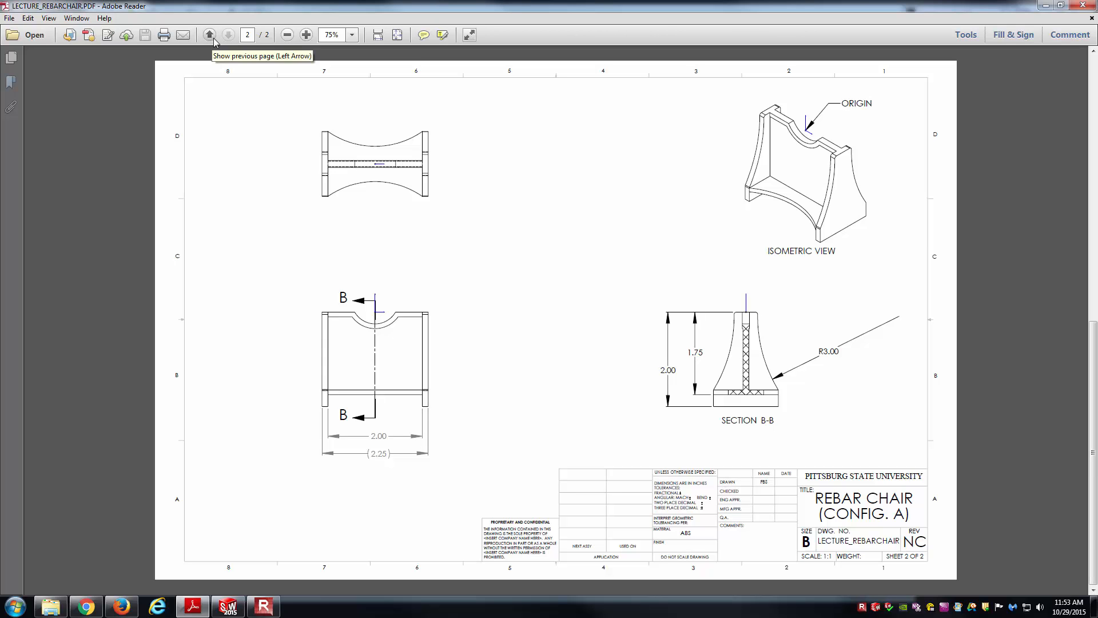
click(211, 38)
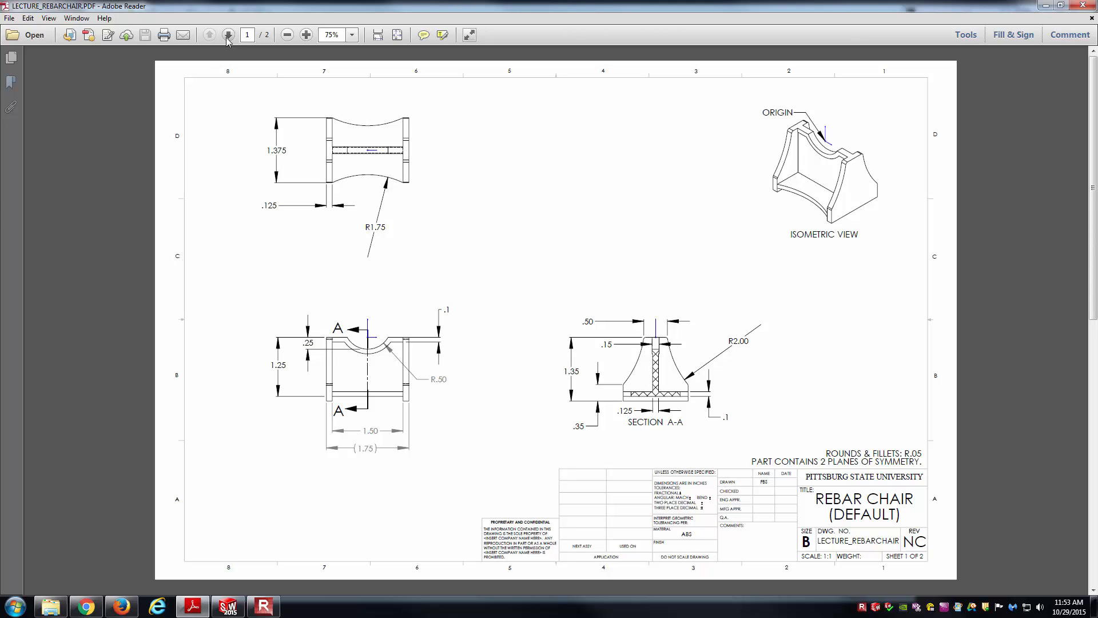
click(228, 36)
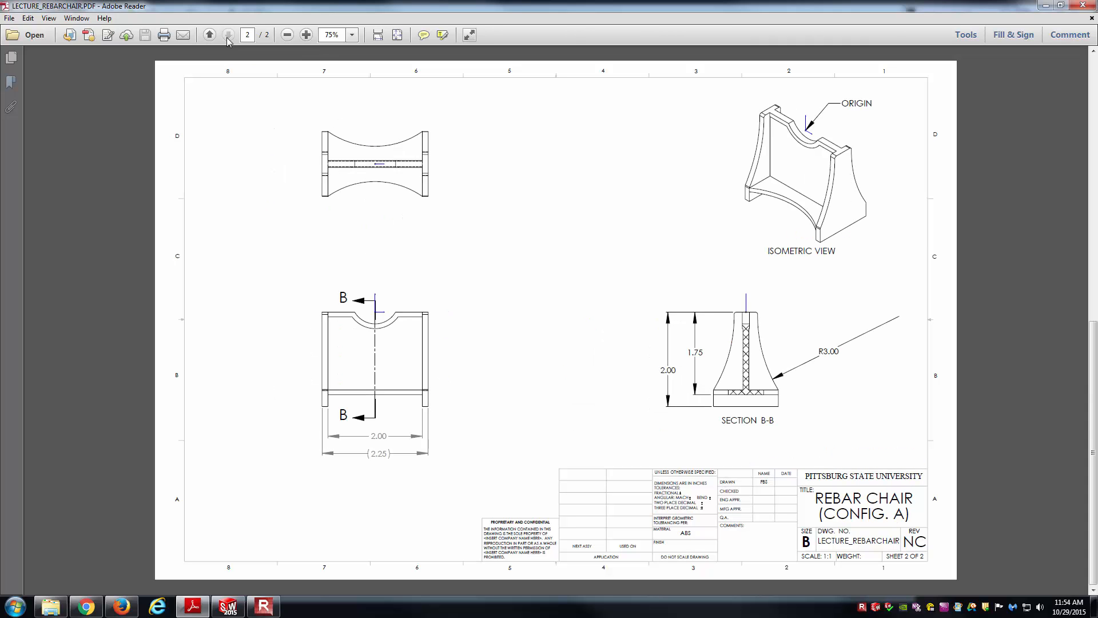
click(209, 35)
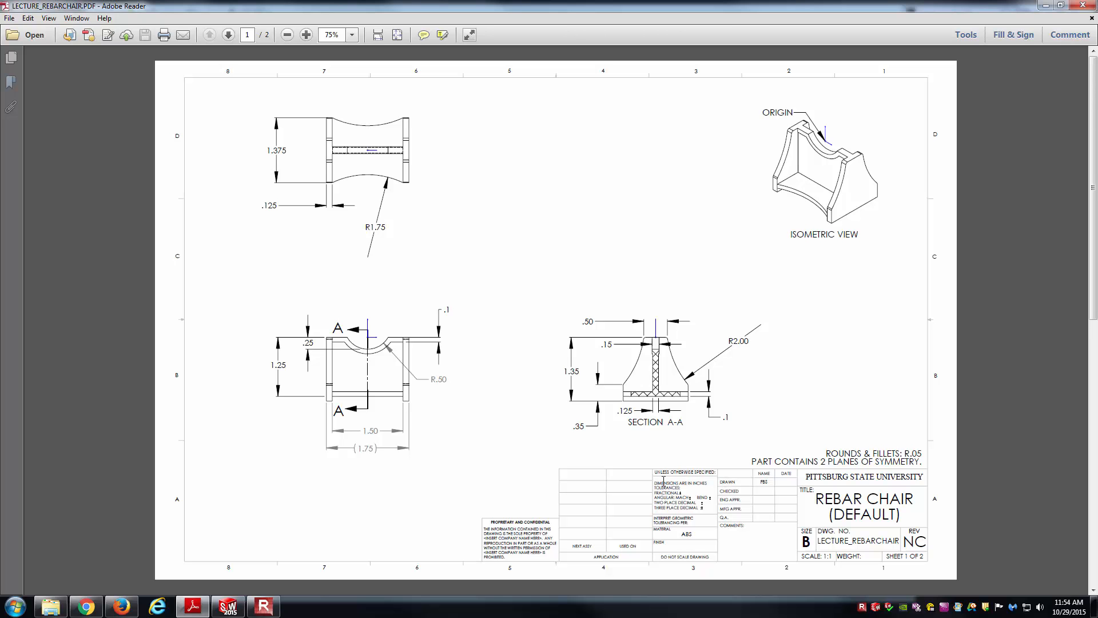
click(228, 605)
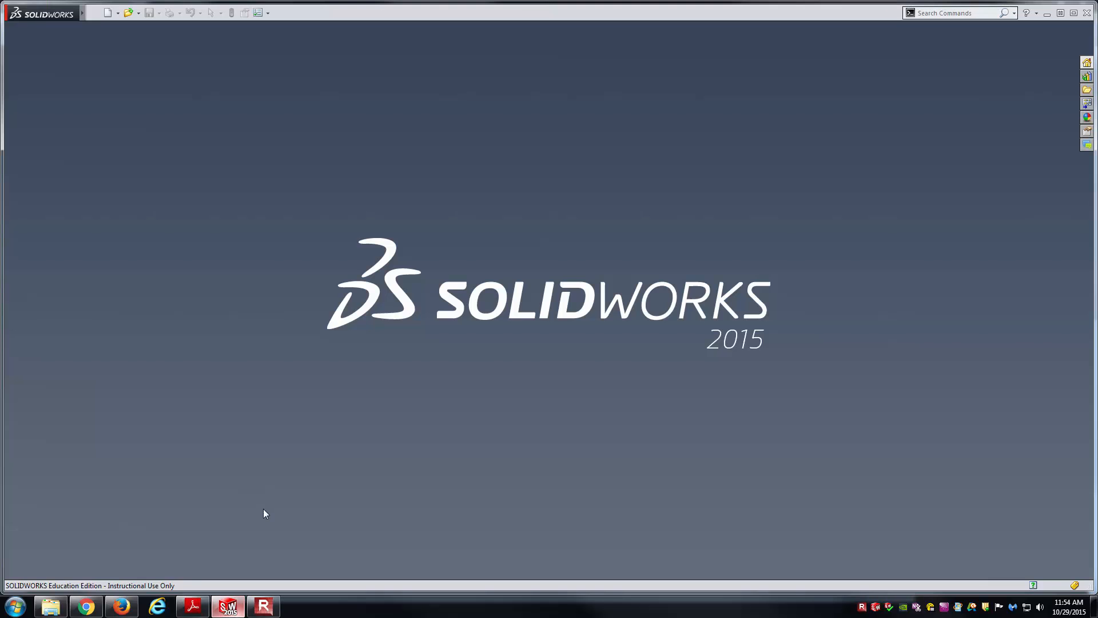
click(108, 13)
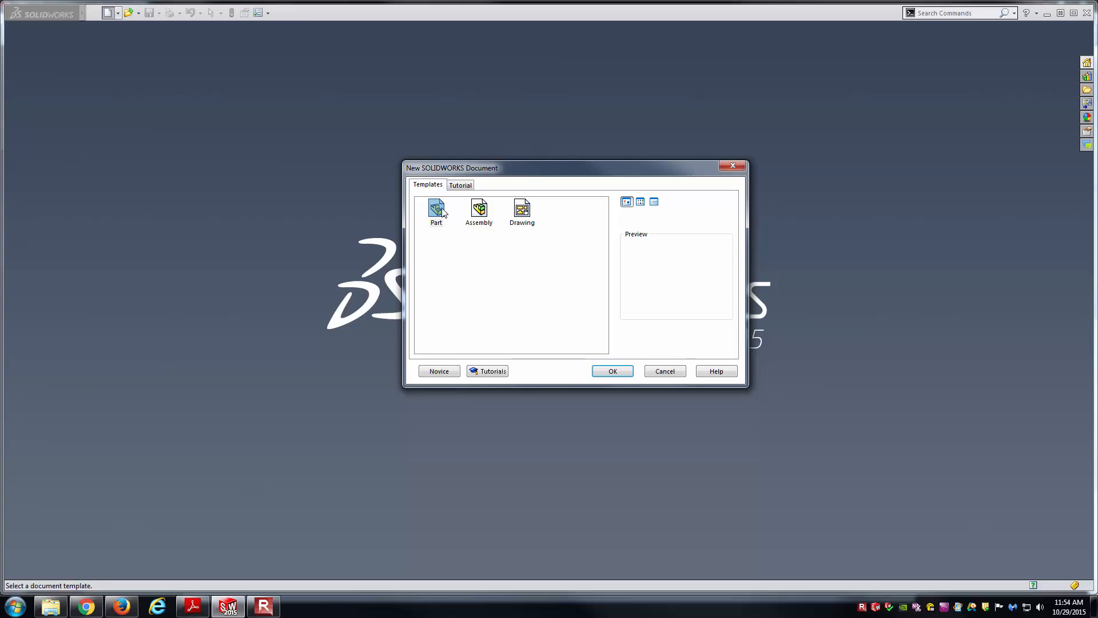
double_click(443, 211)
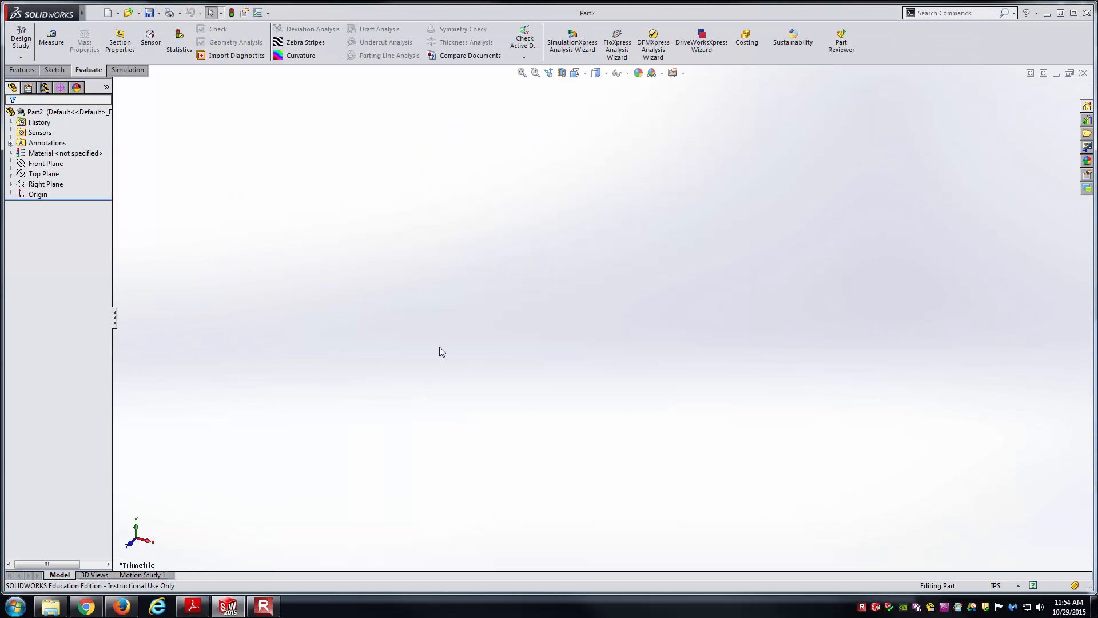
- Check the front view in the PDF drawing, and start a sketch on the part's Front Plane in SOLIDWORKS
key(alt+Tab)
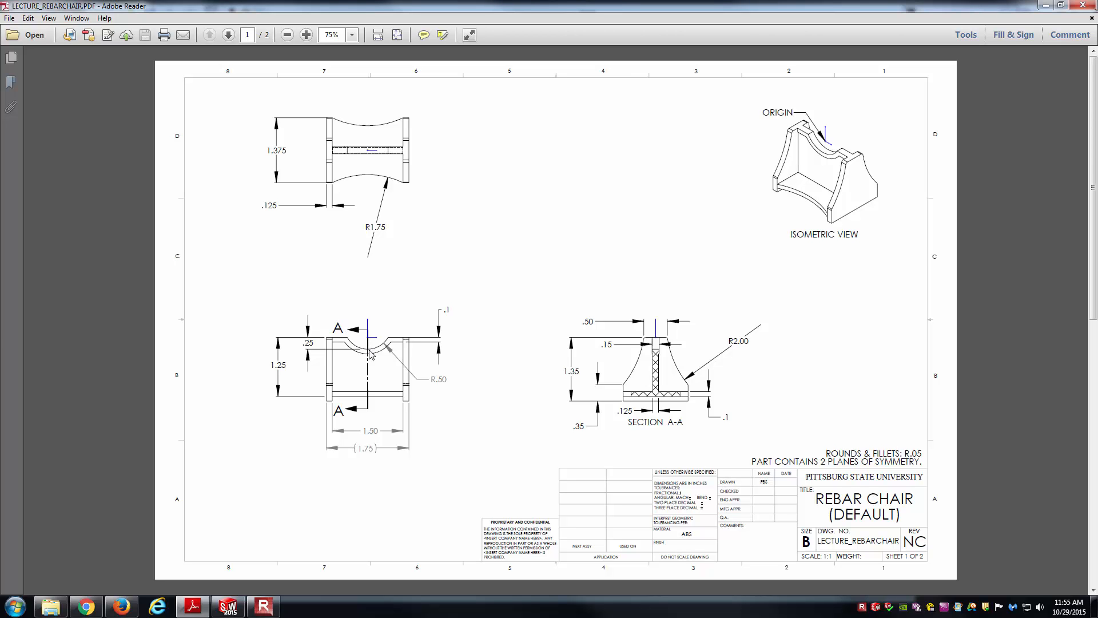
ctrl+scroll(313, 416, up, 3)
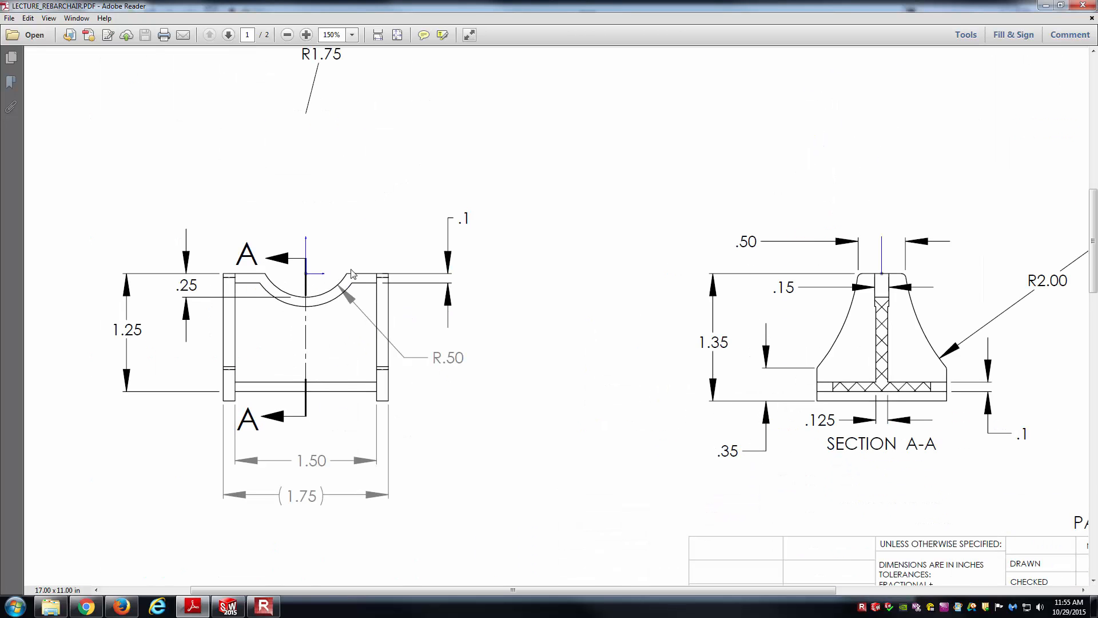
ctrl+scroll(354, 278, down, 2)
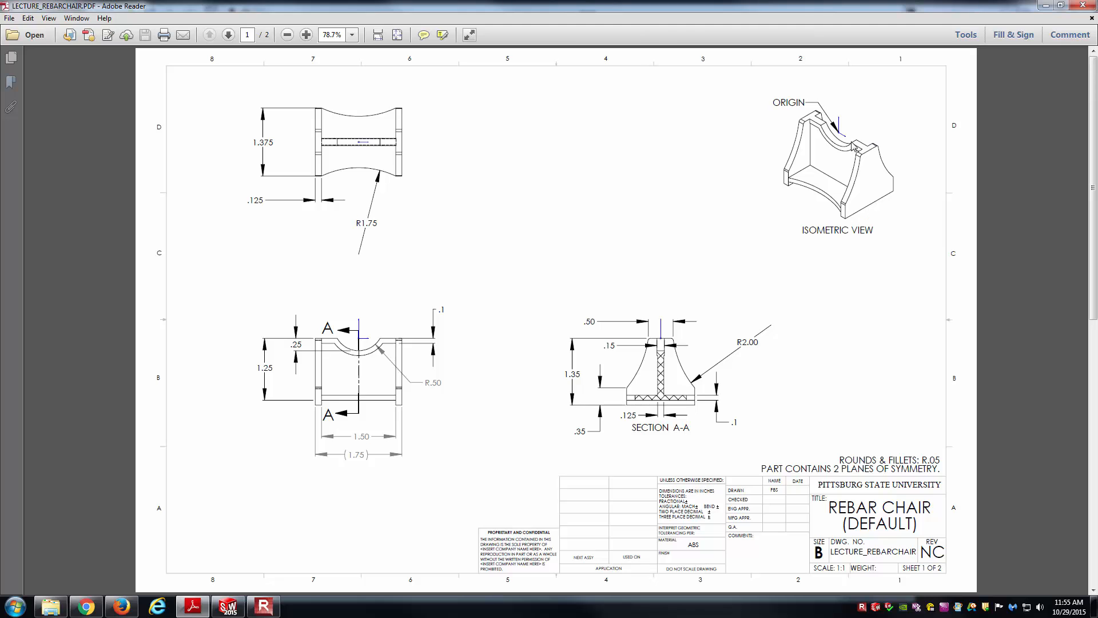
key(alt+Tab)
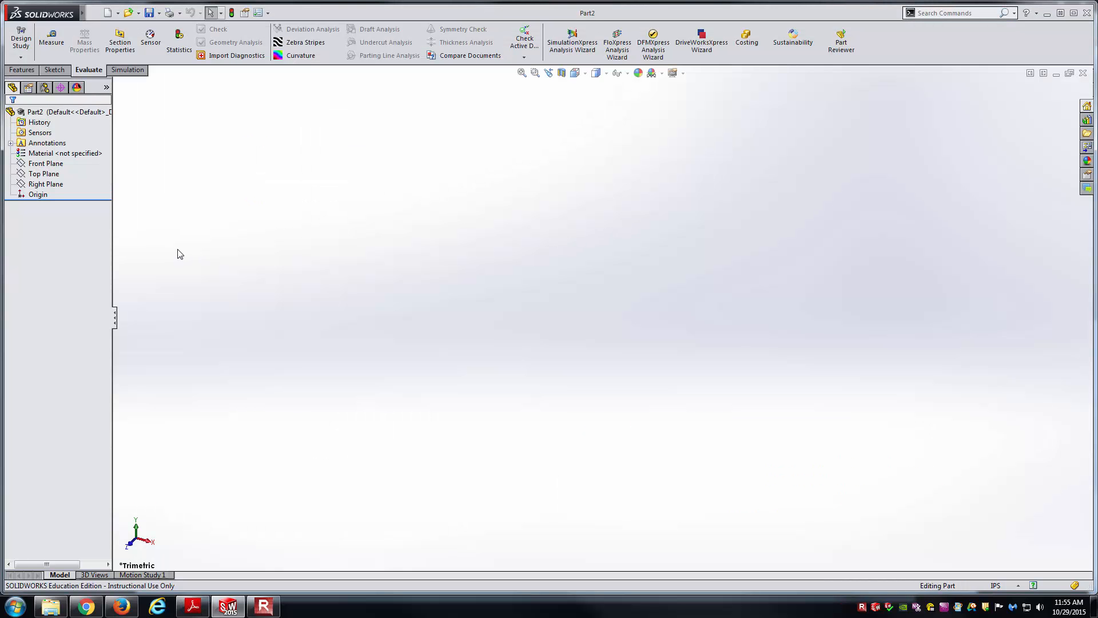
click(51, 164)
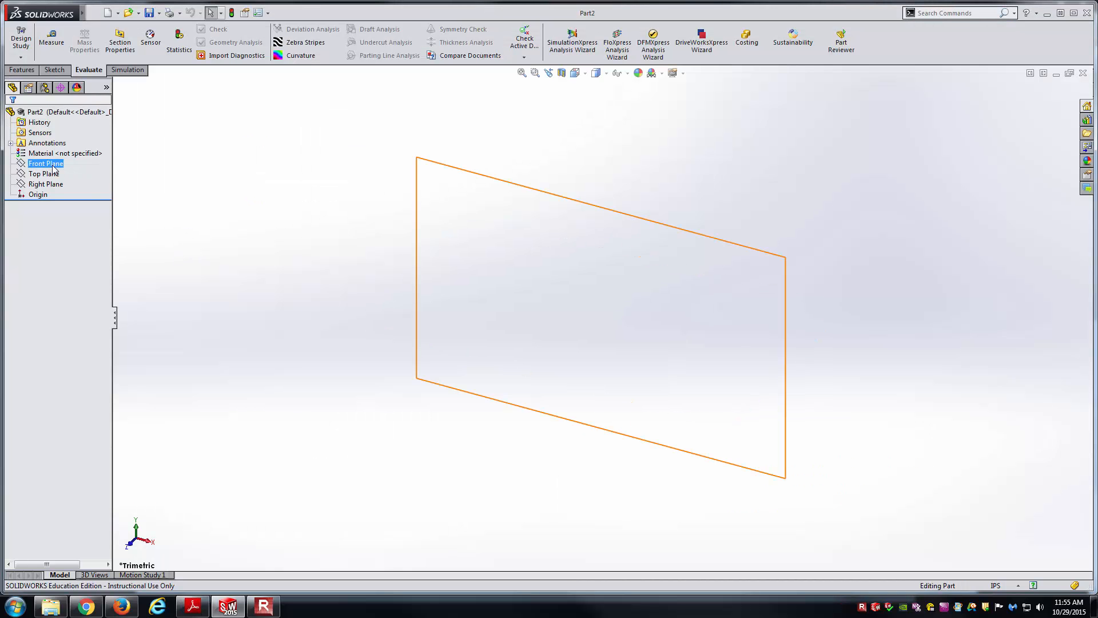
click(64, 153)
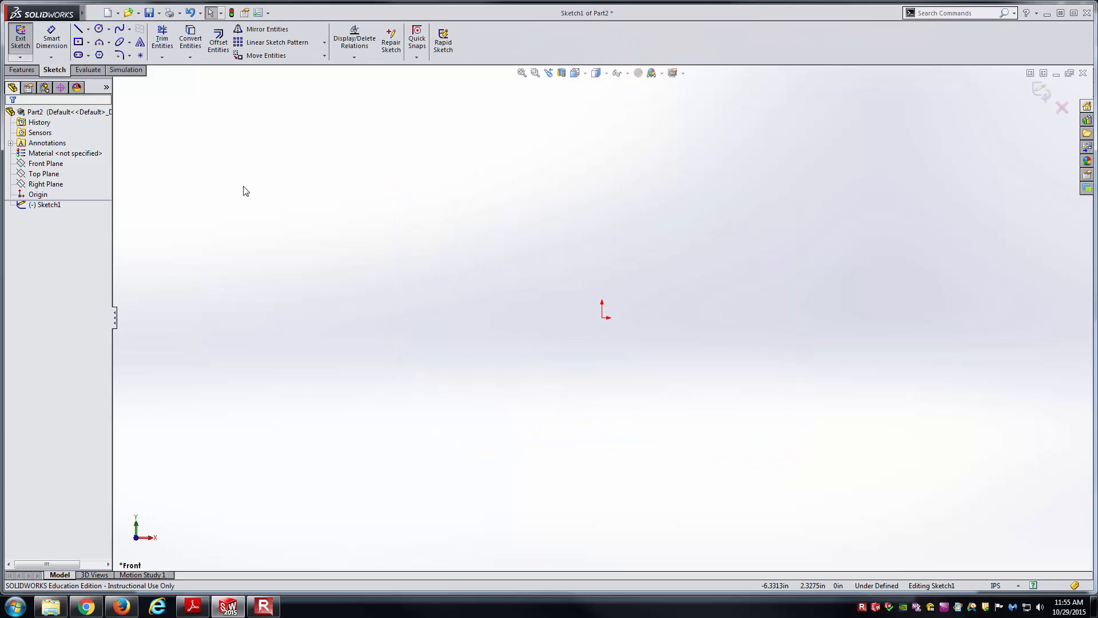
- Sketch a rectangular outline about 4.45 in wide and 2.73 in tall below the origin, leaving a gap in its top edge around the origin
right_drag(482, 193, 432, 197)
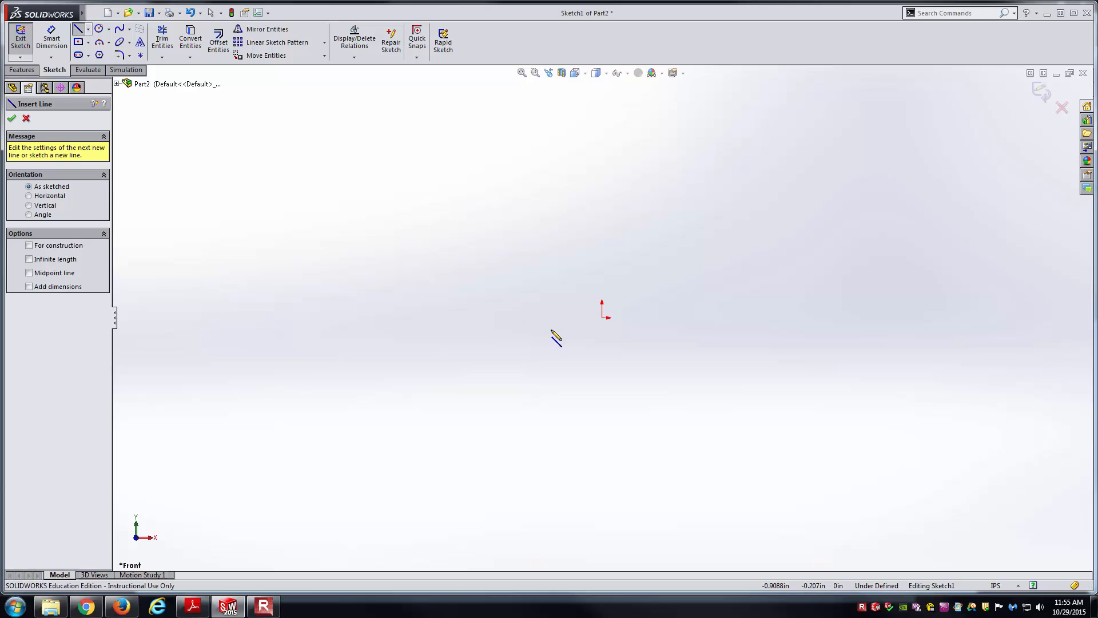
click(527, 317)
click(468, 317)
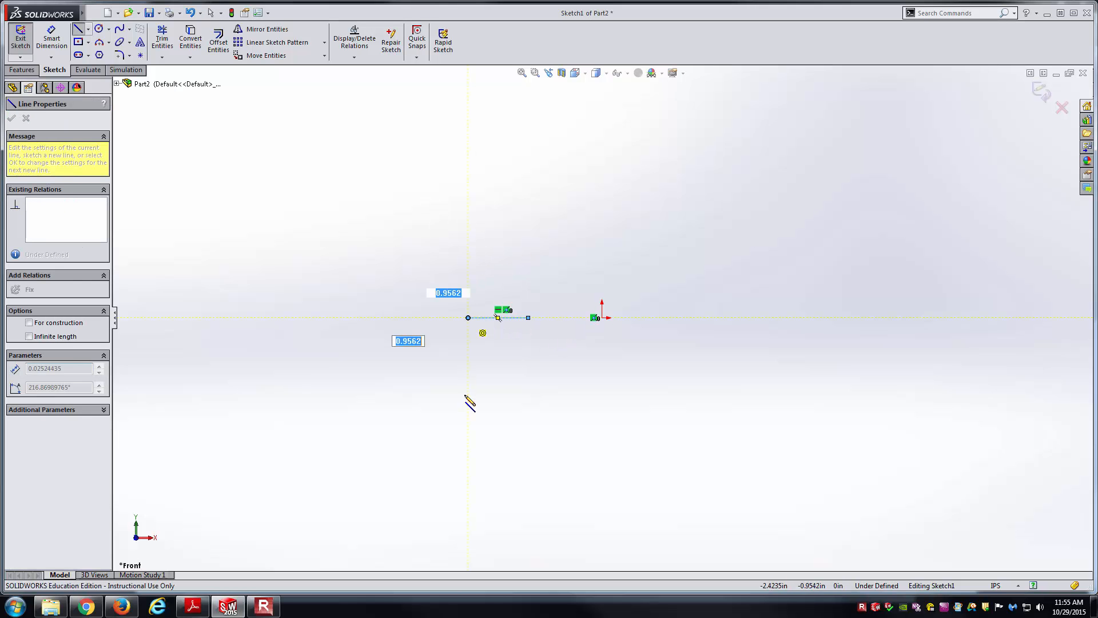
click(468, 472)
click(720, 472)
click(720, 317)
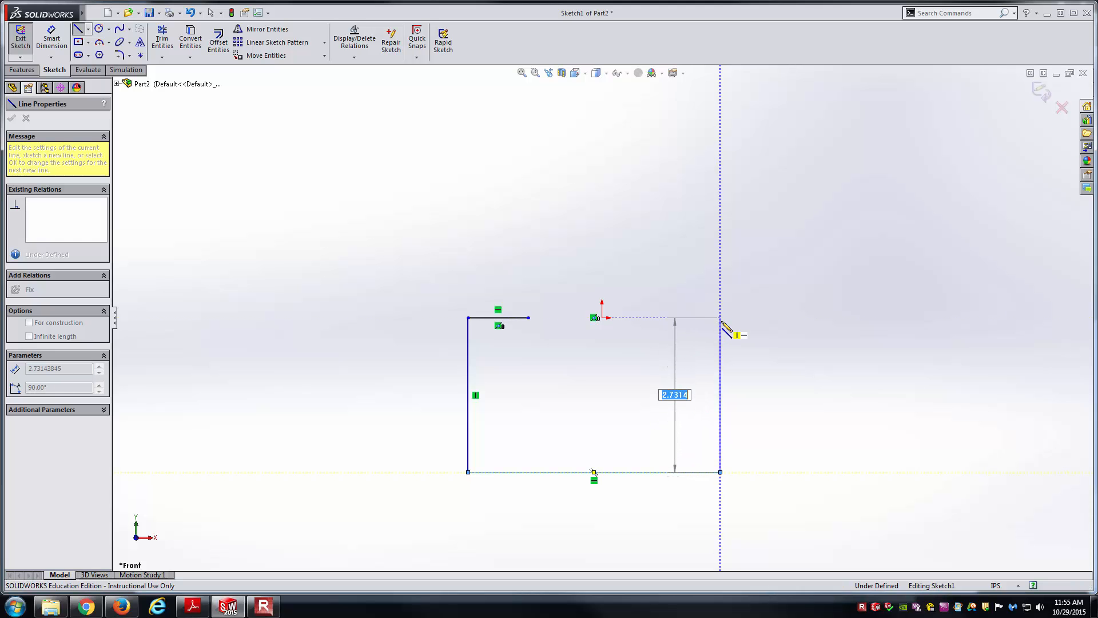
click(659, 319)
key(Escape)
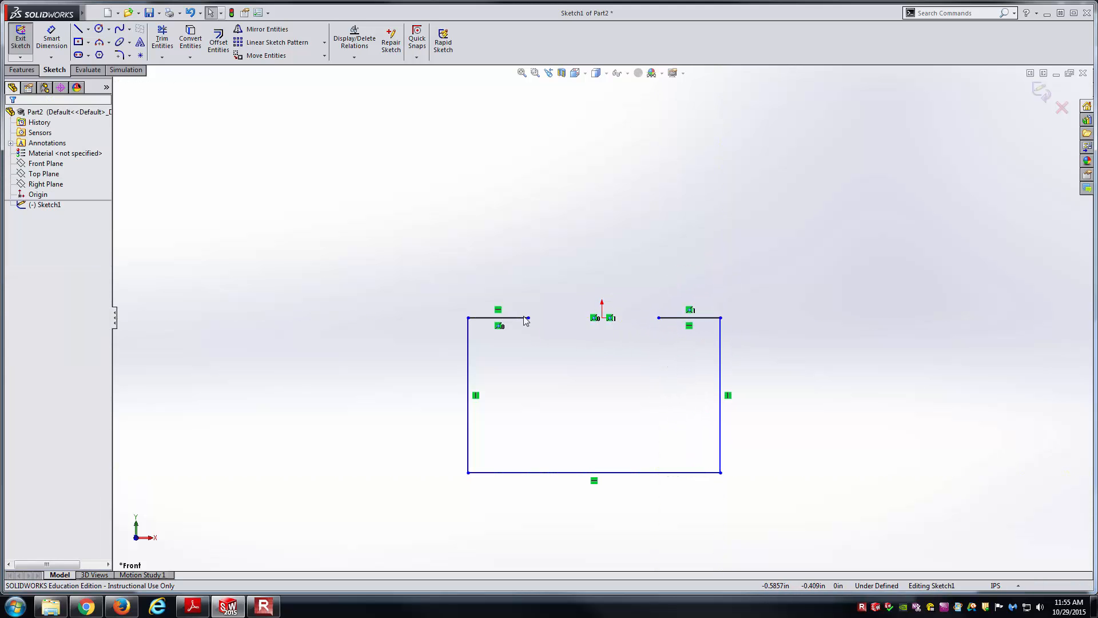
- Close the gap in the top edge with a downward-bulging three-point arc of about 1.63 in radius
click(98, 42)
click(528, 317)
click(659, 318)
click(652, 339)
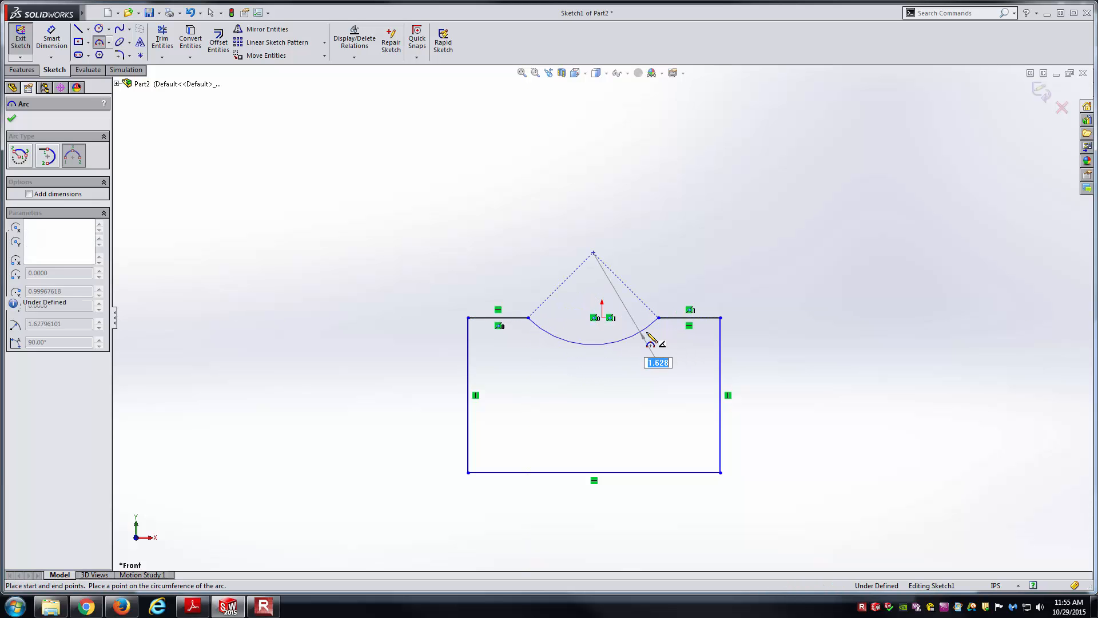
key(Escape)
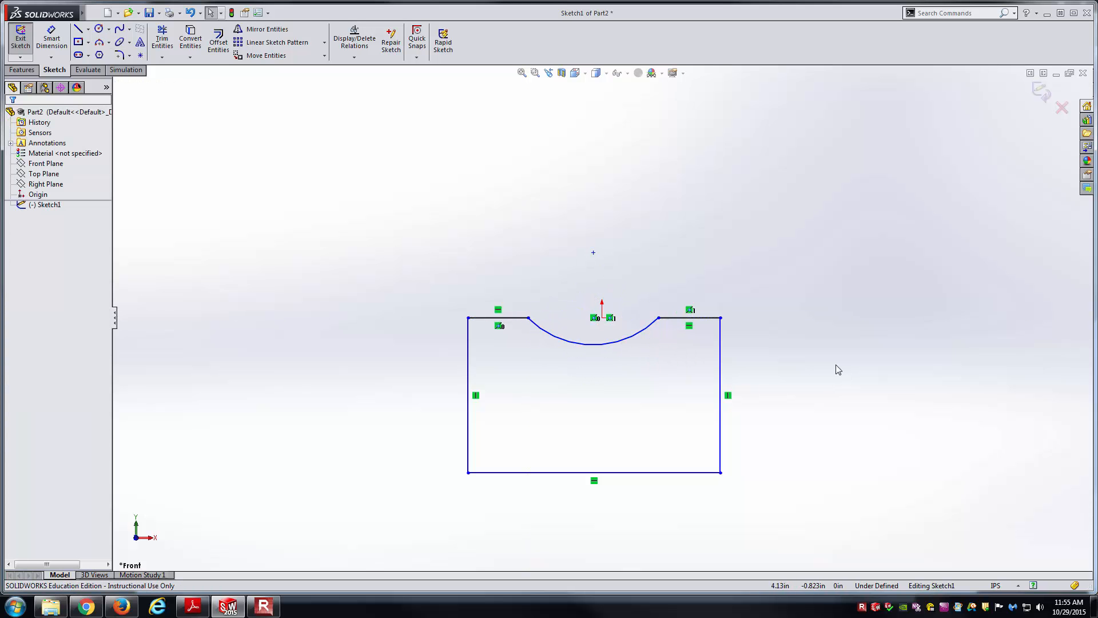
- Check the PDF drawing, and sketch a line about 2.73 in long from the origin to the midpoint of the profile's bottom edge
key(alt+Tab)
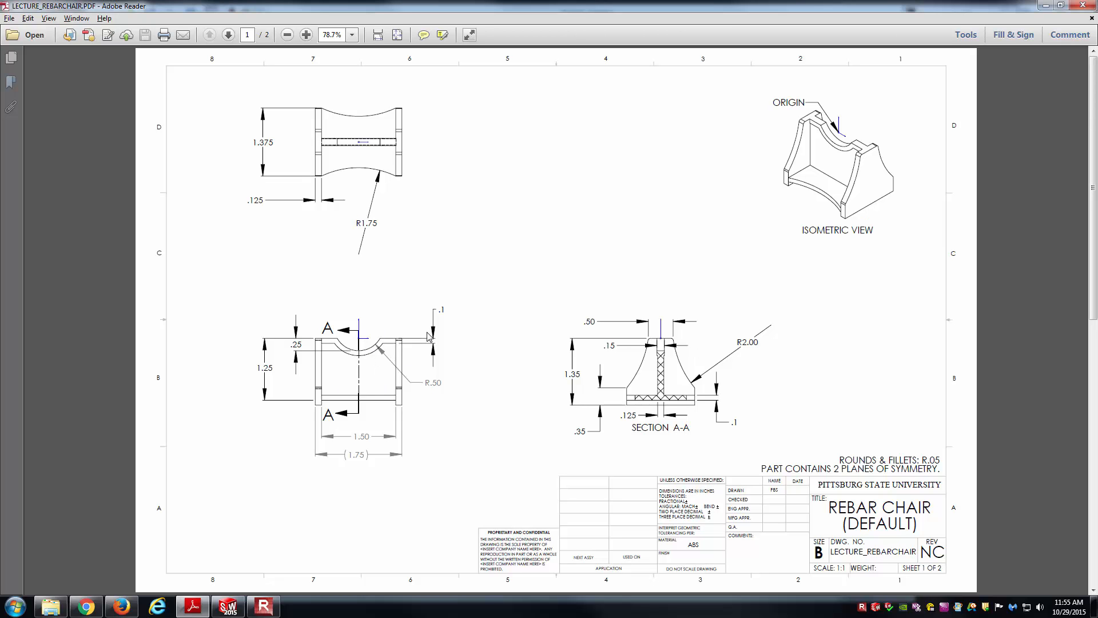
key(alt+Tab)
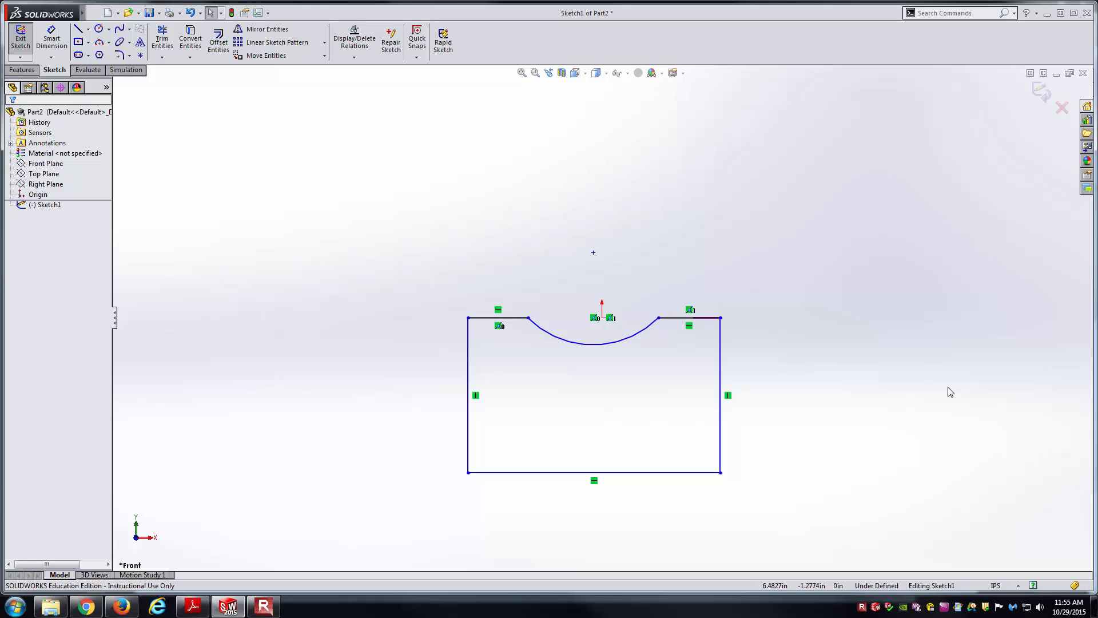
right_drag(948, 387, 796, 361)
right_drag(769, 287, 675, 274)
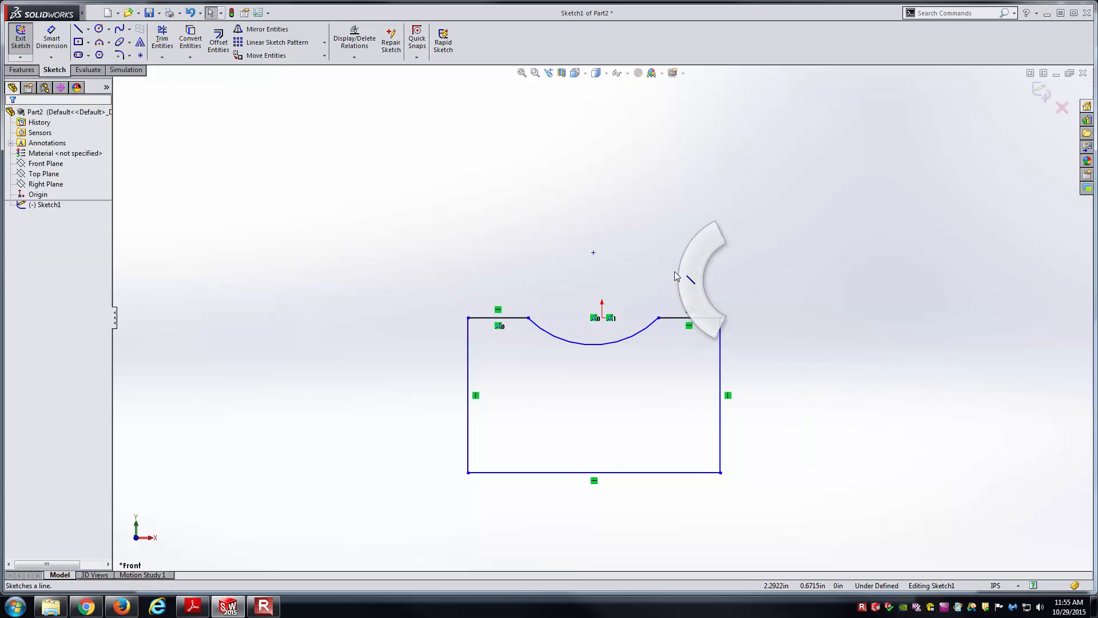
click(602, 317)
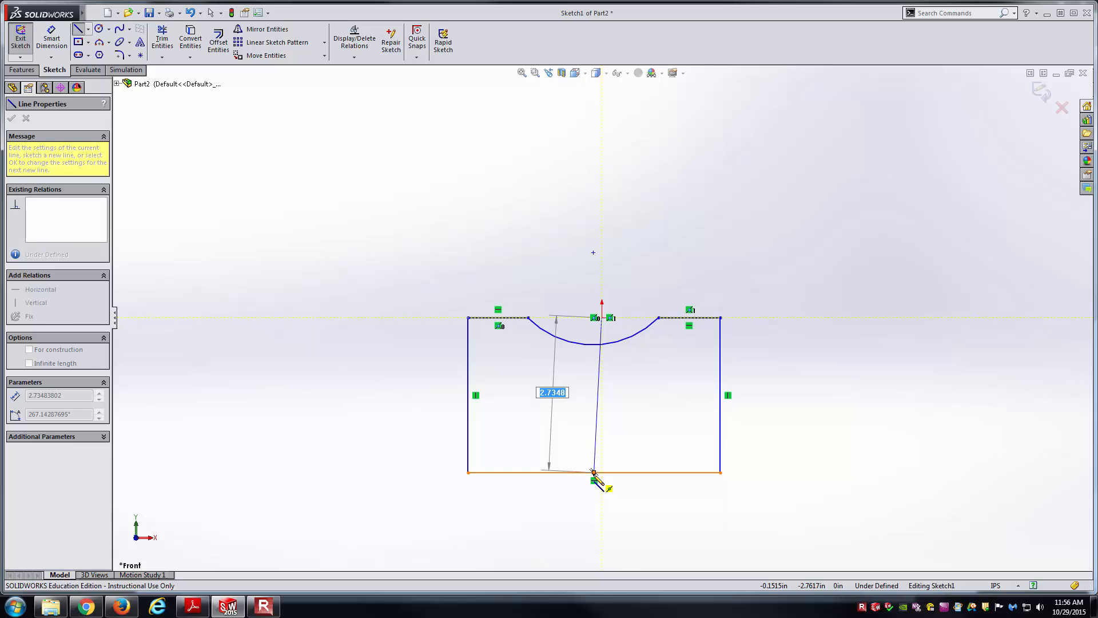
click(594, 472)
key(Escape)
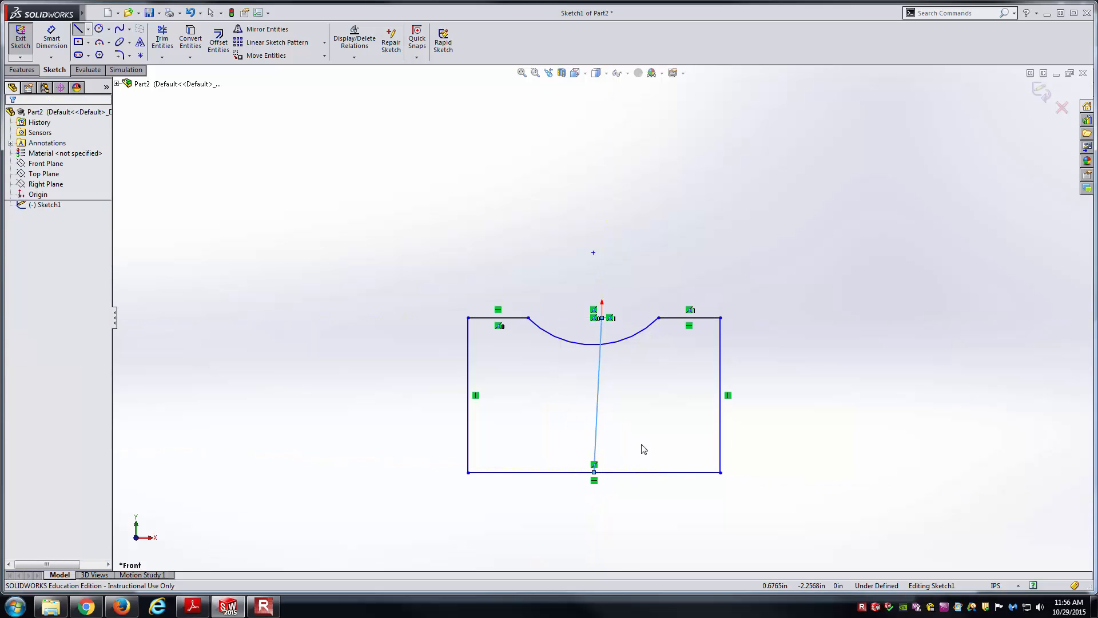
- Make the line between the origin and the bottom midpoint vertical and convert it to construction geometry
click(598, 397)
click(643, 350)
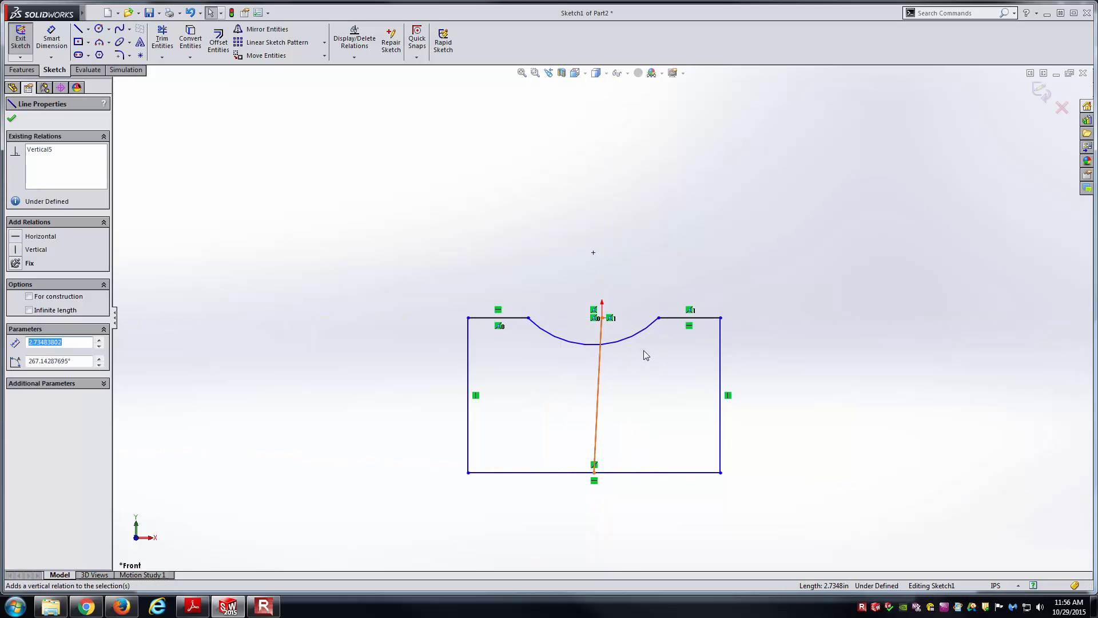
click(681, 429)
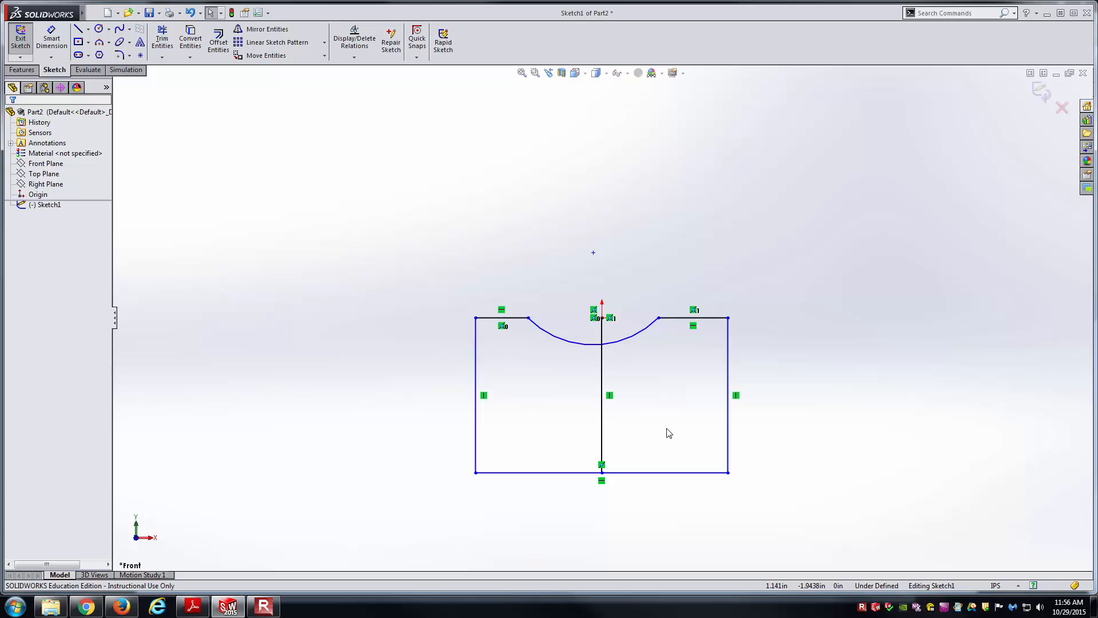
click(602, 413)
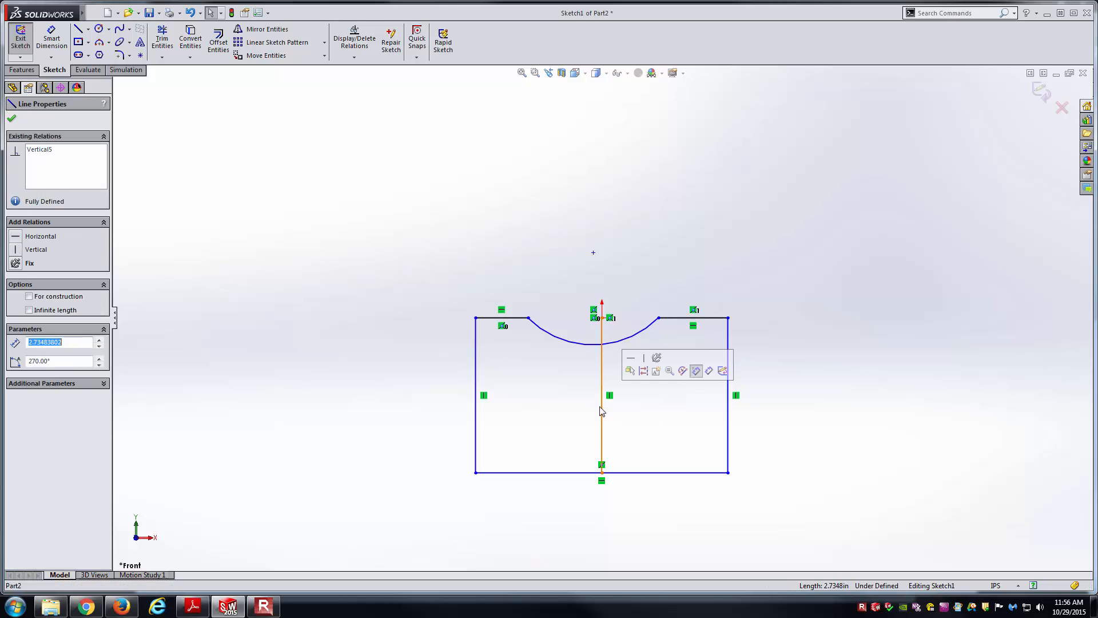
click(644, 371)
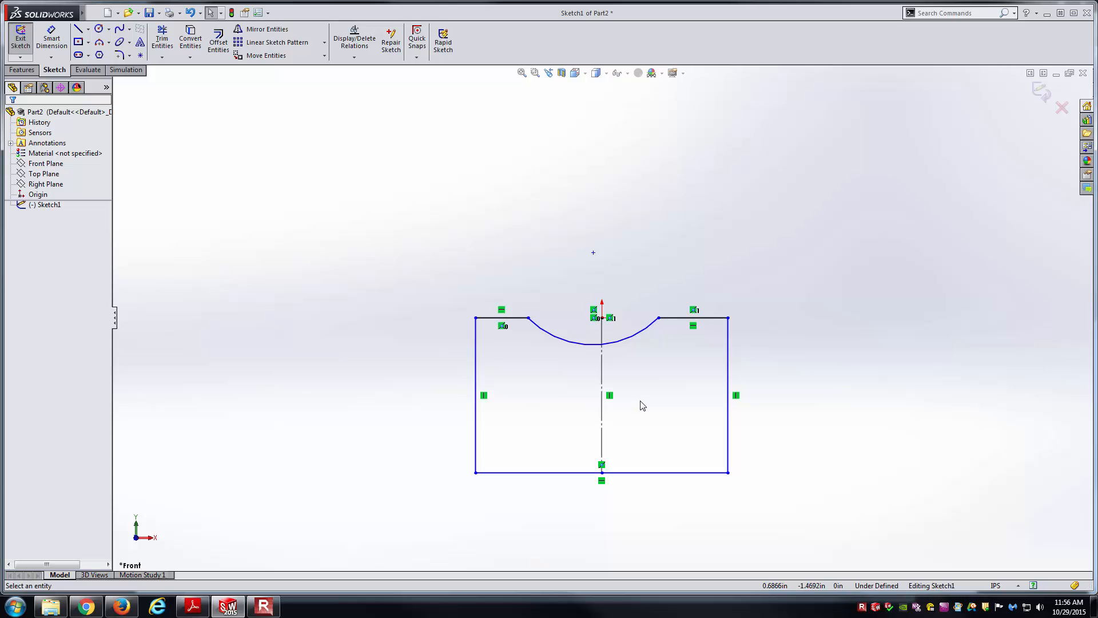
- Shift the arc's left endpoint slightly inward, and make the two short top segments equal in length
click(528, 310)
drag(528, 310, 534, 355)
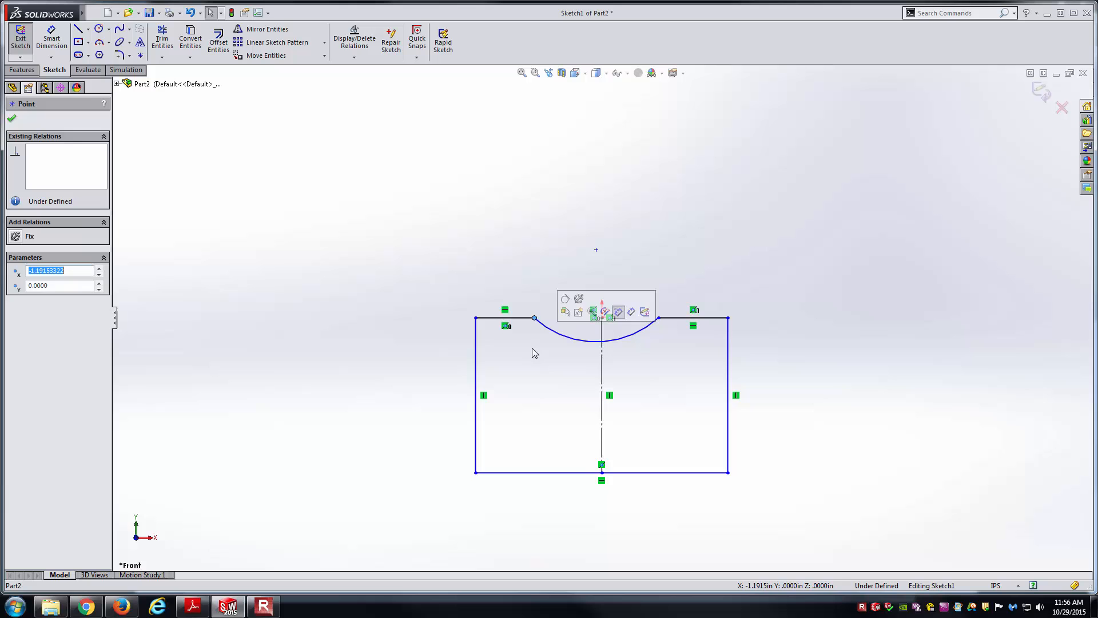
click(520, 319)
ctrl+click(709, 318)
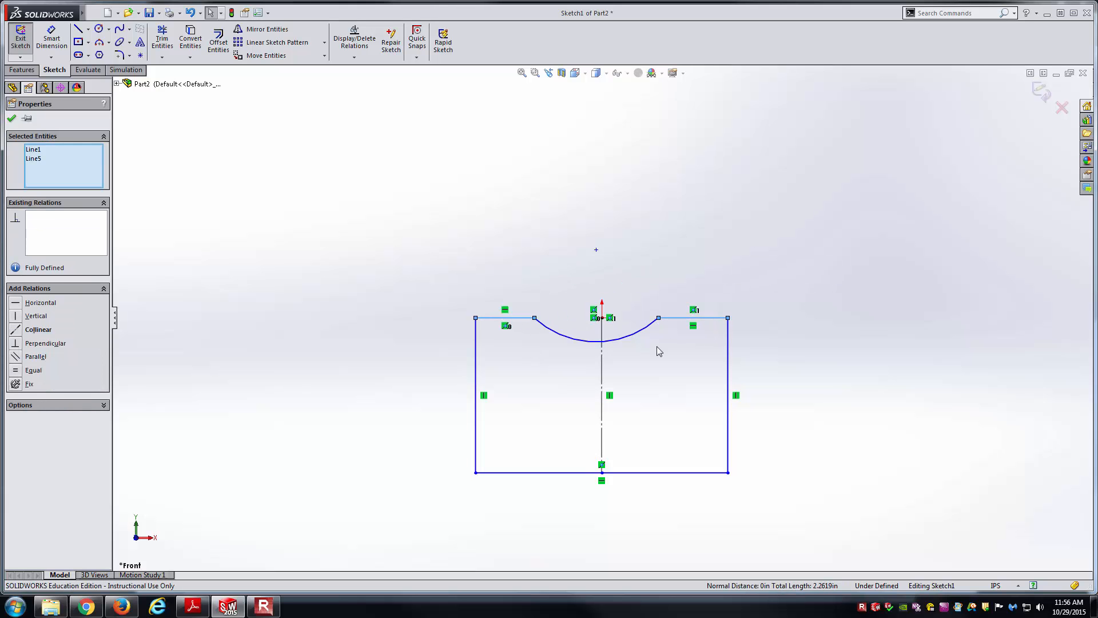
click(26, 371)
click(549, 309)
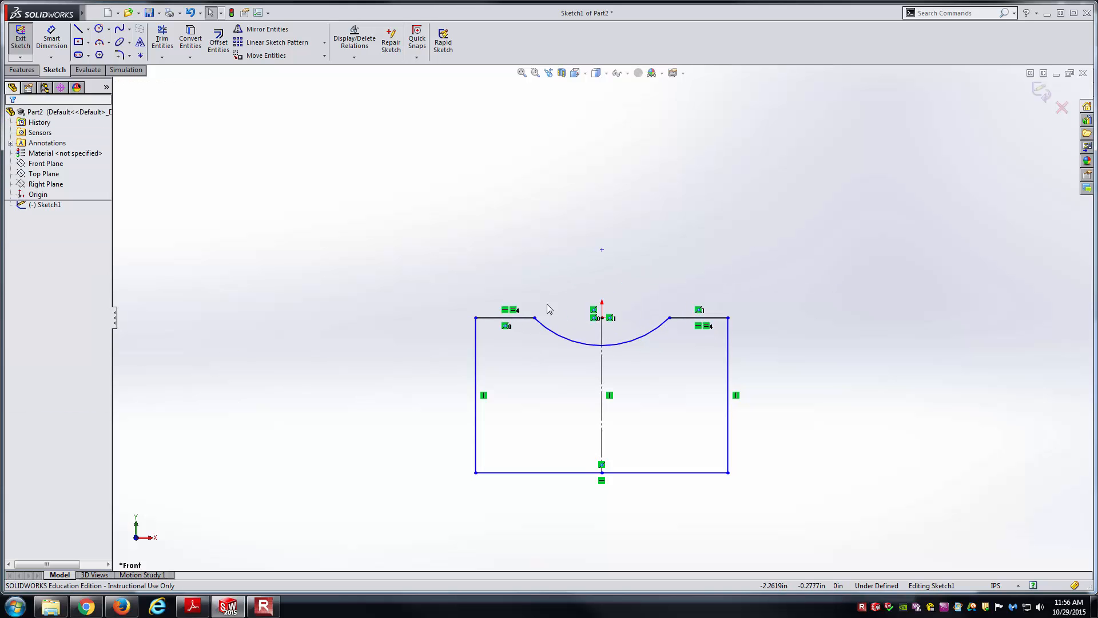
- Look up the width in the PDF drawing and dimension the profile's bottom edge to 1.5 in
key(alt+Tab)
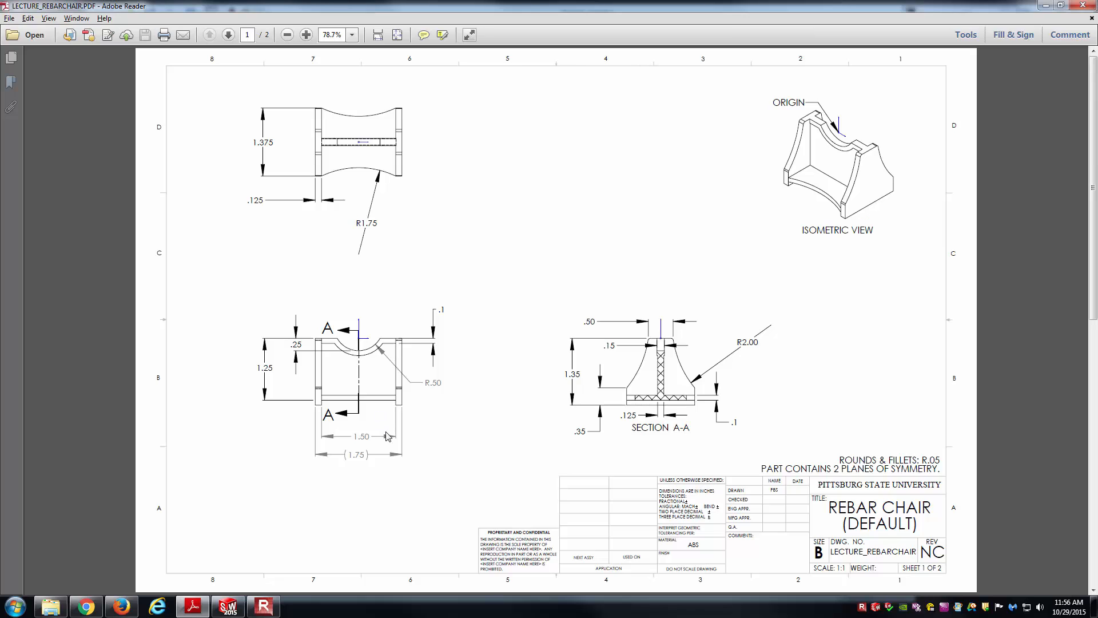
key(alt+Tab)
right_drag(760, 394, 760, 363)
click(662, 472)
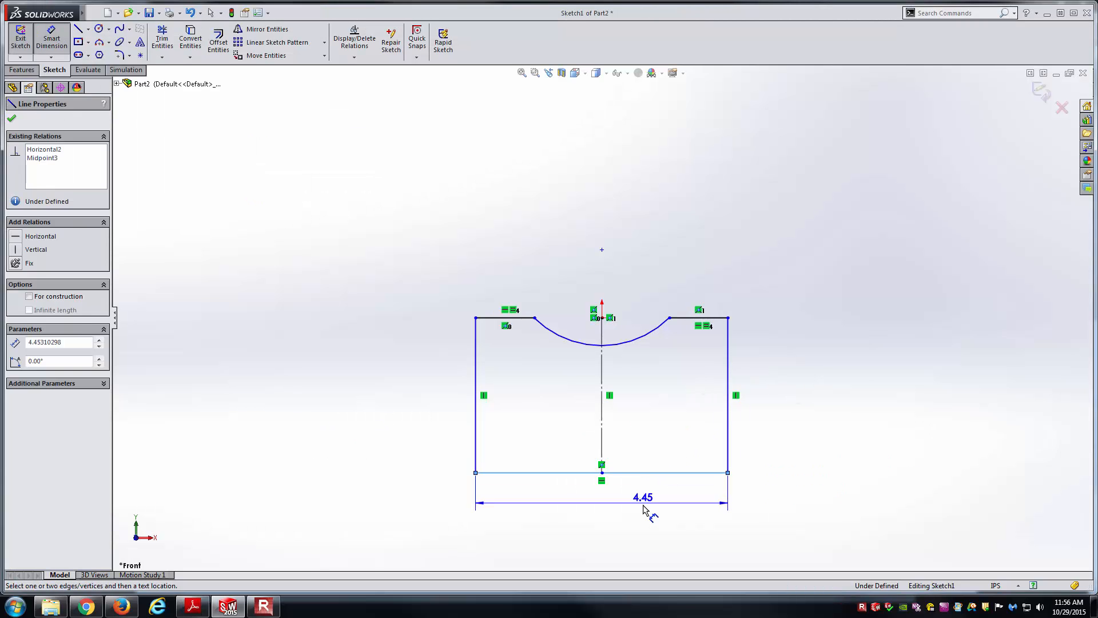
click(643, 509)
text(1.5)
key(Return)
- Look up the height in the PDF drawing and dimension the profile's right vertical edge to 1.25 in
key(alt+Tab)
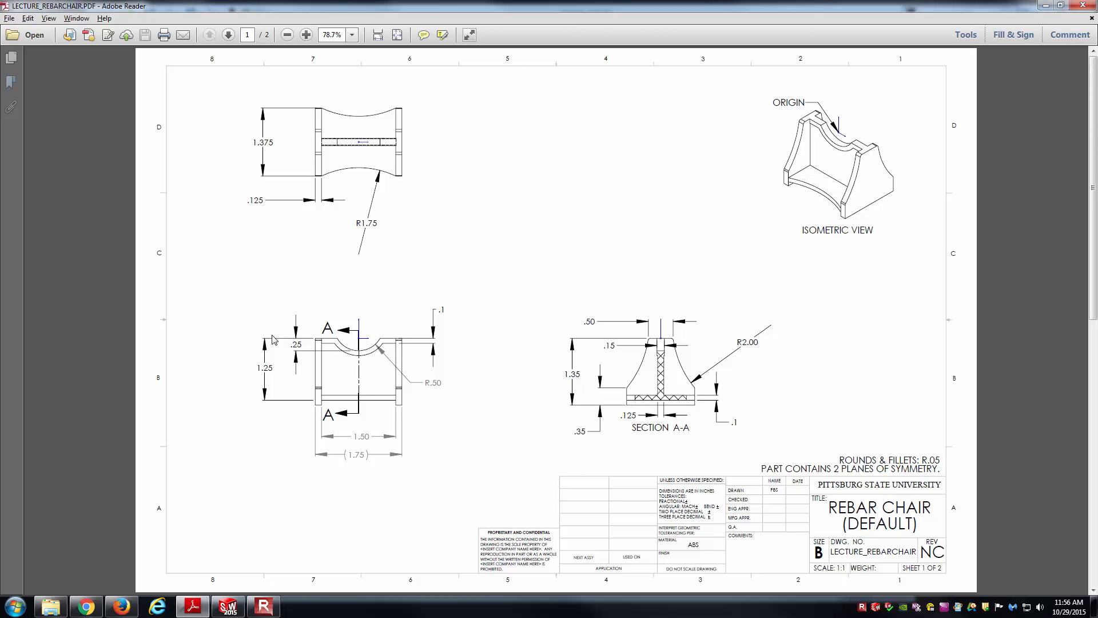
key(alt+Tab)
click(728, 371)
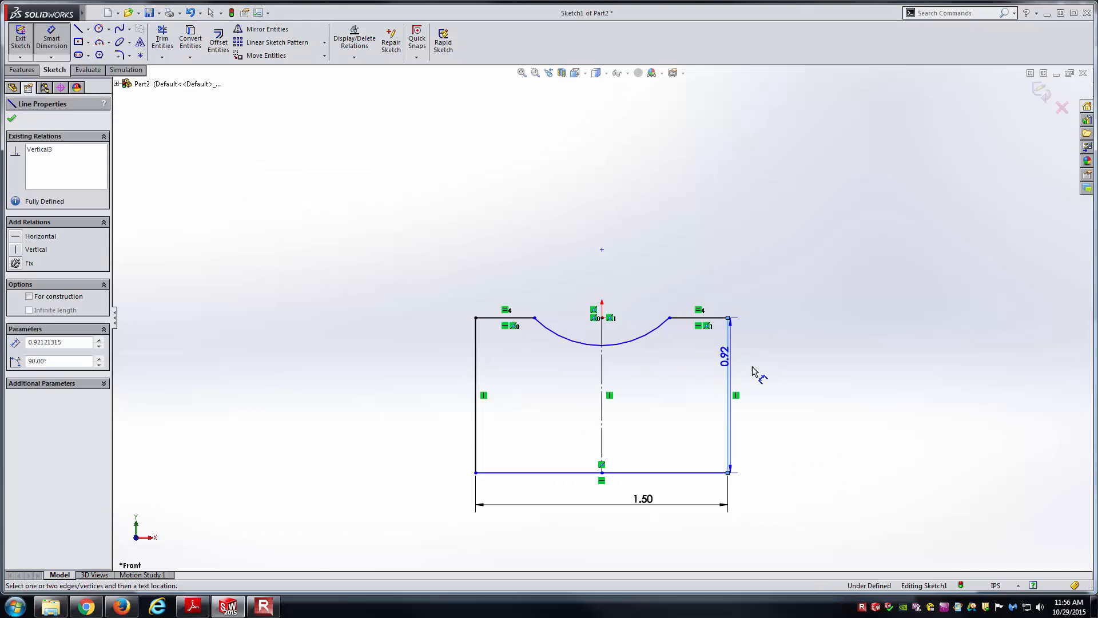
click(753, 366)
text(1.25in)
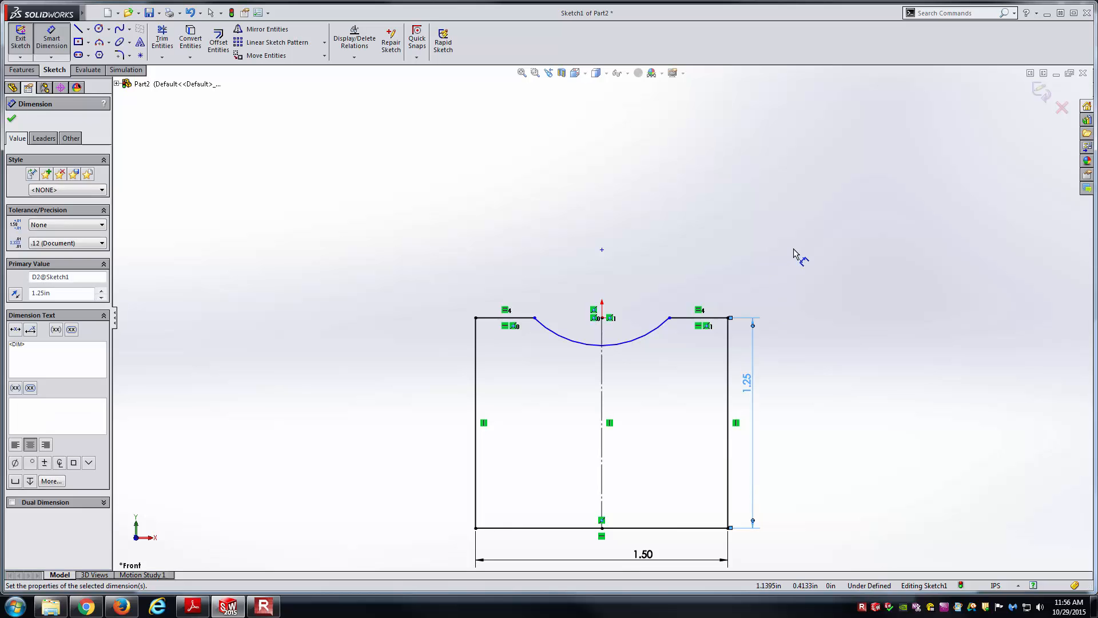
click(793, 250)
- Look up the arc radius in the PDF drawing and dimension the profile's arc to a 0.50 in radius
scroll(734, 466, up, 1)
scroll(709, 504, down, 1)
key(alt+Tab)
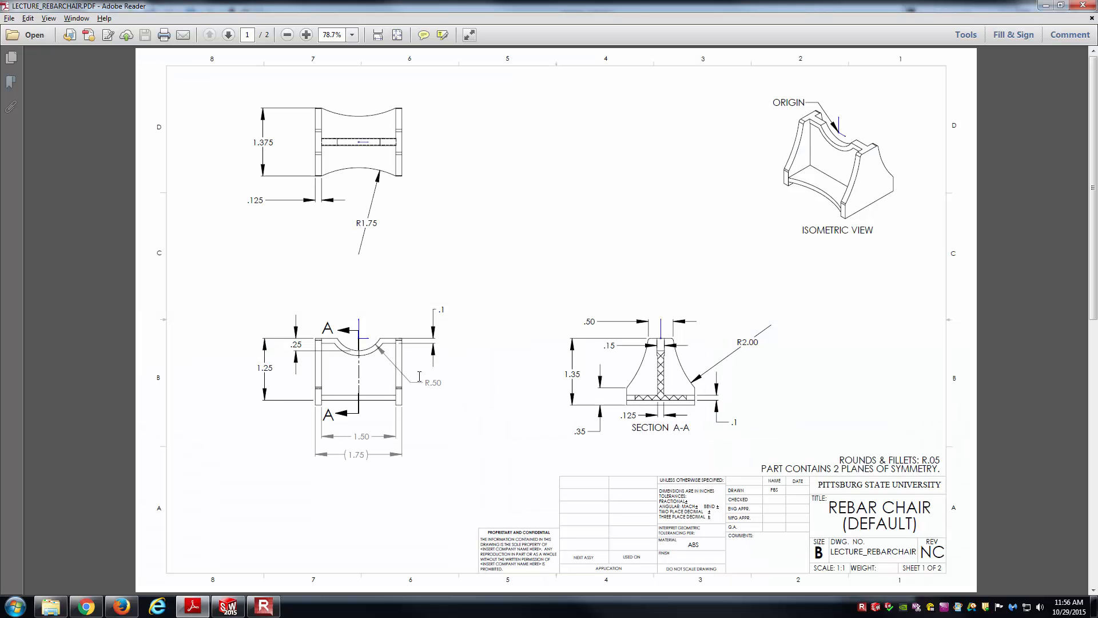
key(alt+Tab)
click(629, 290)
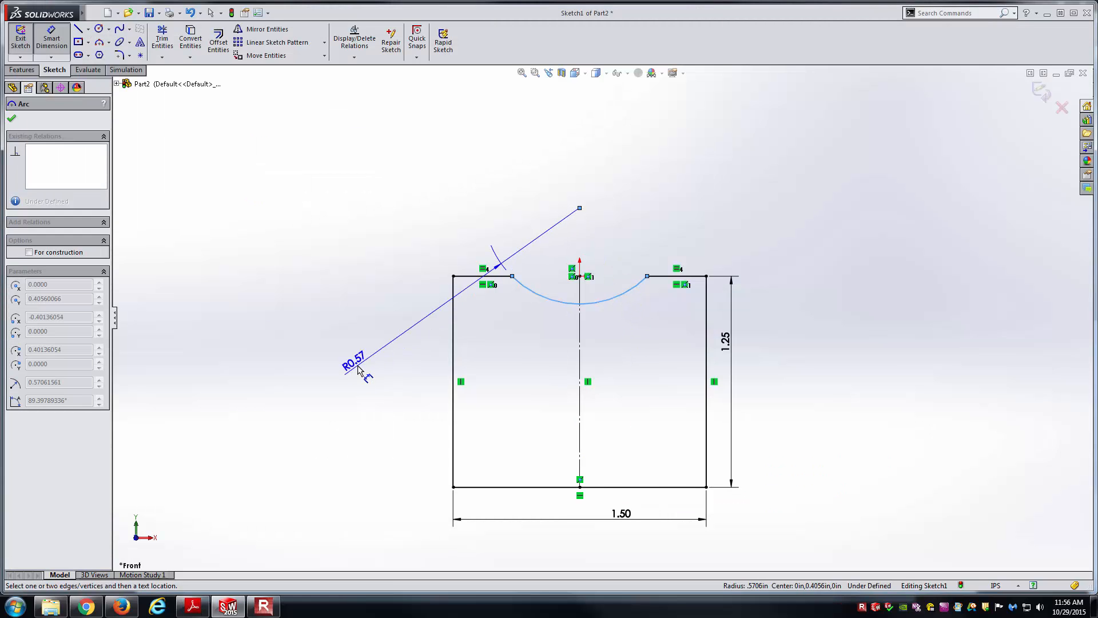
click(402, 417)
text(0.50in)
key(Return)
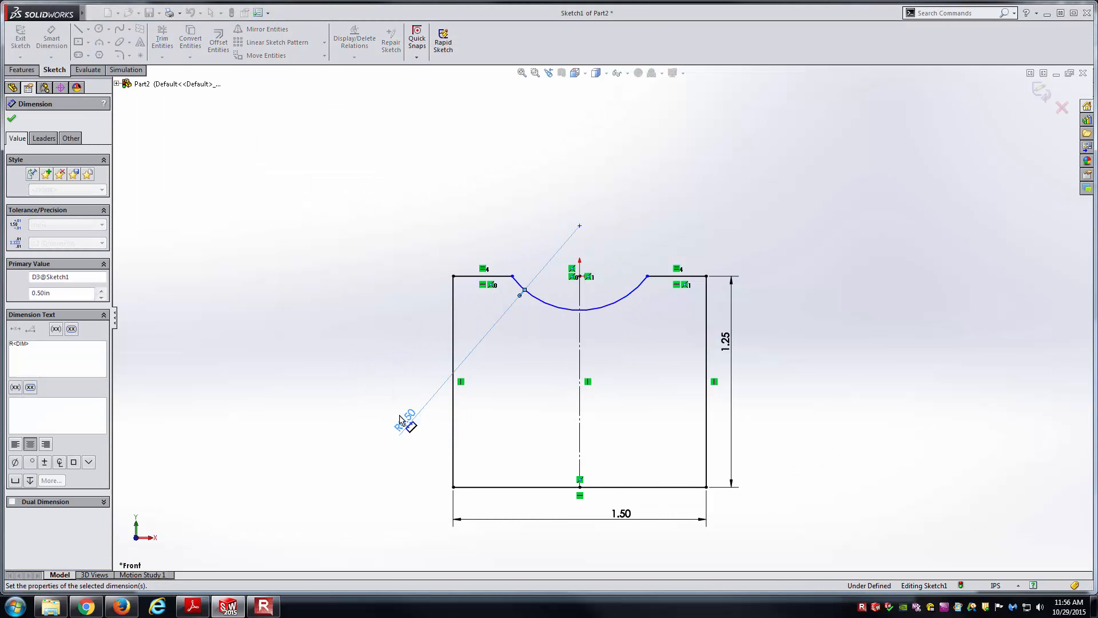
click(657, 338)
- Check the arc depth in the PDF drawing, and add a vertical dimension between the top-left segment and the arc, placed left of the profile
key(alt+Tab)
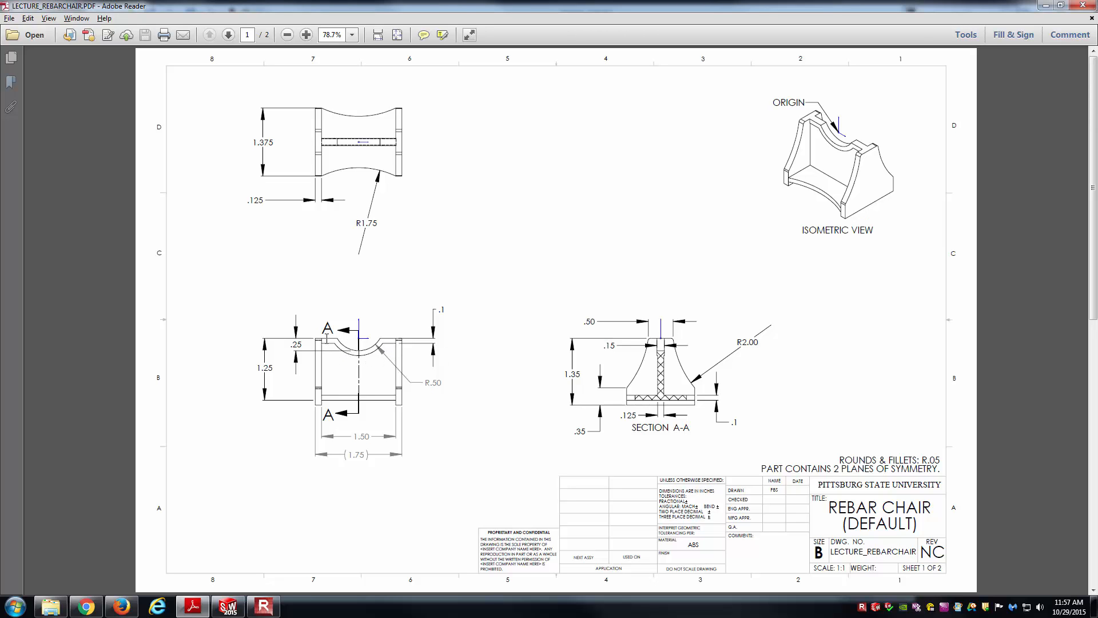
key(alt+Tab)
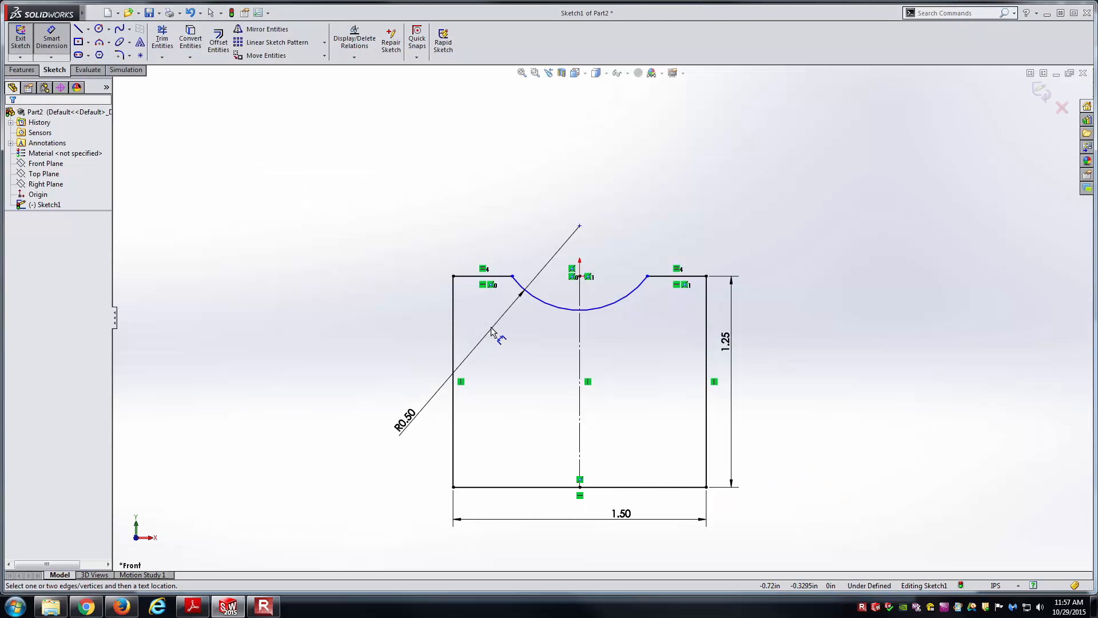
click(500, 279)
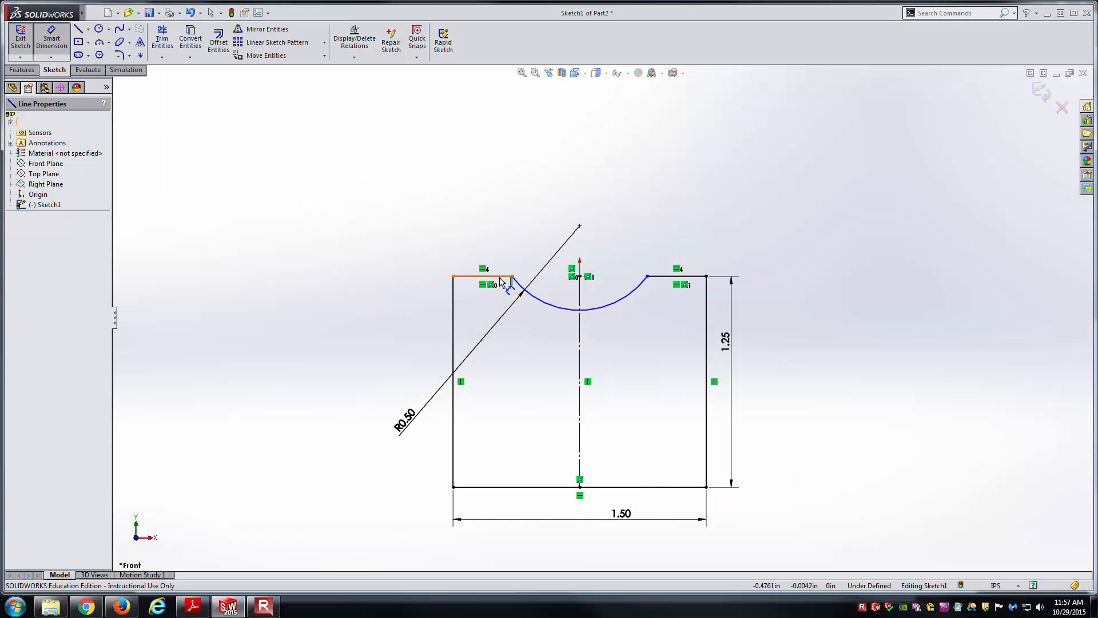
click(541, 300)
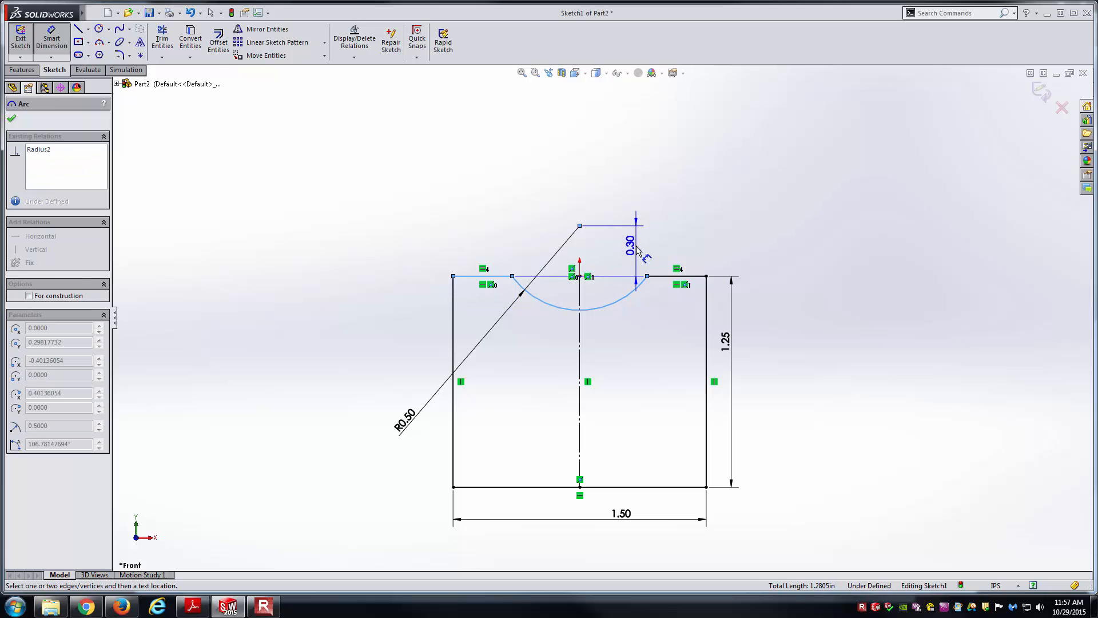
click(637, 249)
click(594, 239)
drag(639, 248, 442, 251)
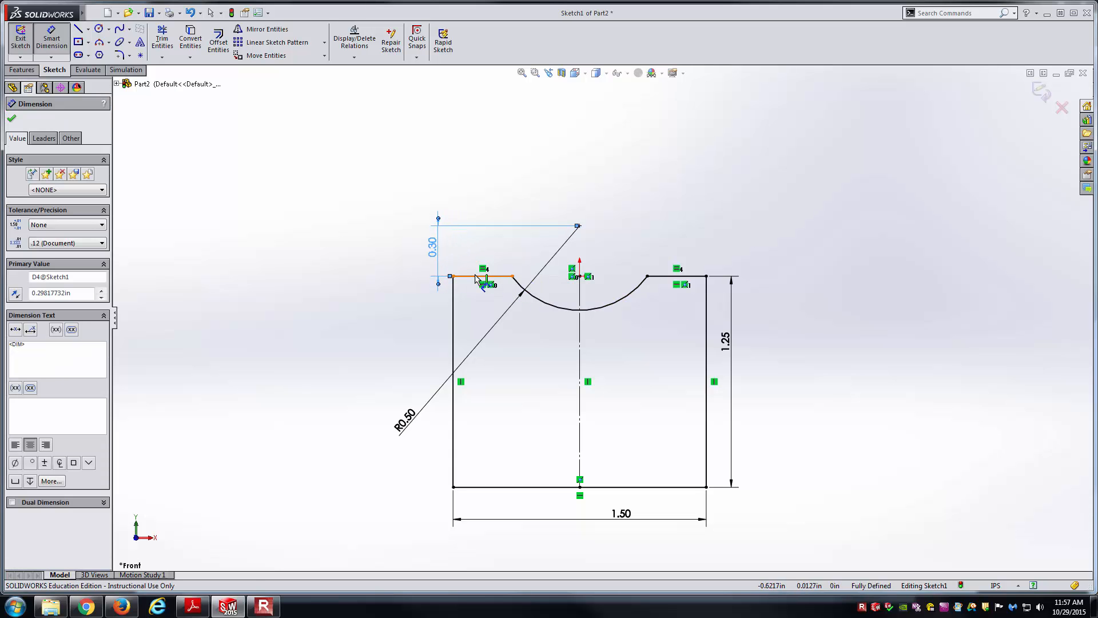
click(170, 229)
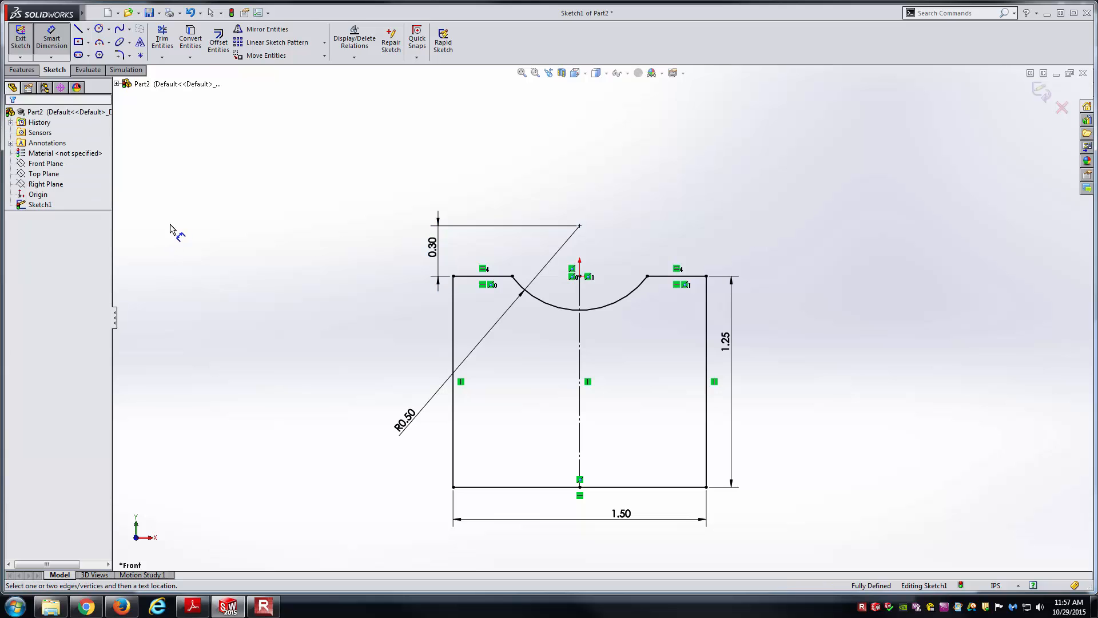
- Change the arc-to-top-segment dimension's arc condition to Min, and move it and the overall height dimension farther outside the profile
click(437, 245)
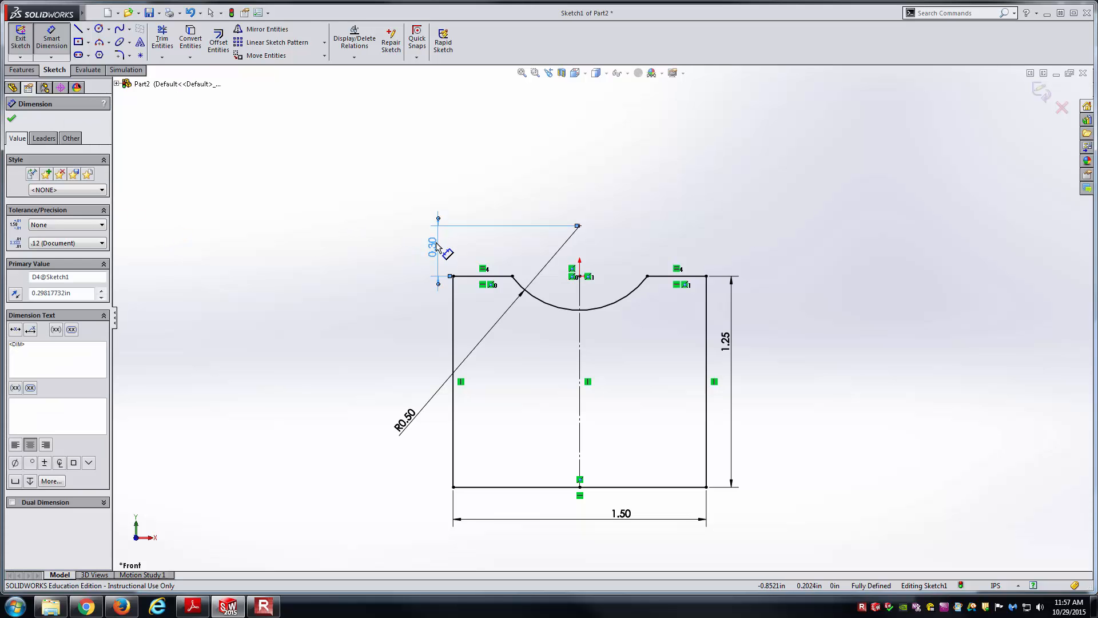
click(55, 140)
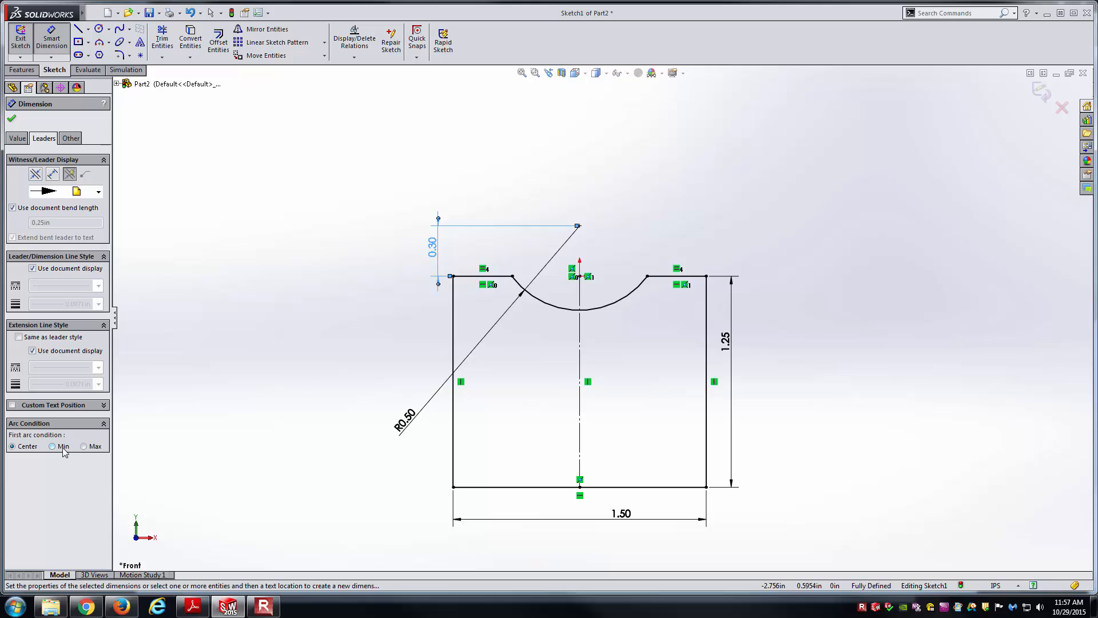
click(52, 446)
drag(720, 359, 826, 360)
mouse_move(715, 296)
mouse_down()
mouse_move(767, 296)
mouse_move(372, 283)
mouse_up()
click(529, 357)
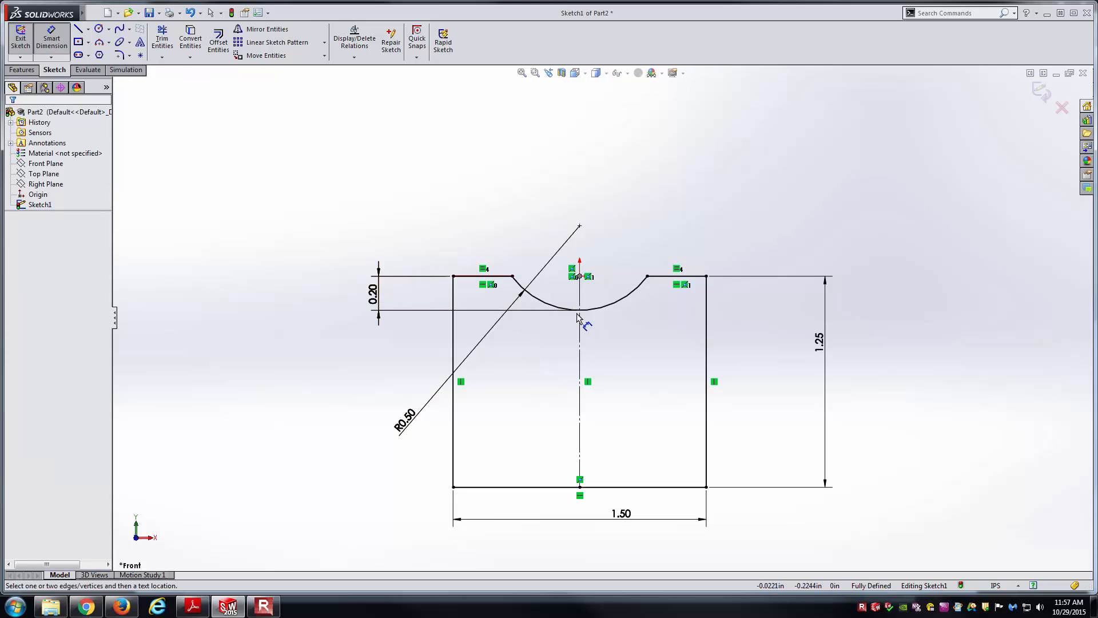
- Set the arc's depth below the top edge to 0.250 in, and compare the sketch with the PDF drawing
click(375, 295)
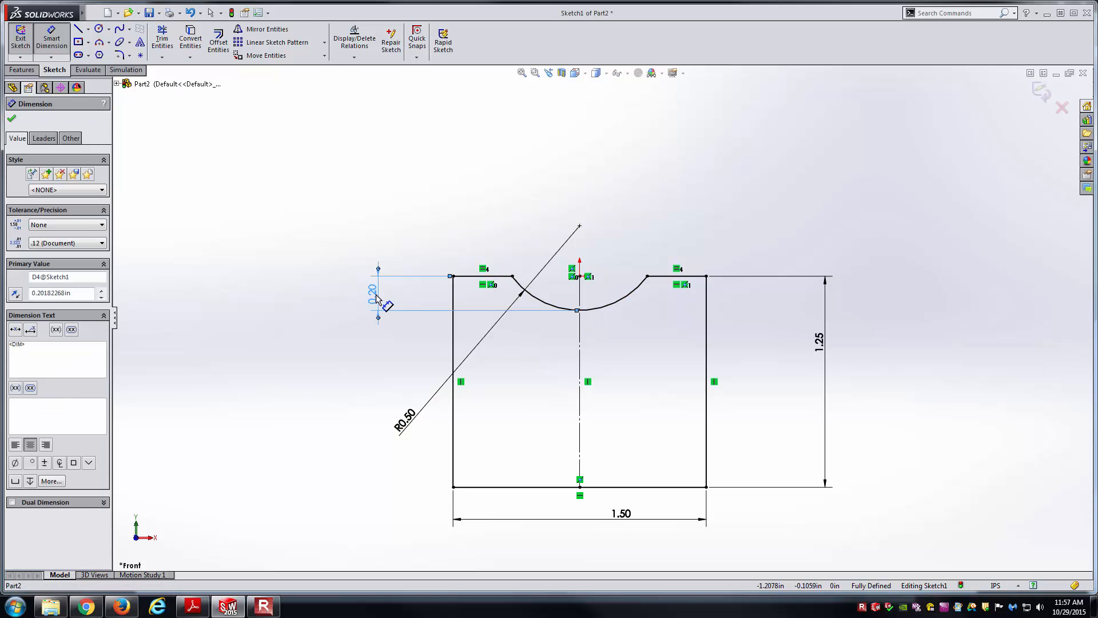
double_click(376, 297)
text(0.250)
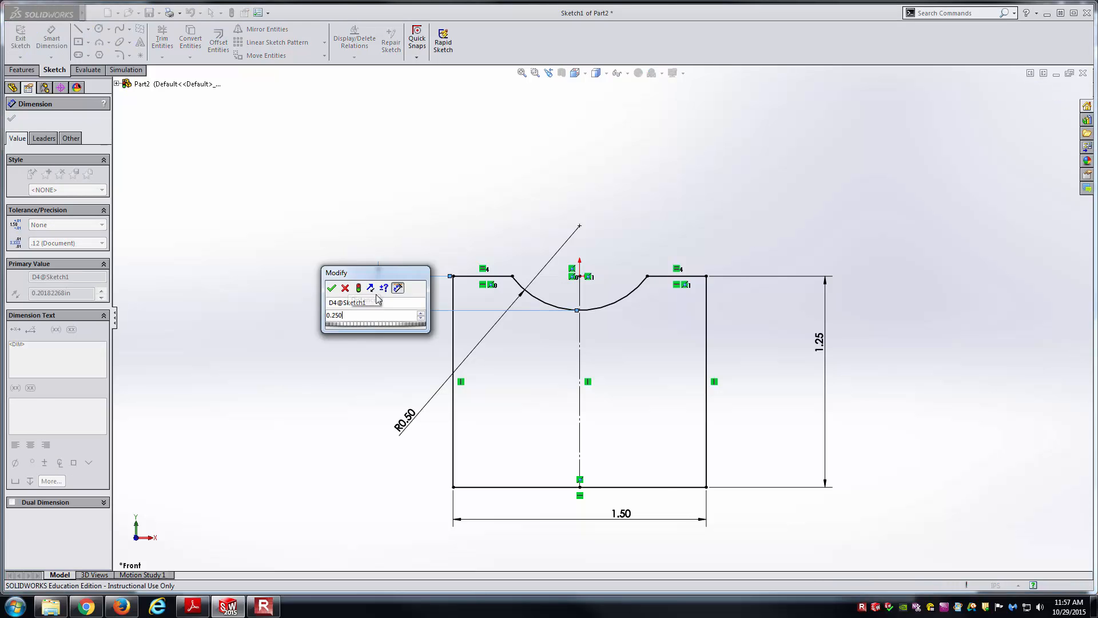
key(Return)
click(461, 238)
key(alt+Tab)
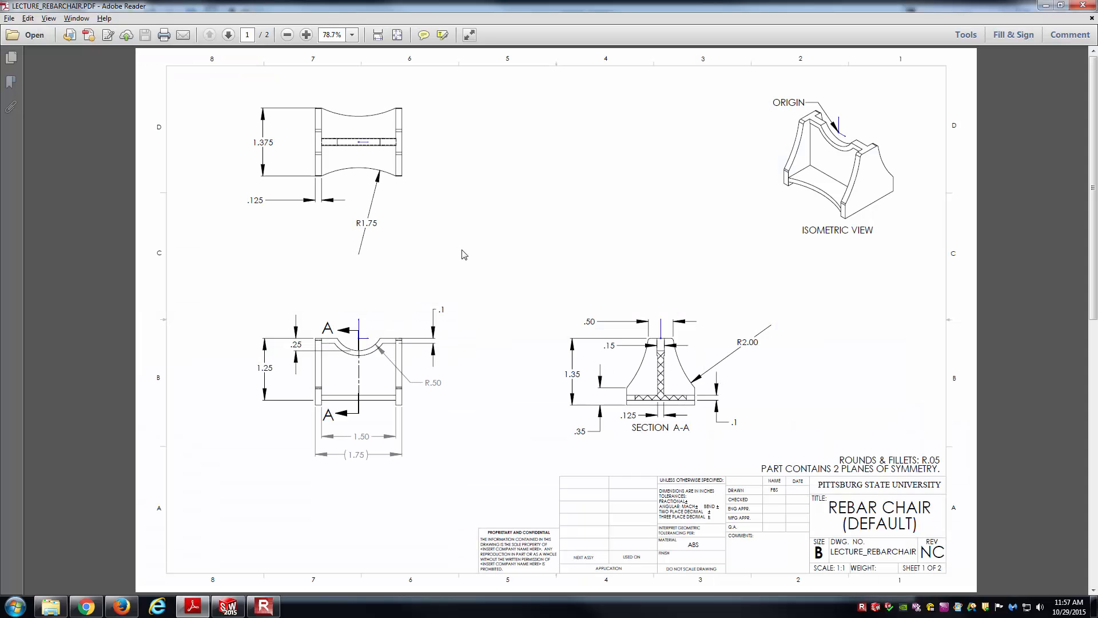
key(alt+Tab)
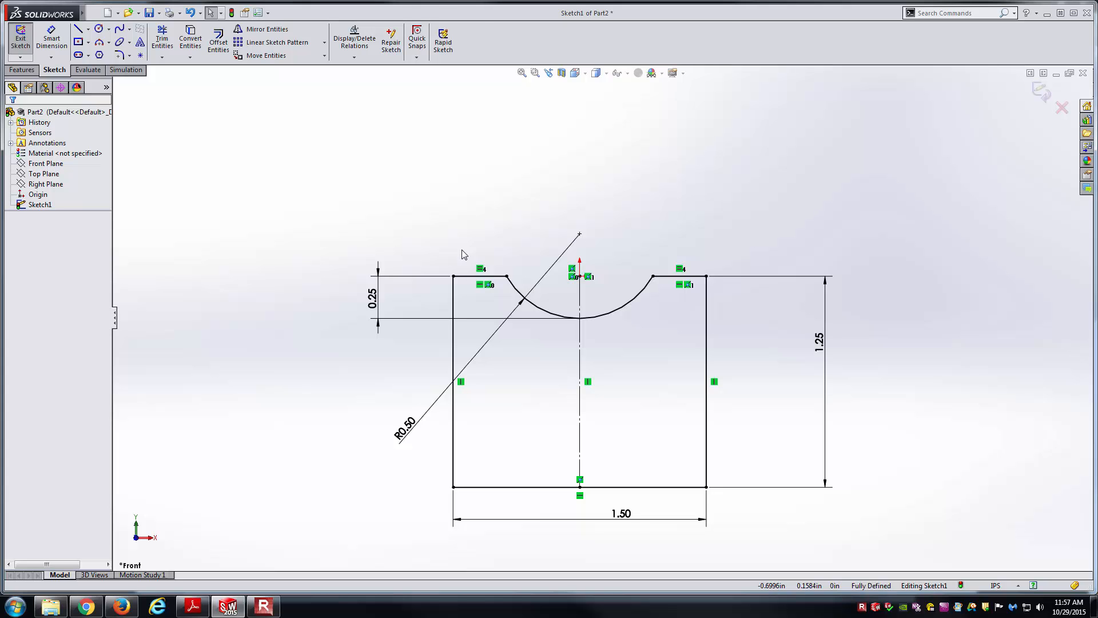
- Look up the web thickness in Section A-A of the PDF, and extrude the profile 0.125 in with a Mid Plane end condition
key(e)
key(alt+Tab)
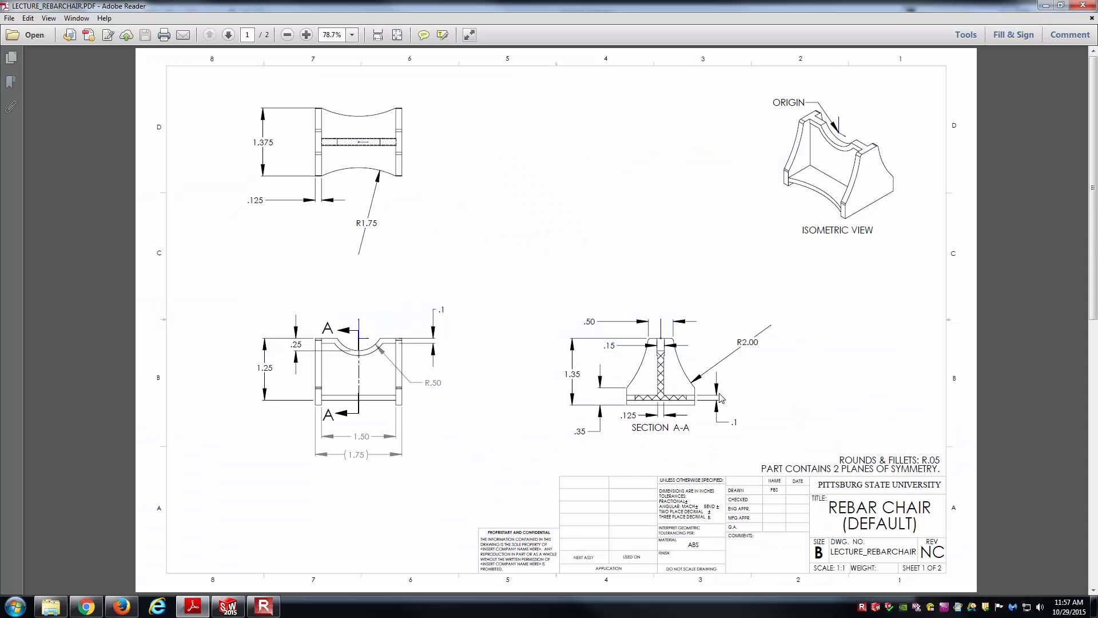
ctrl+scroll(663, 366, up, 5)
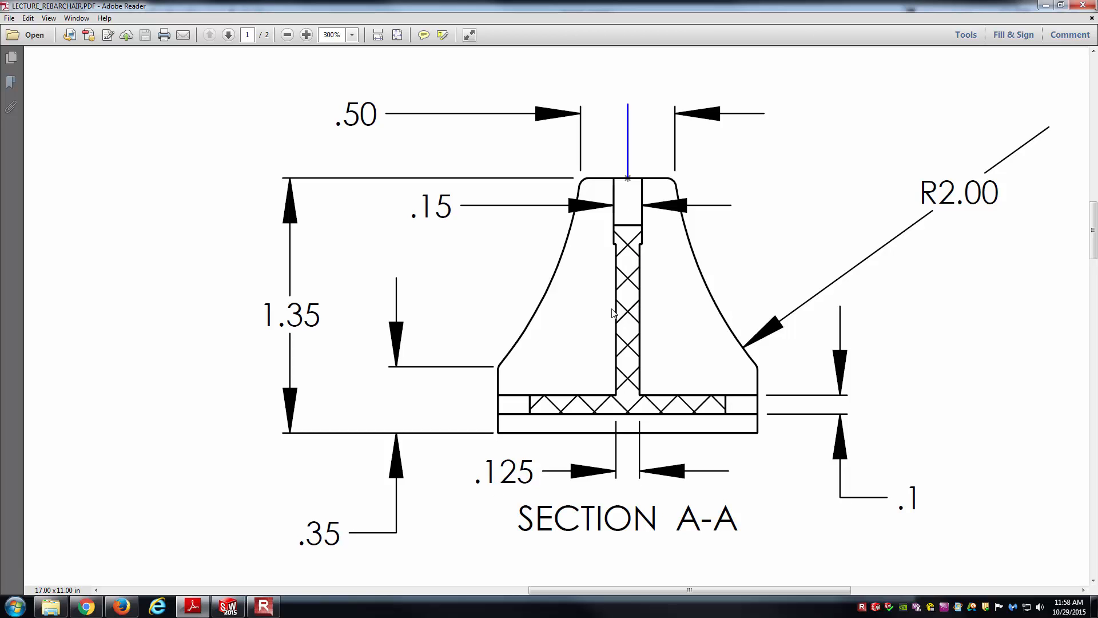
ctrl+scroll(612, 312, down, 7)
ctrl+scroll(612, 311, up, 1)
key(alt+Tab)
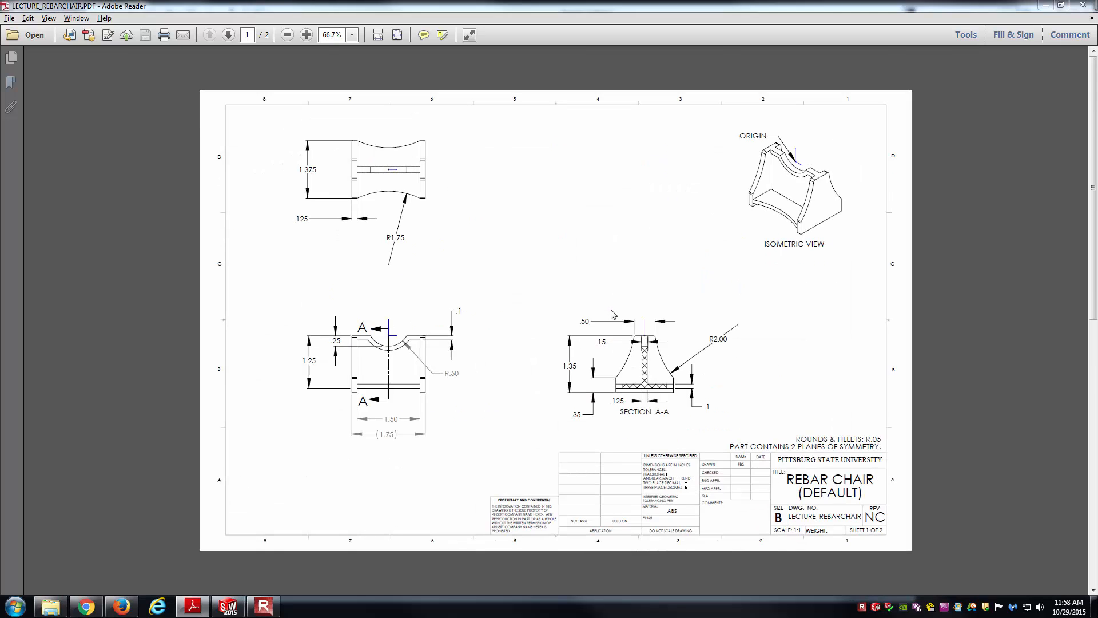
click(86, 184)
click(80, 234)
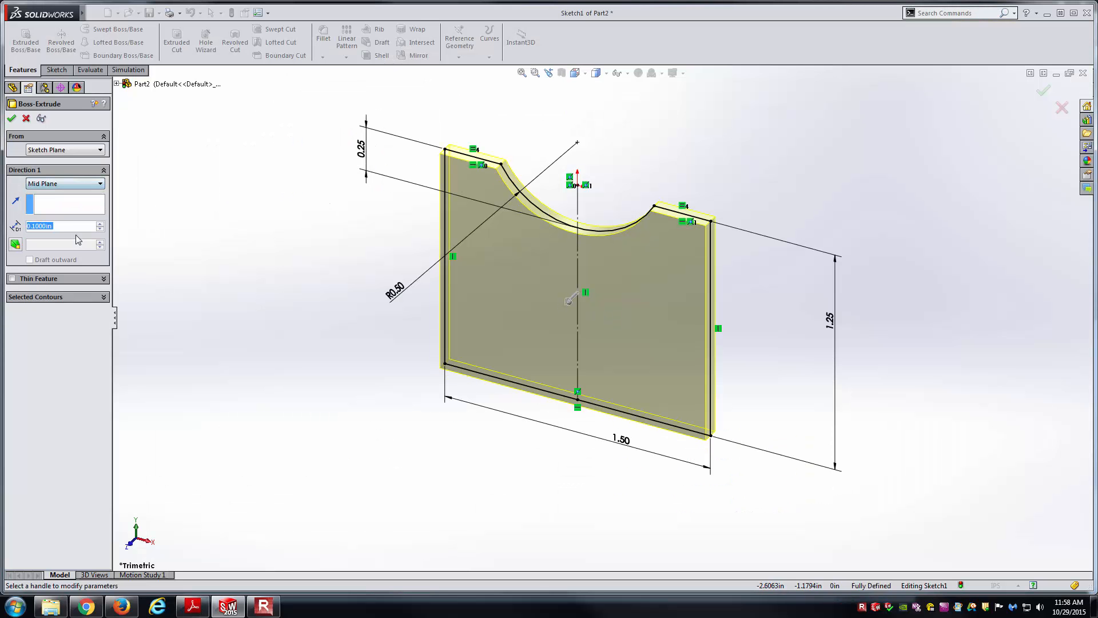
text(0.125)
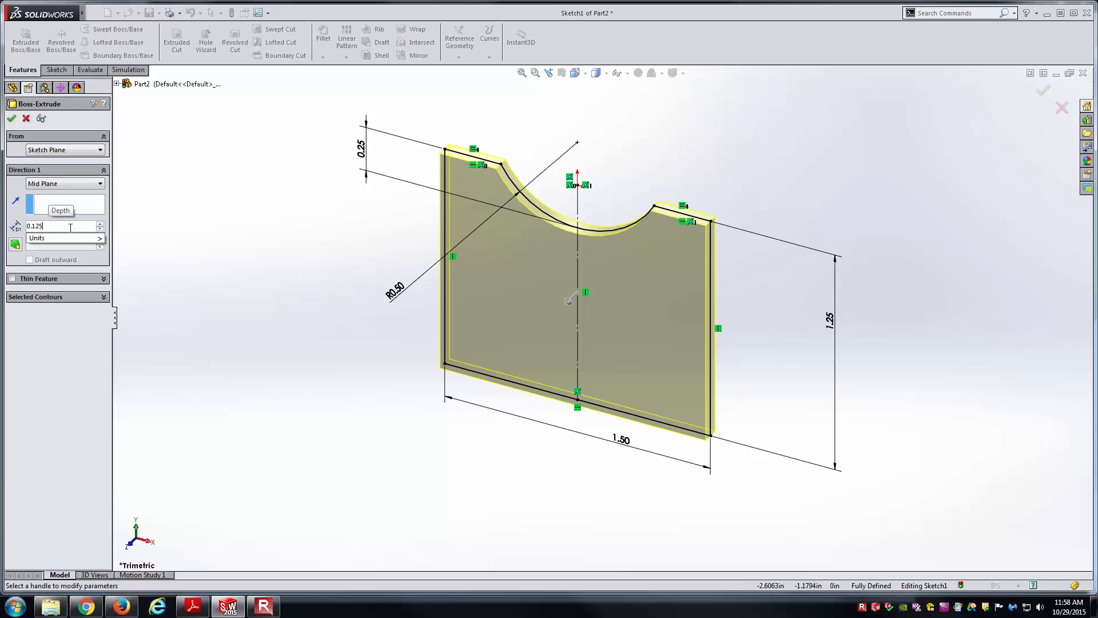
key(Return)
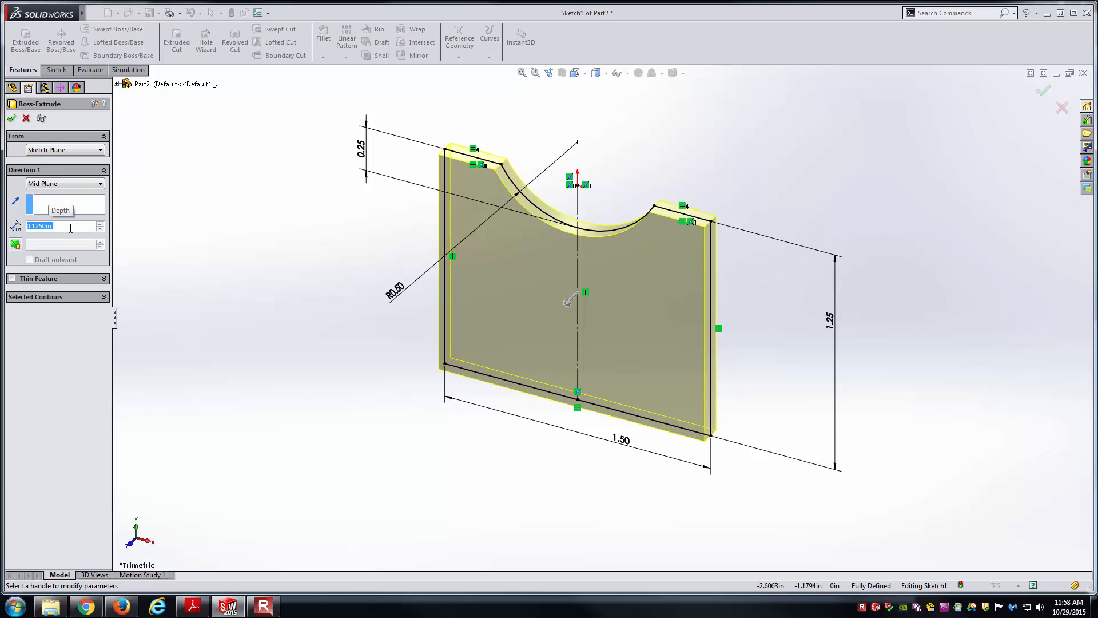
key(Return)
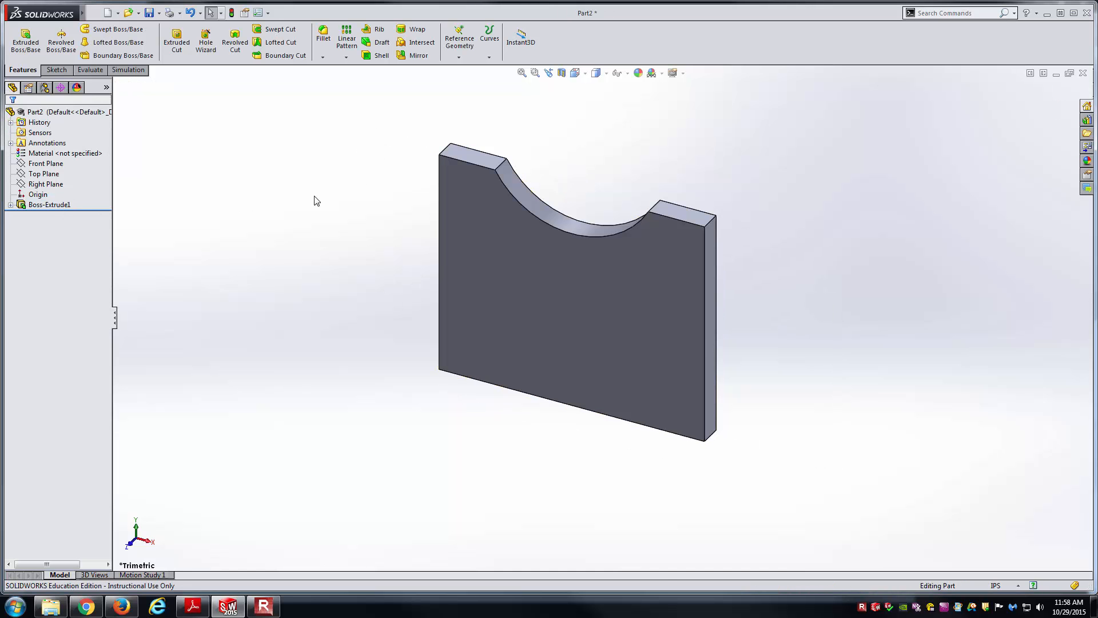
- Check the isometric view in the PDF, start a sketch on the plate's right end face, and view it straight on
key(alt+Tab)
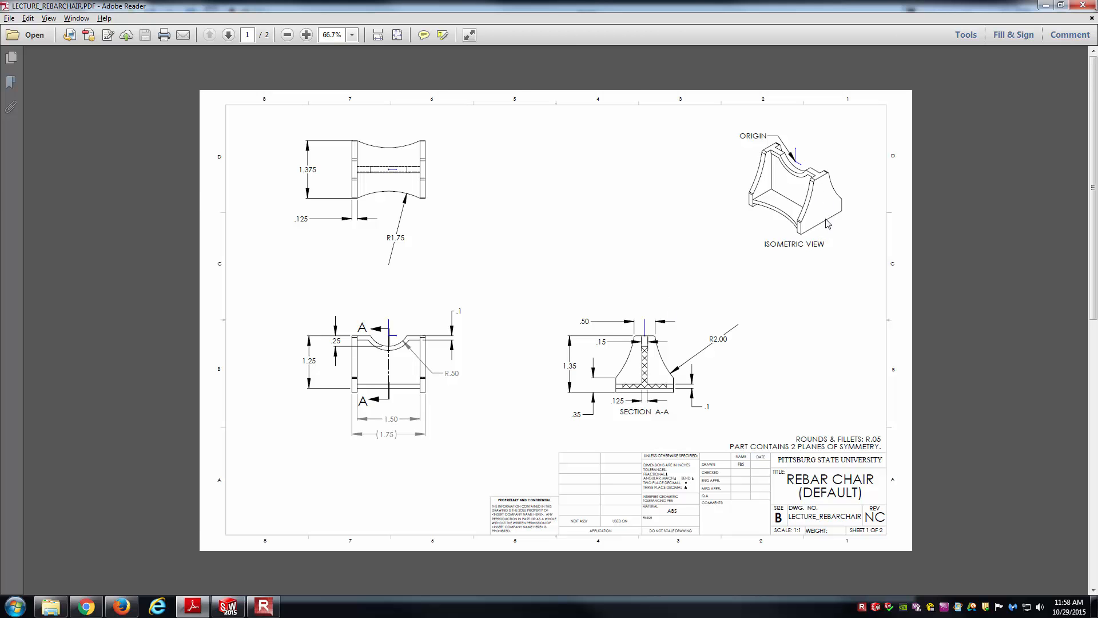
key(alt+Tab)
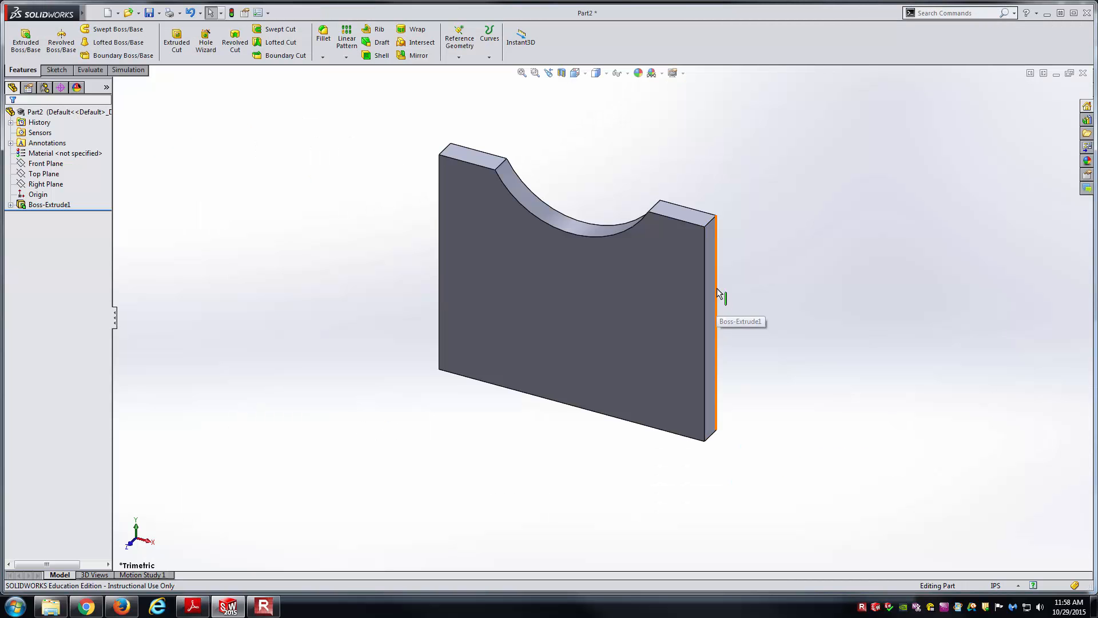
click(713, 265)
click(757, 234)
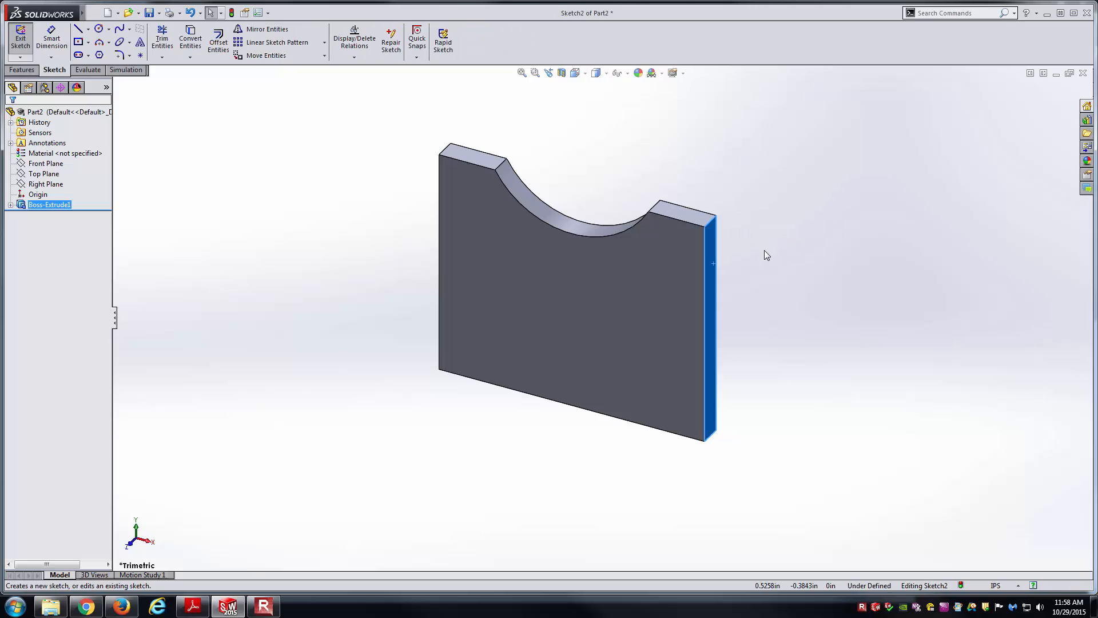
click(575, 73)
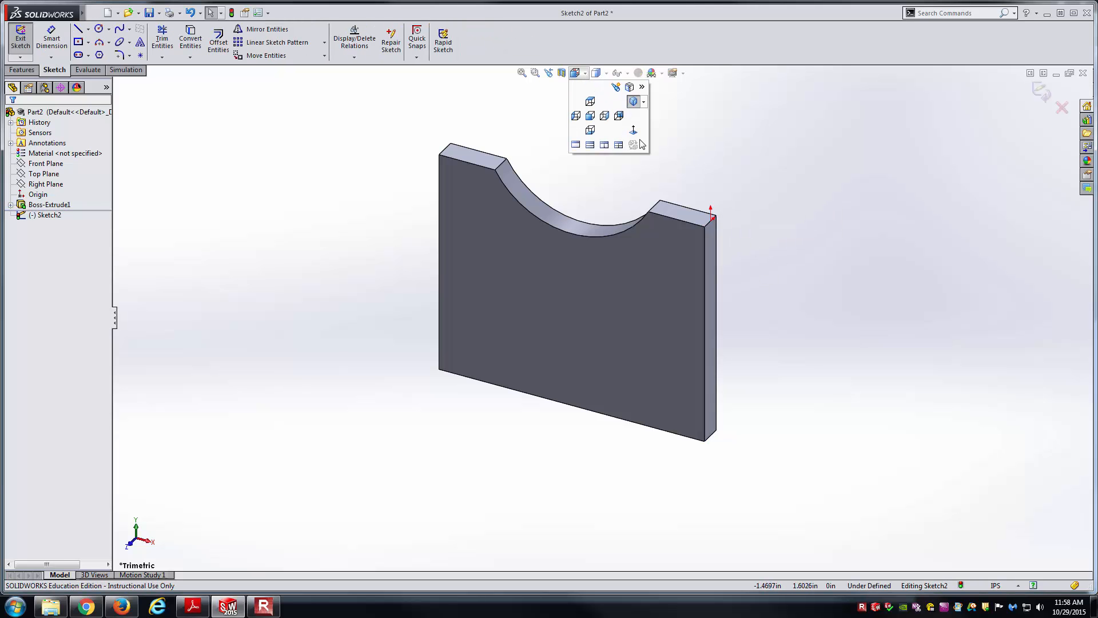
click(634, 132)
- Review the leg profile in Section A-A of the PDF, and sketch a horizontal line through the origin extending past both plate faces
key(alt+Tab)
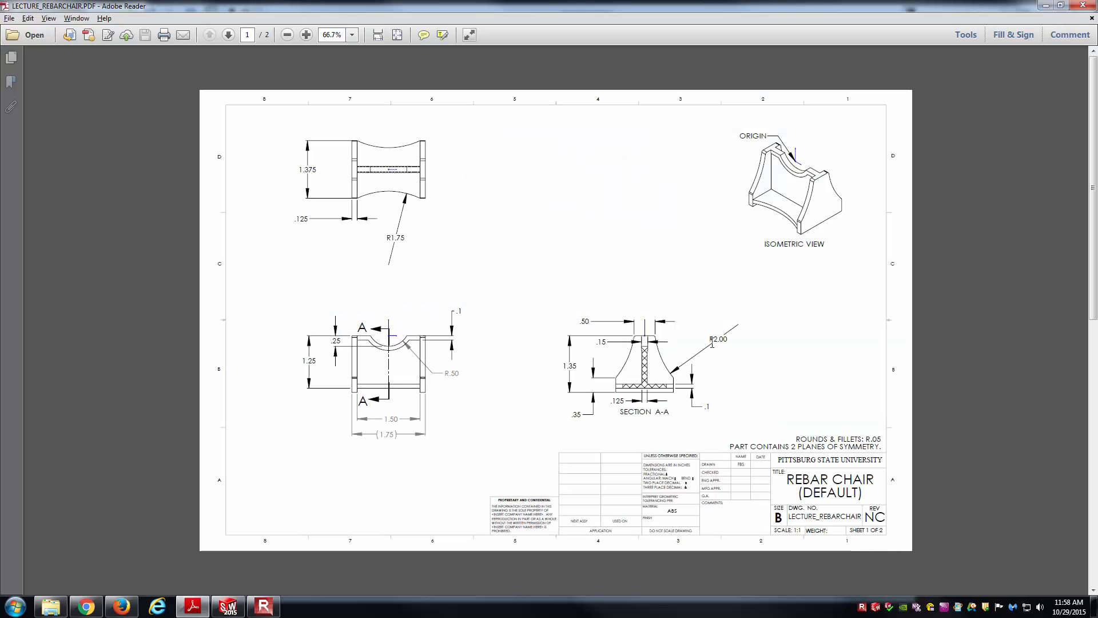
ctrl+scroll(662, 400, up, 6)
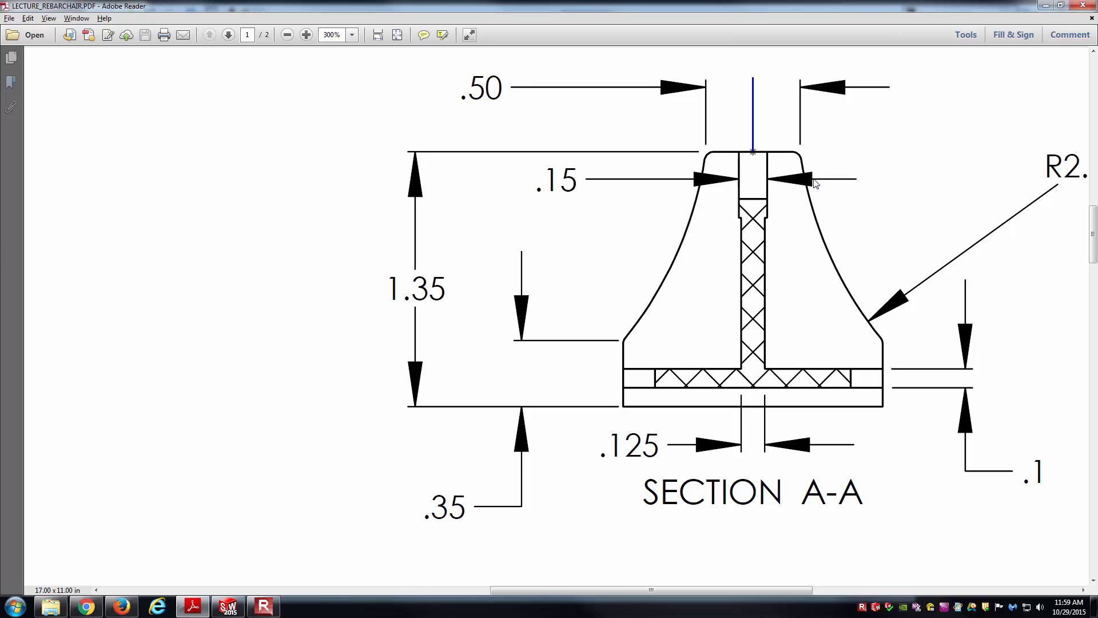
scroll(642, 329, right, 3)
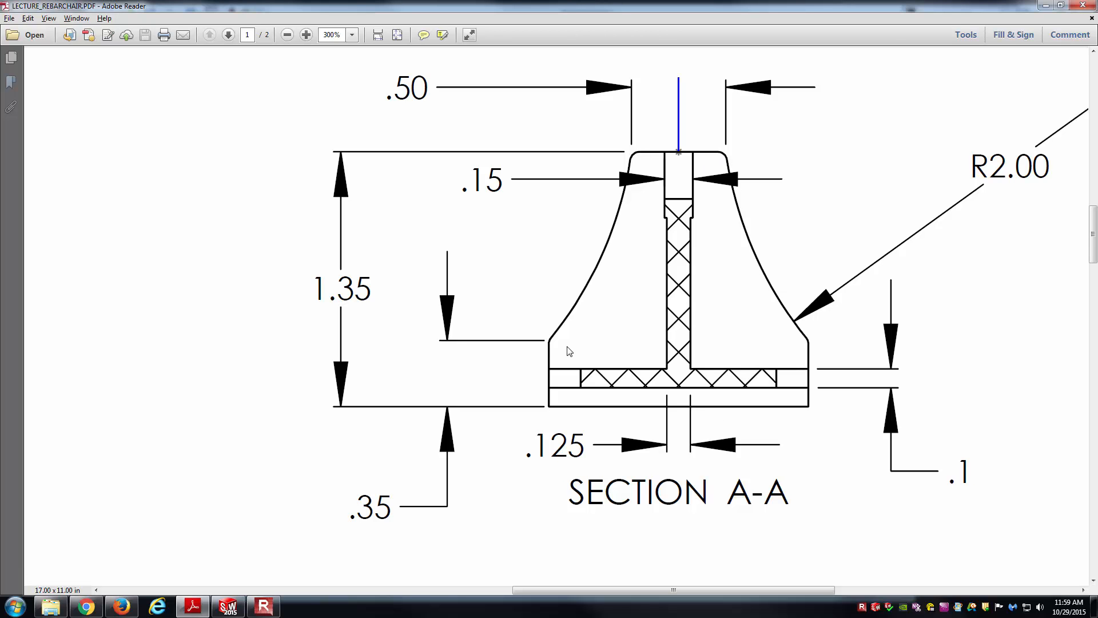
key(alt+Tab)
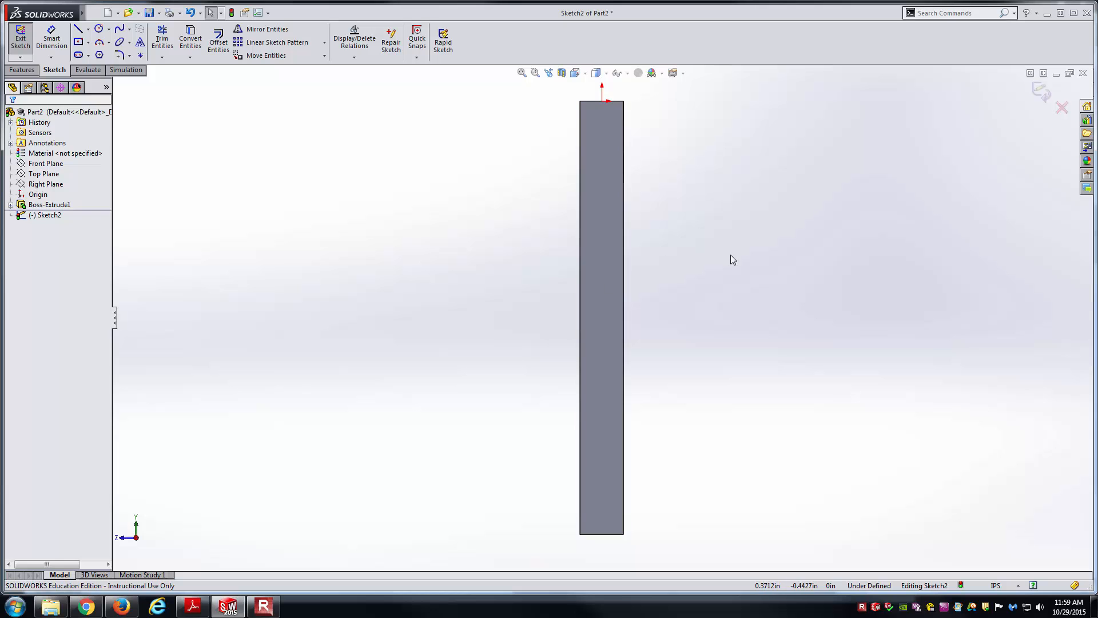
key(l)
click(542, 101)
click(656, 101)
key(Escape)
- Sketch a horizontal base line about 1.15 in long, slightly below the plate and extending past both sides of it
key(l)
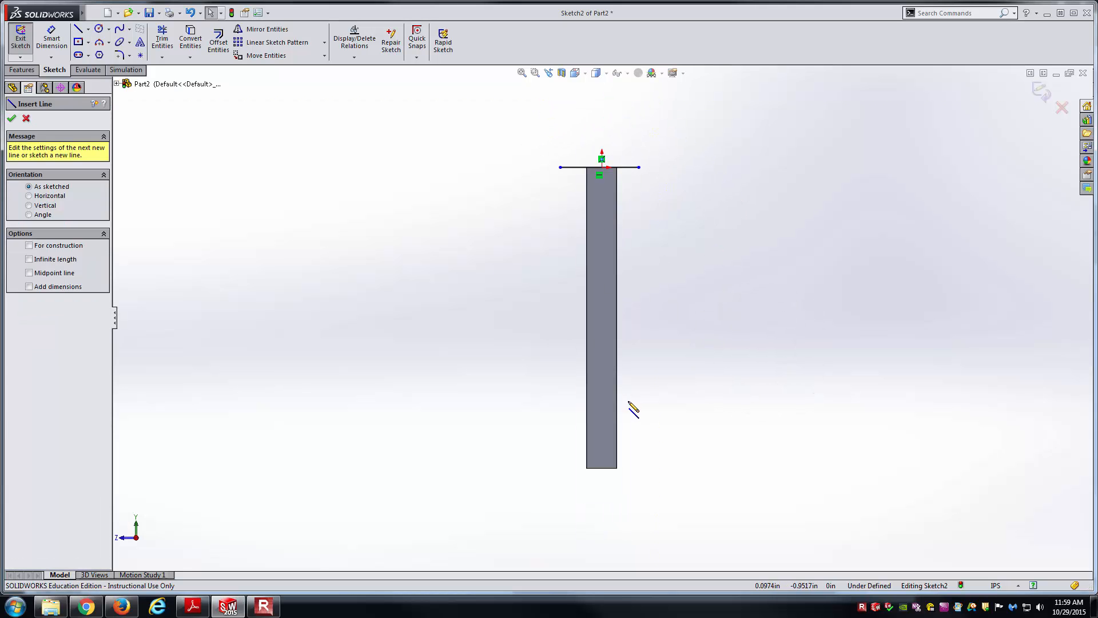
key(alt+Tab)
key(alt+Tab)
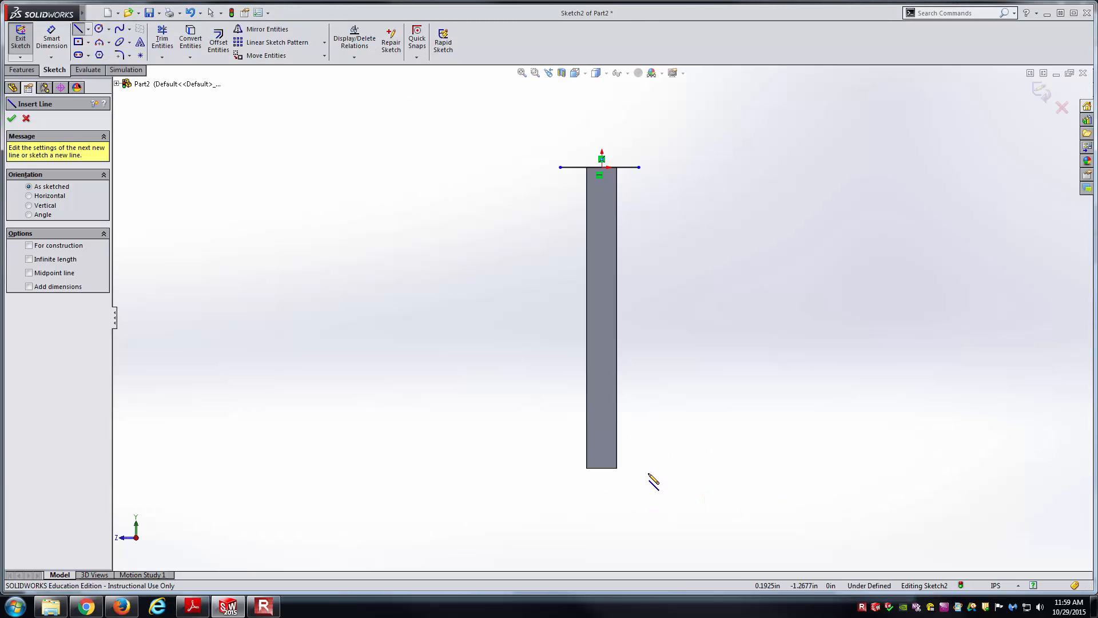
click(465, 493)
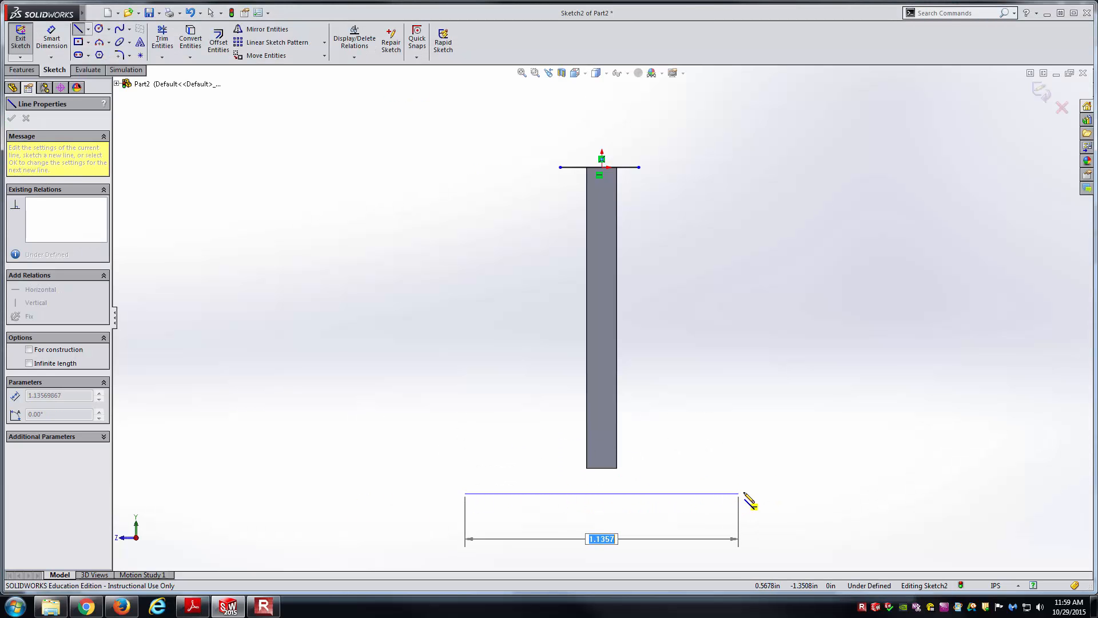
click(745, 493)
key(Escape)
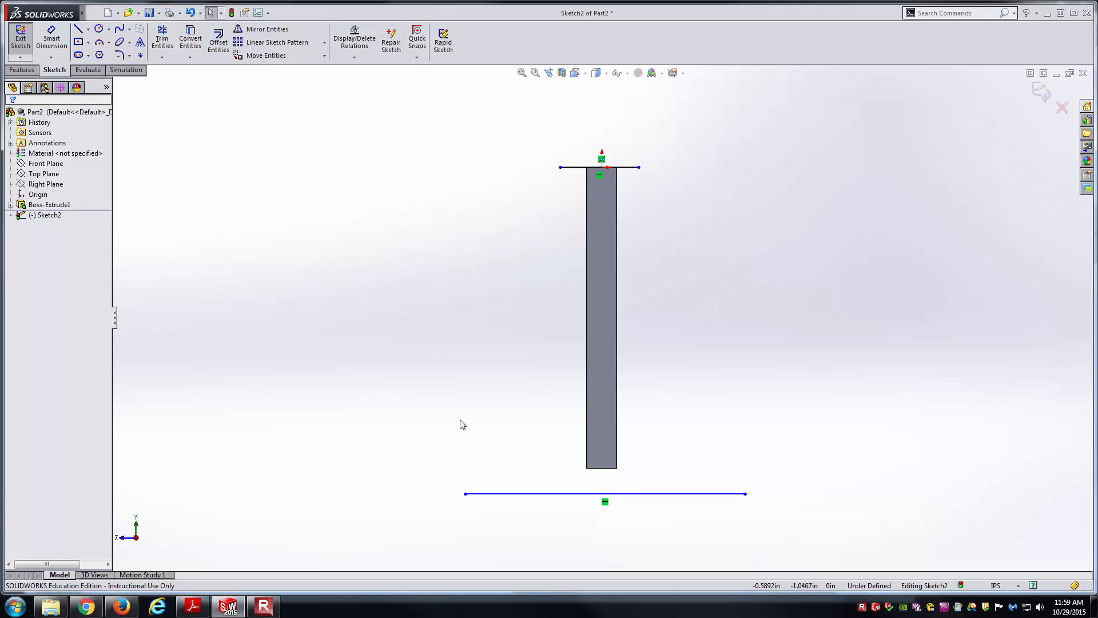
- Sketch a vertical line about 0.20 in long upward from each end of the base line
key(l)
click(465, 493)
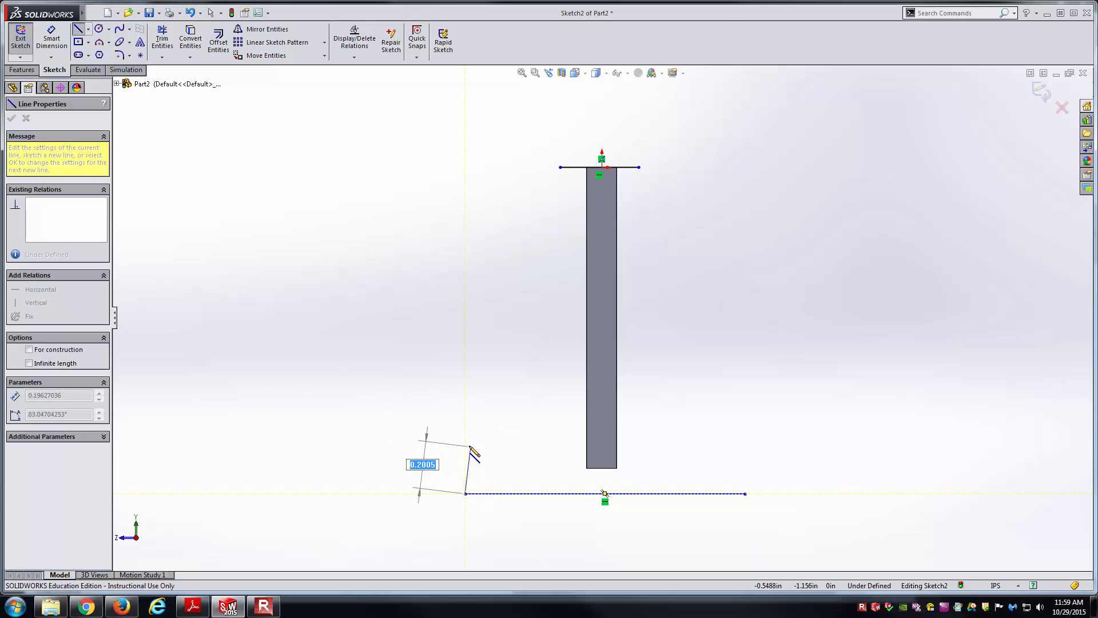
double_click(465, 443)
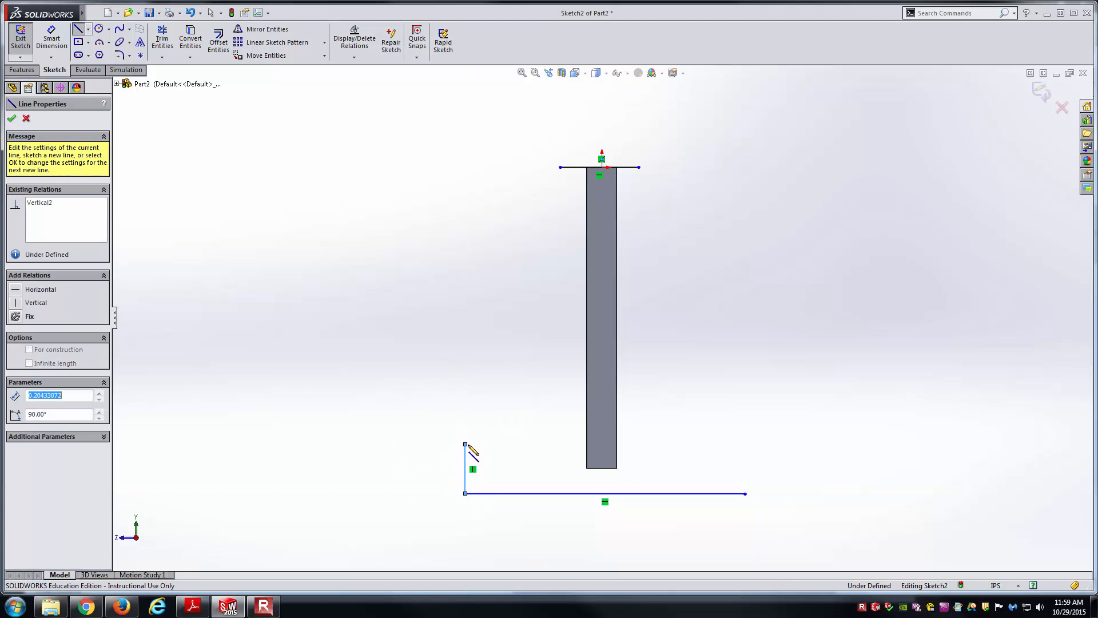
click(746, 493)
click(745, 444)
key(Escape)
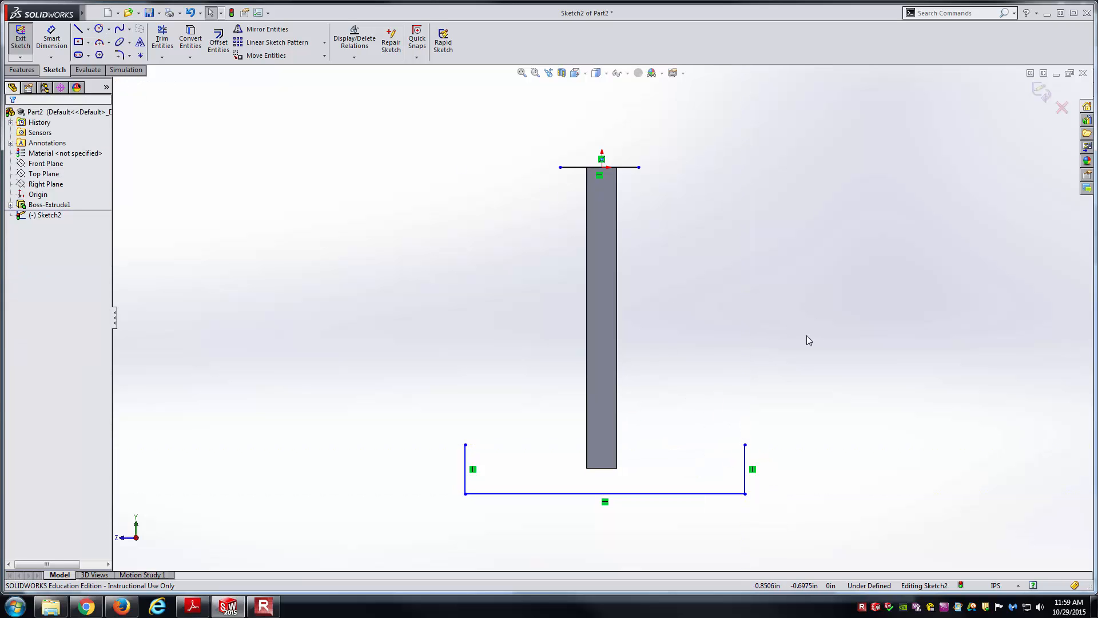
- Sketch a line from the origin to the midpoint of the base line, and delete the extra diagonal segment
key(l)
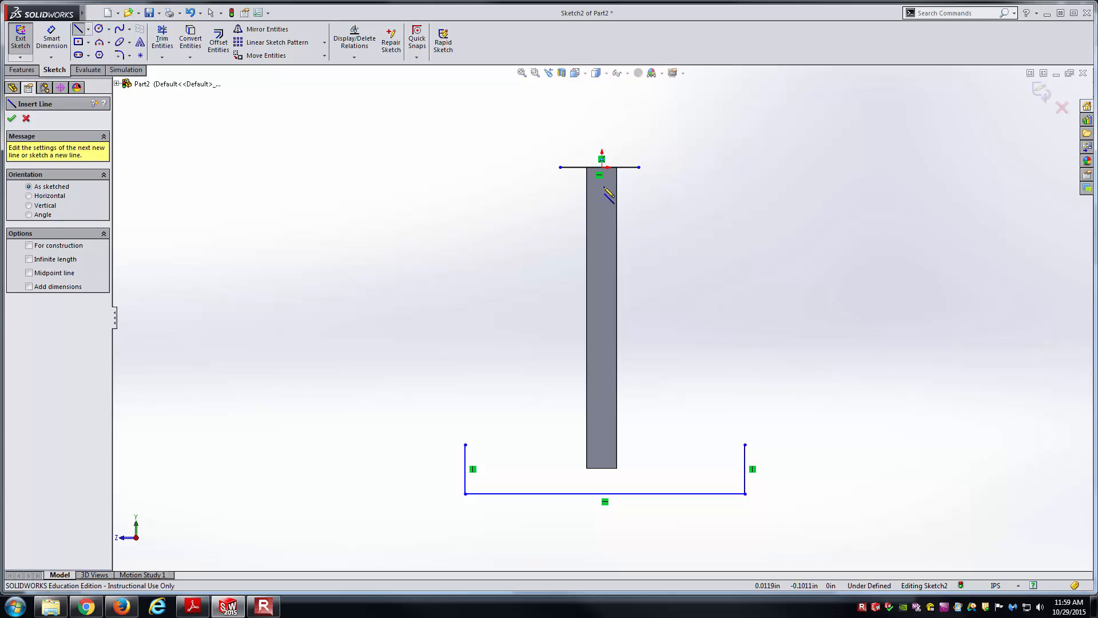
click(600, 168)
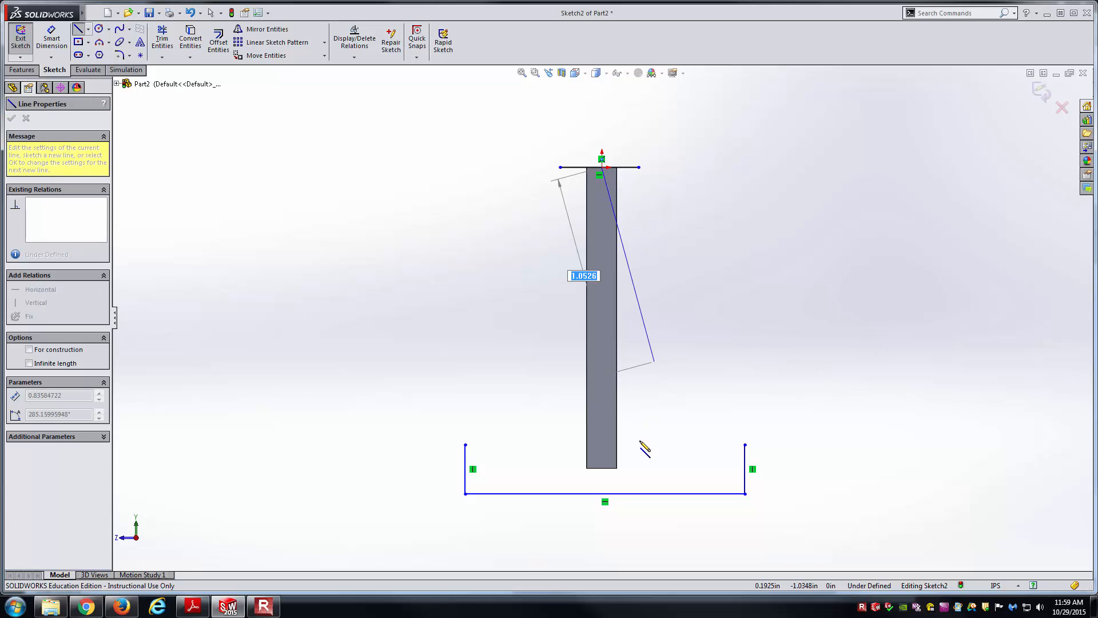
click(604, 493)
click(698, 434)
key(Escape)
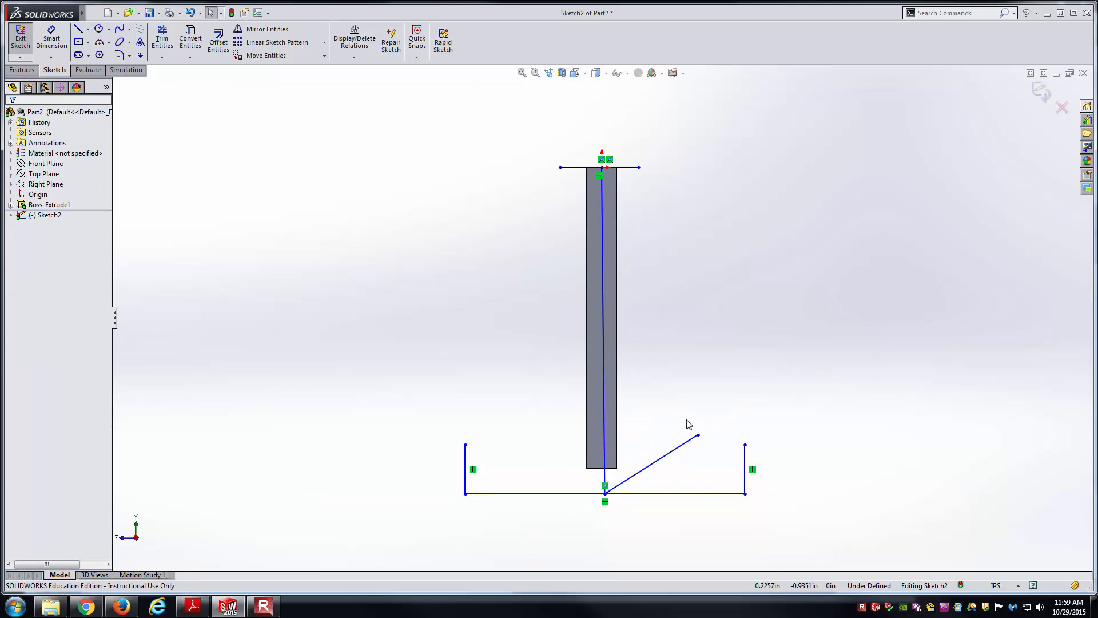
click(663, 456)
key(Delete)
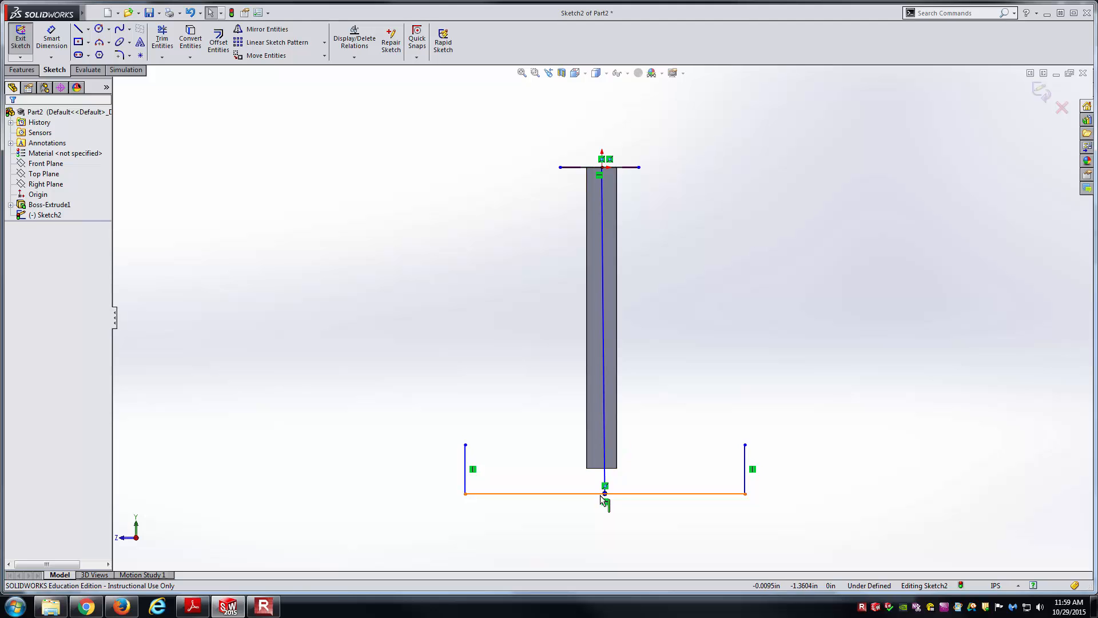
- Make the line between the origin and the base line's midpoint vertical, and convert it to construction geometry
click(604, 410)
click(657, 371)
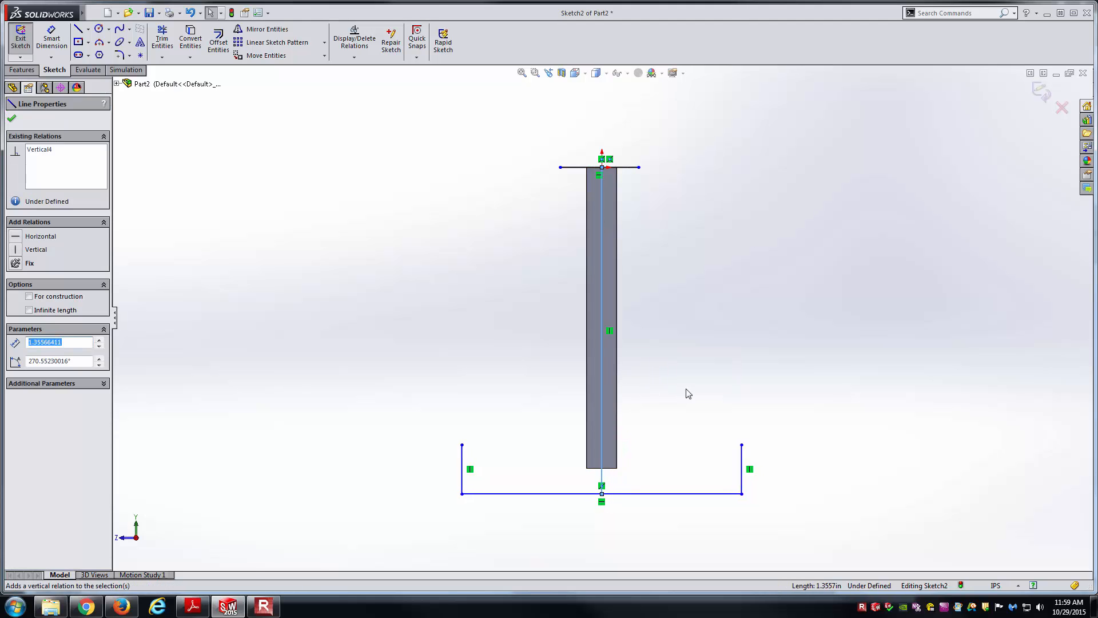
key(Escape)
click(605, 377)
click(660, 343)
click(676, 403)
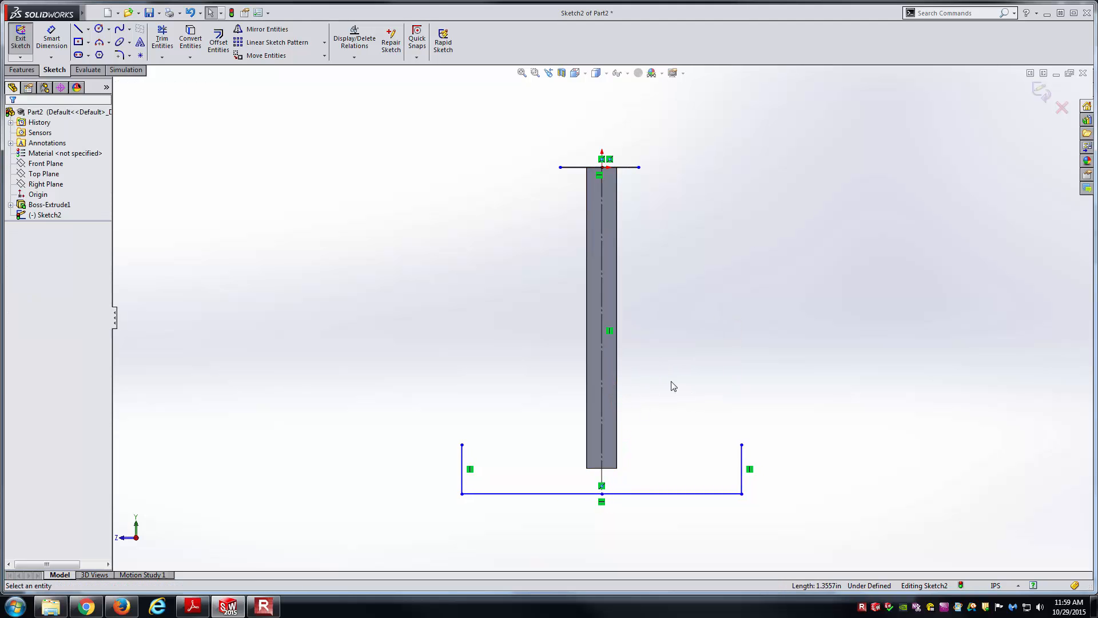
- Look up the overall leg width in the PDF's top view, and dimension the base line to 1.375 in
key(alt+Tab)
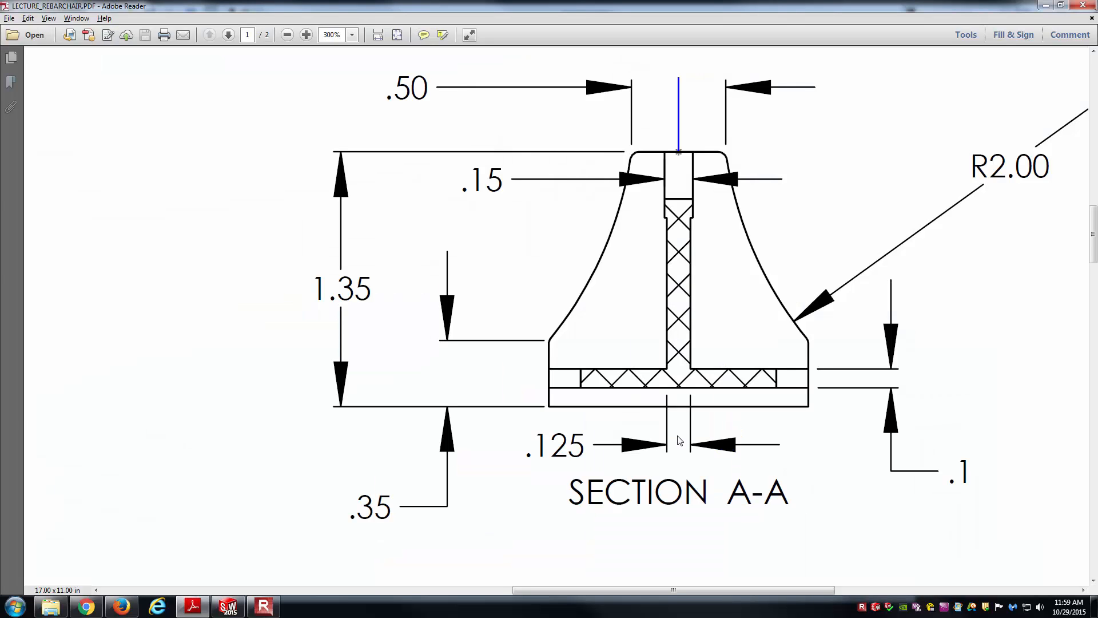
ctrl+scroll(681, 440, down, 5)
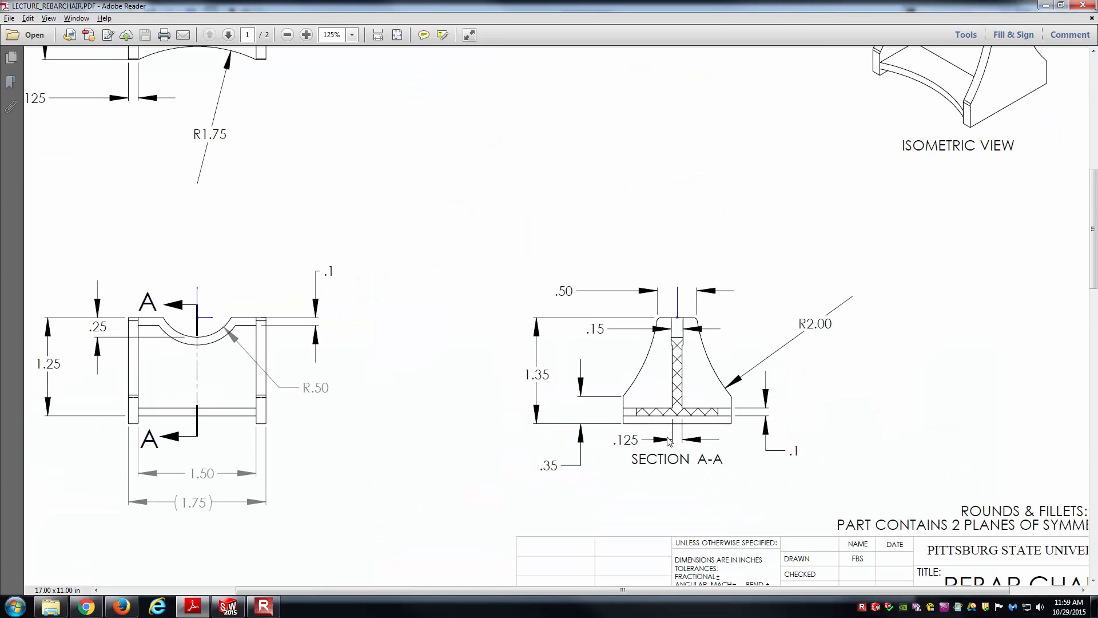
ctrl+scroll(228, 91, up, 2)
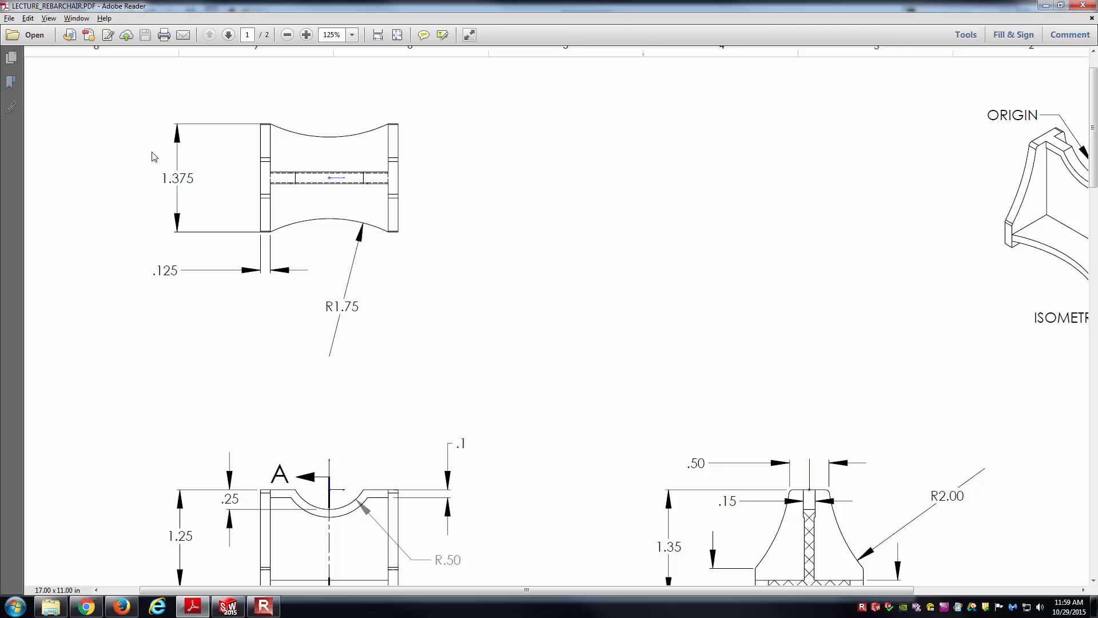
key(alt+Tab)
right_drag(729, 348, 728, 310)
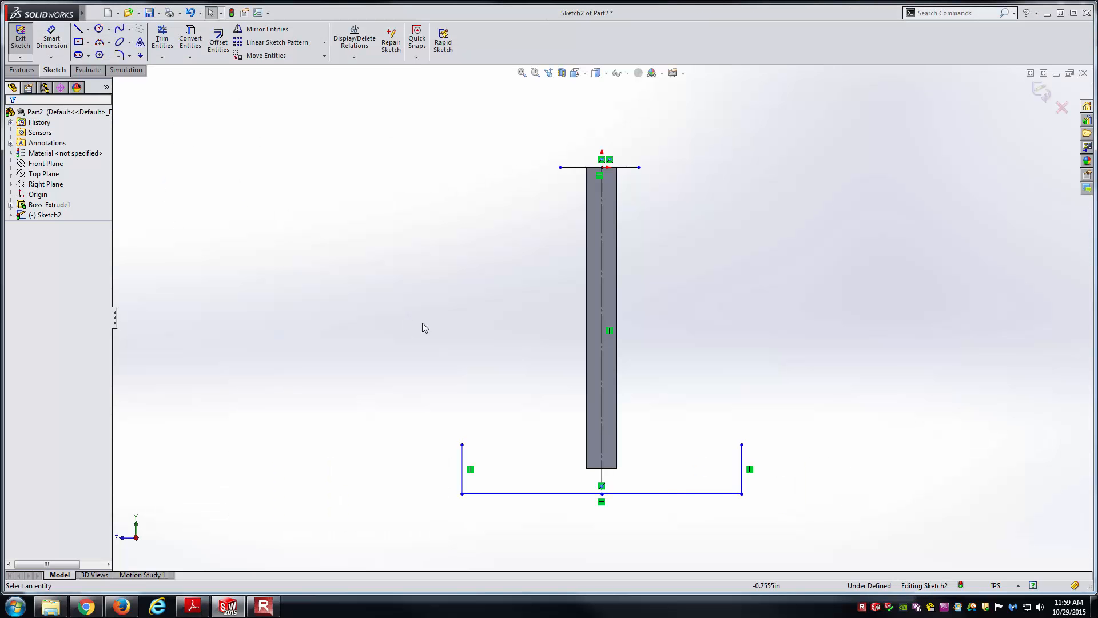
click(680, 493)
click(673, 524)
text(1.375)
key(Return)
- Look up the leg's side edge height in Section A-A of the PDF, and dimension the right vertical line to 0.35 in
key(alt+Tab)
scroll(781, 434, down, 3)
scroll(796, 449, down, 1)
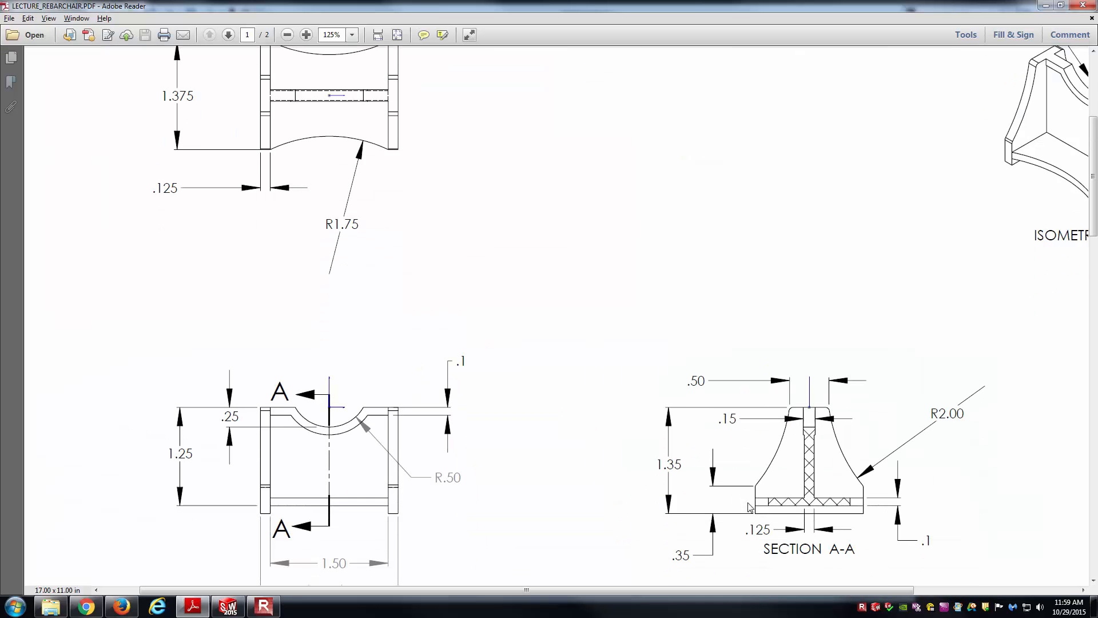
scroll(729, 548, down, 1)
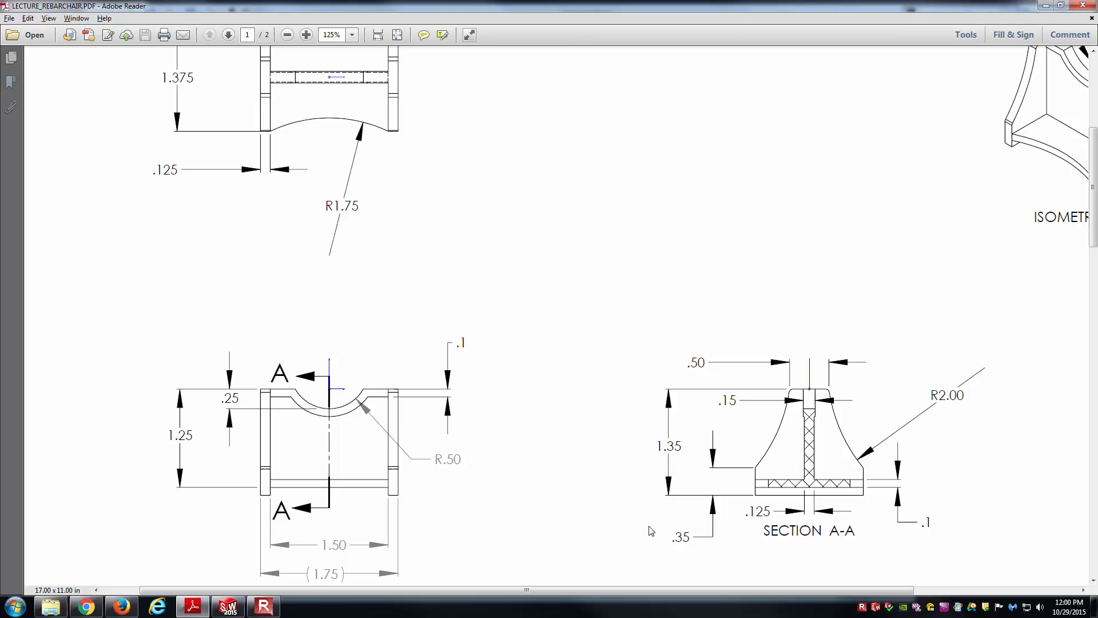
key(alt+Tab)
click(767, 464)
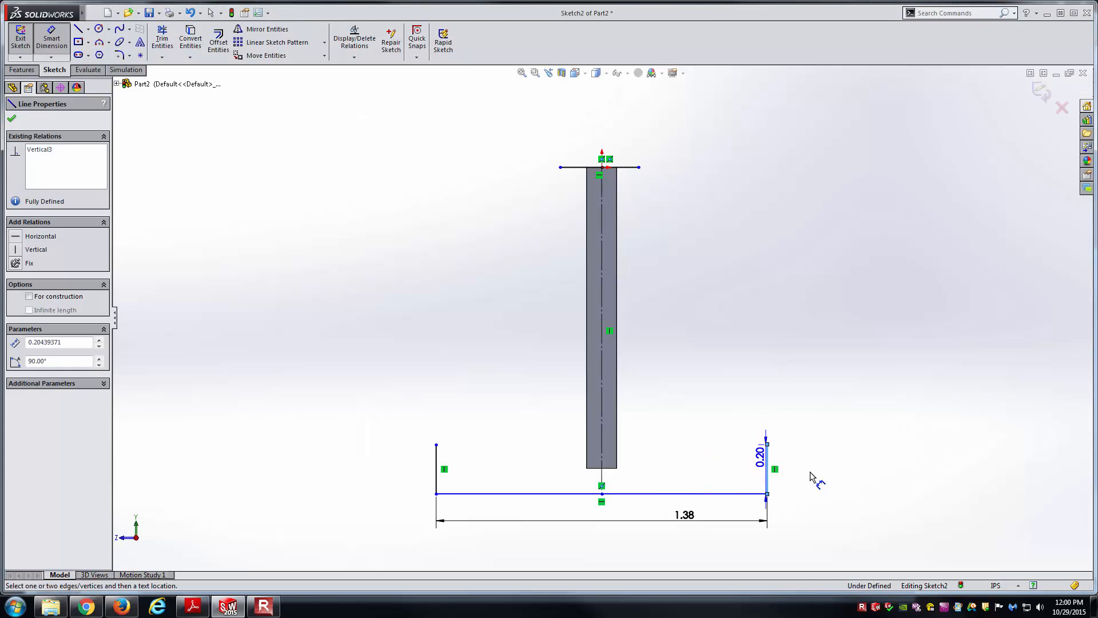
click(810, 473)
text(.35)
key(Return)
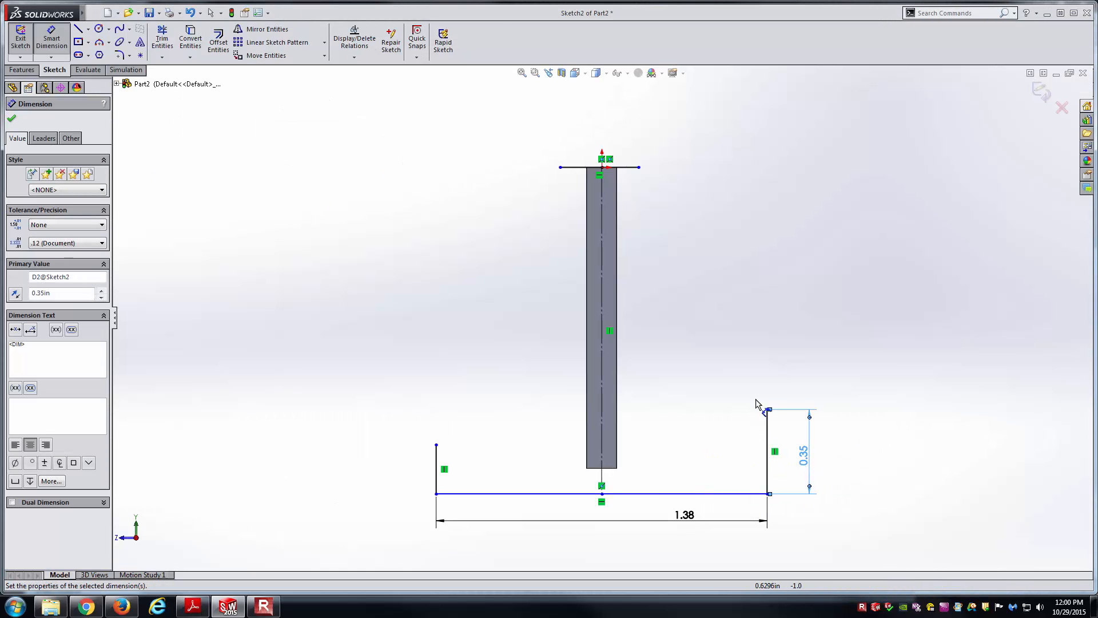
key(Escape)
- Make the two short vertical side lines equal in length
click(437, 470)
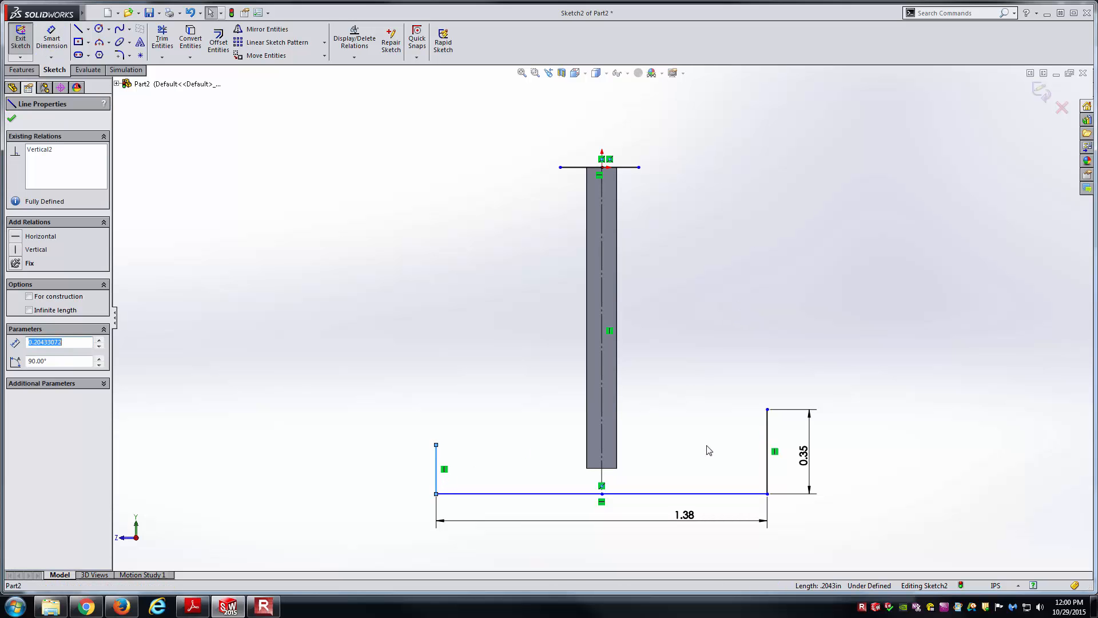
ctrl+click(768, 439)
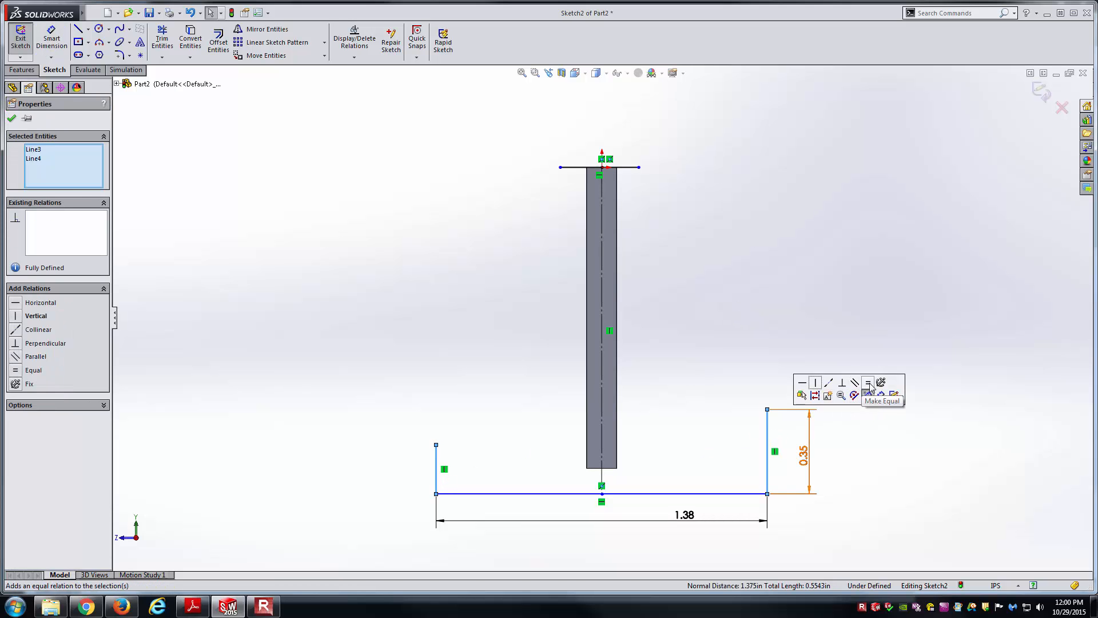
click(859, 394)
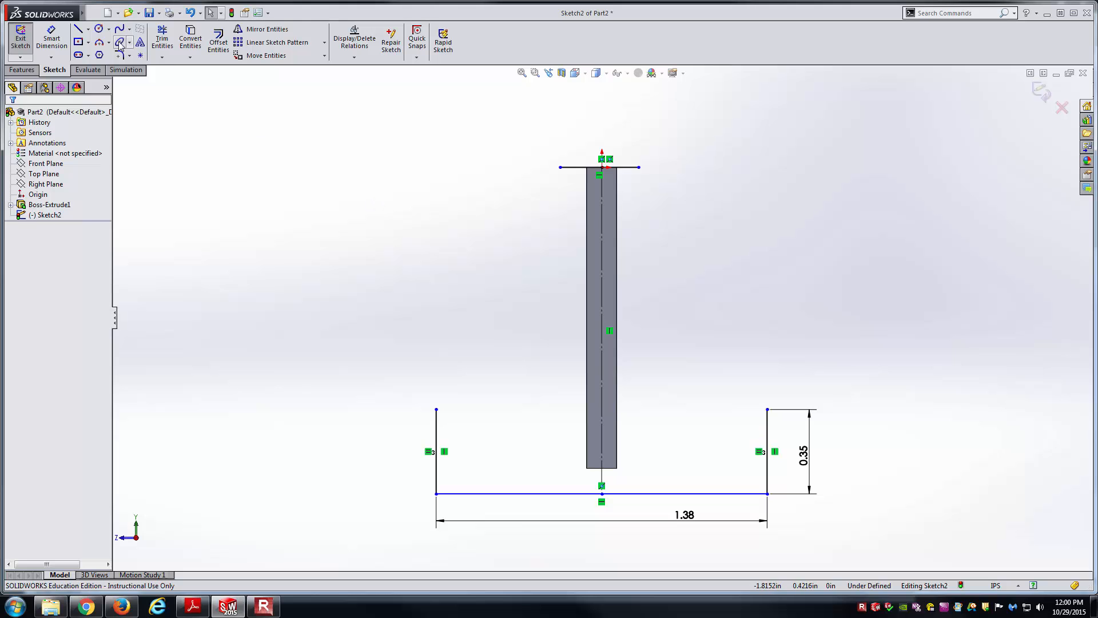
- Sketch a concave three-point arc from the top line's right end to the upper end of the right vertical line
click(99, 43)
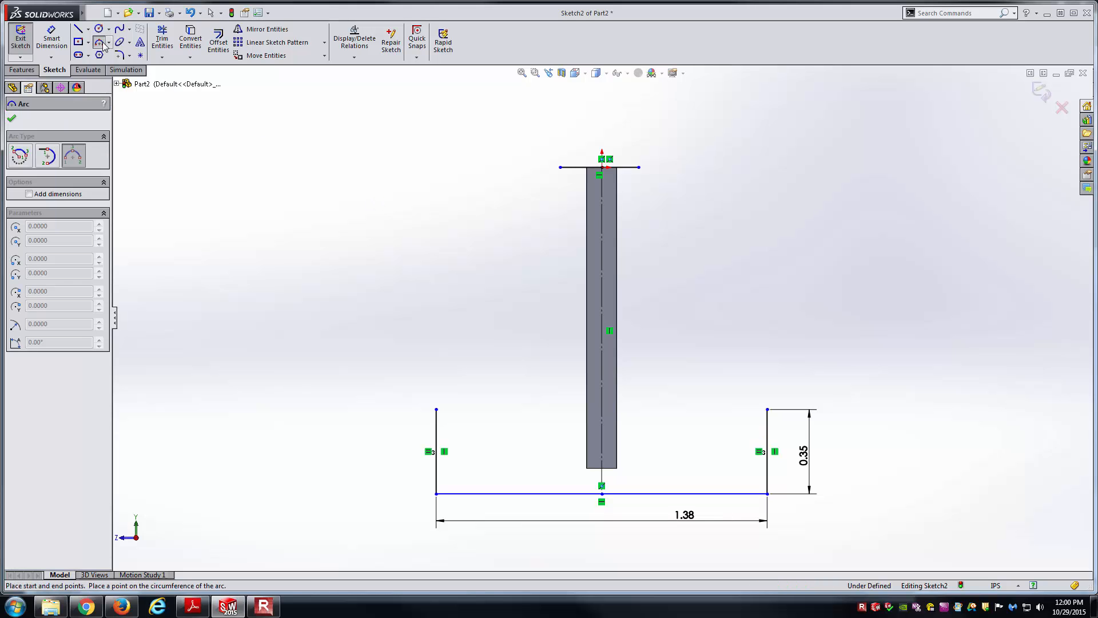
click(638, 167)
click(767, 409)
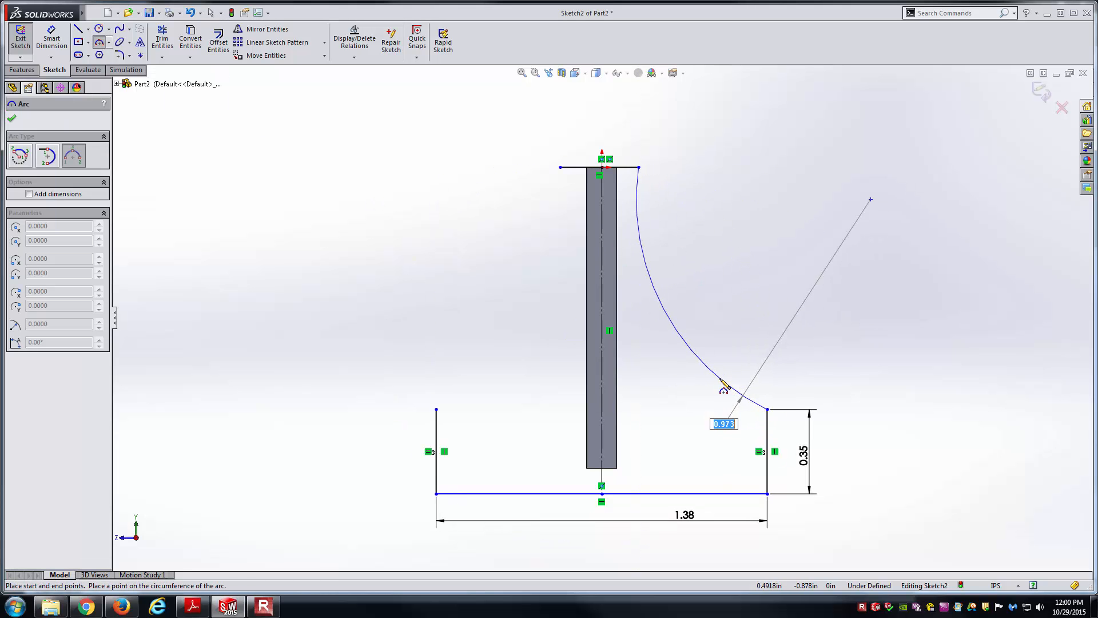
click(725, 370)
key(Escape)
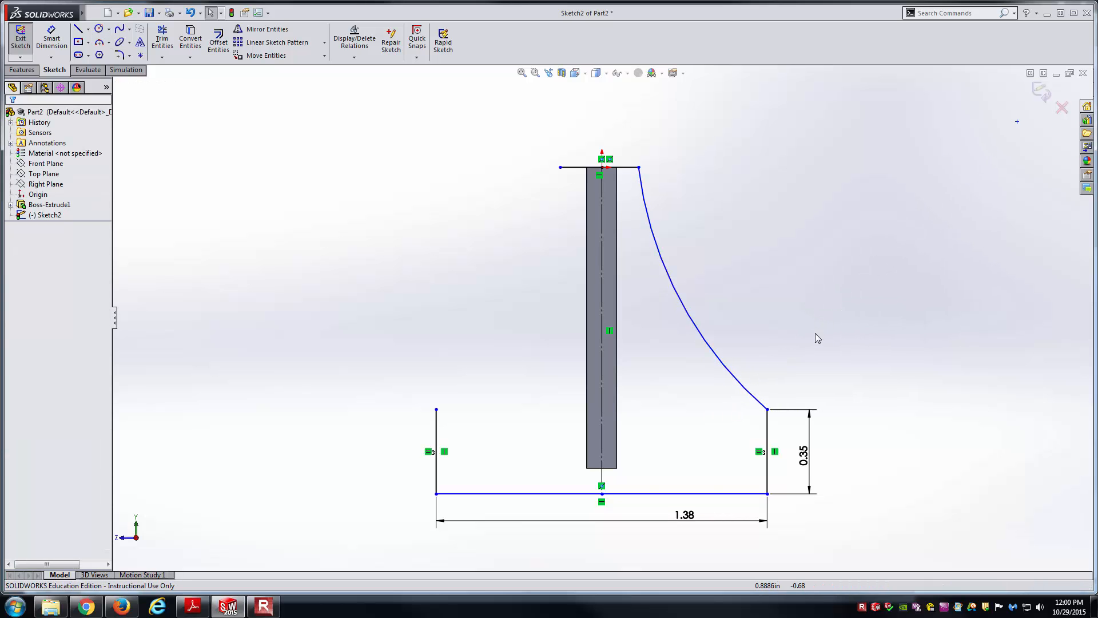
- Look up the side arc's radius in the PDF and set it to 2 in, then stretch both ends of the top line outward
key(alt+Tab)
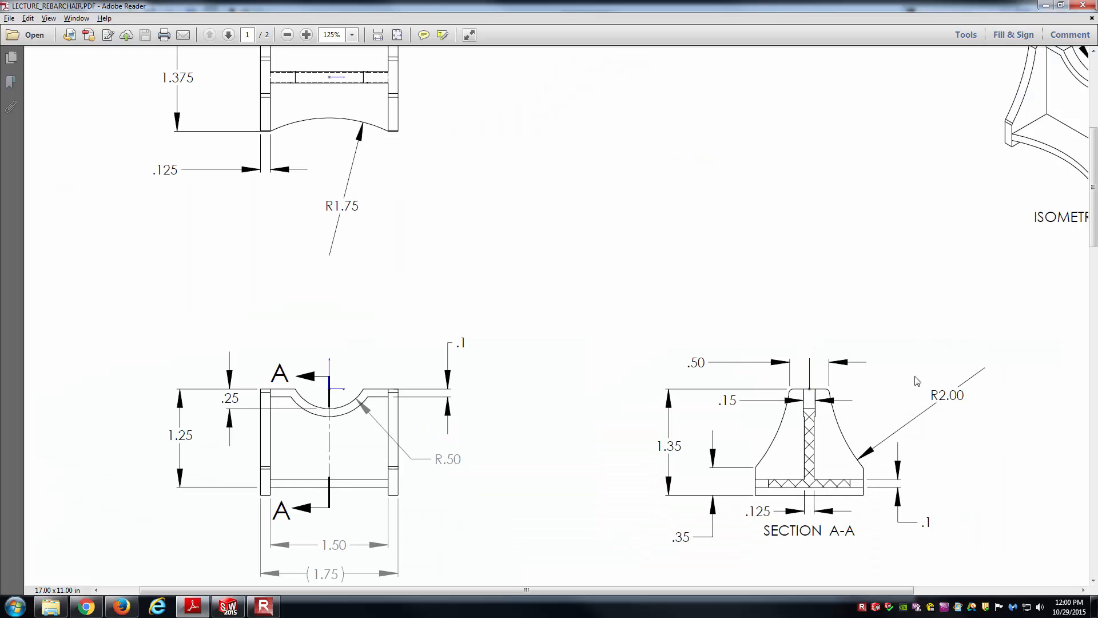
key(alt+Tab)
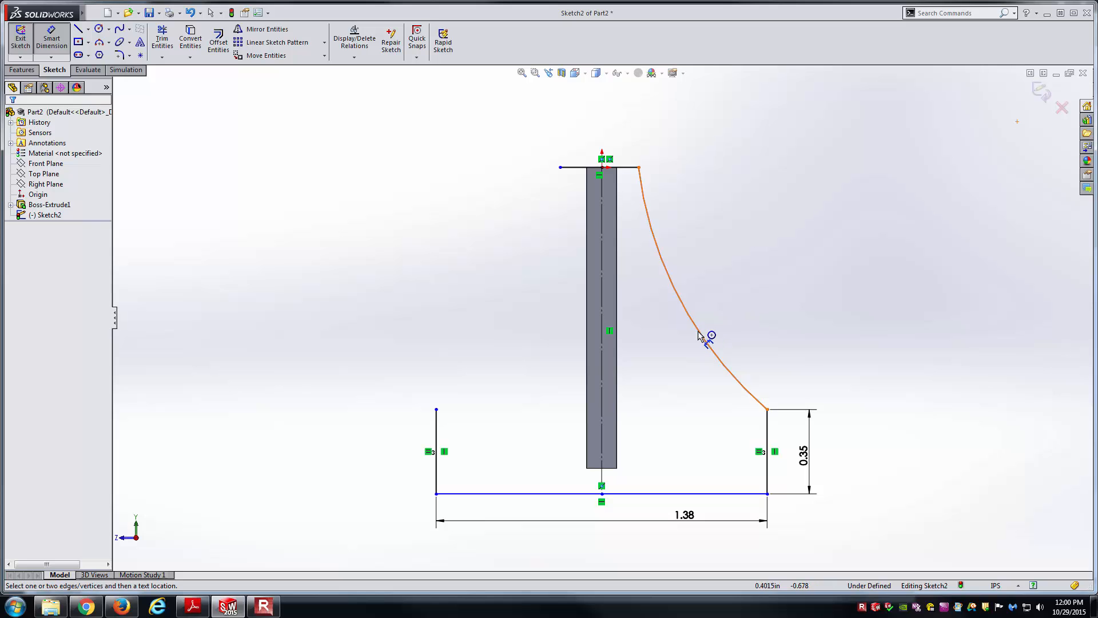
click(700, 335)
click(736, 297)
text(2)
key(Return)
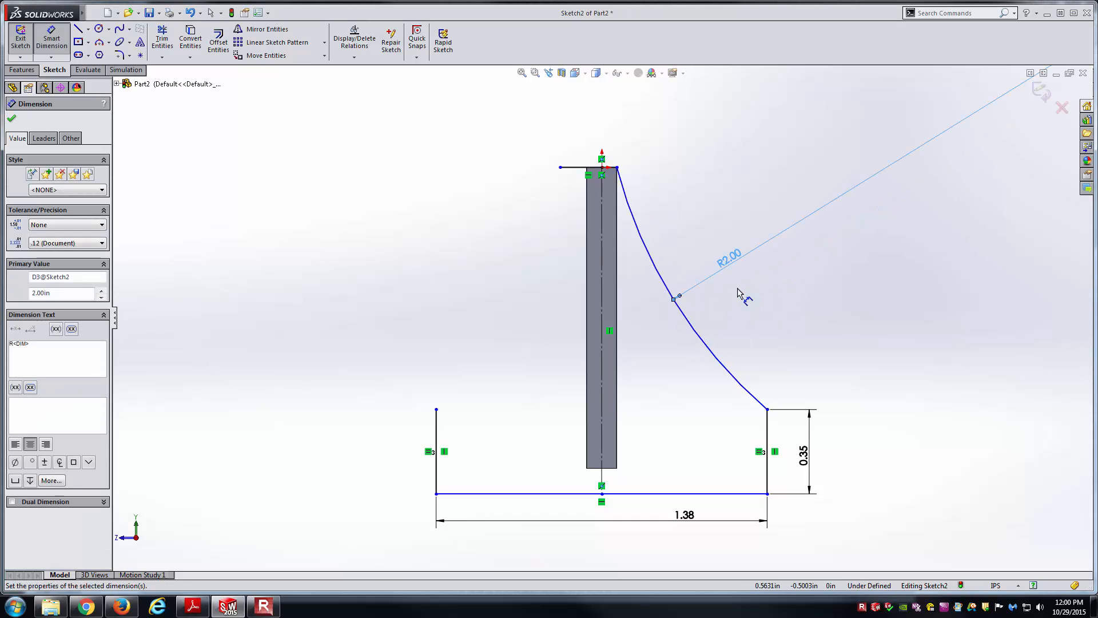
key(Escape)
key(Escape)
drag(618, 168, 670, 174)
drag(561, 168, 534, 177)
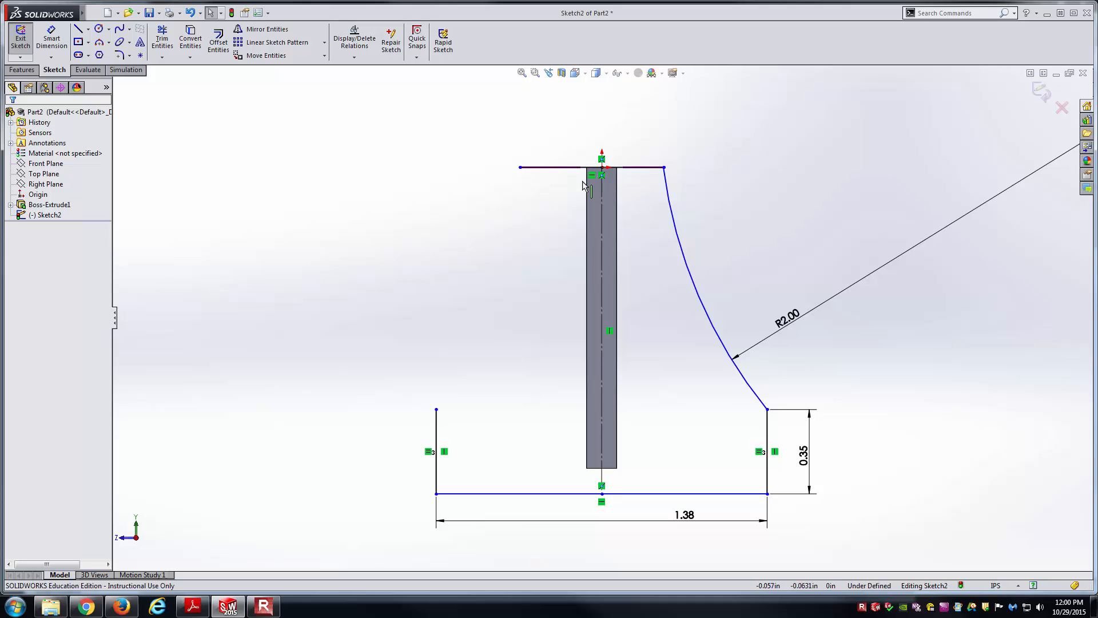
- Centre the profile's top line on the vertical centerline's upper endpoint with a midpoint relation, then shorten the line symmetrically
click(596, 168)
ctrl+click(603, 167)
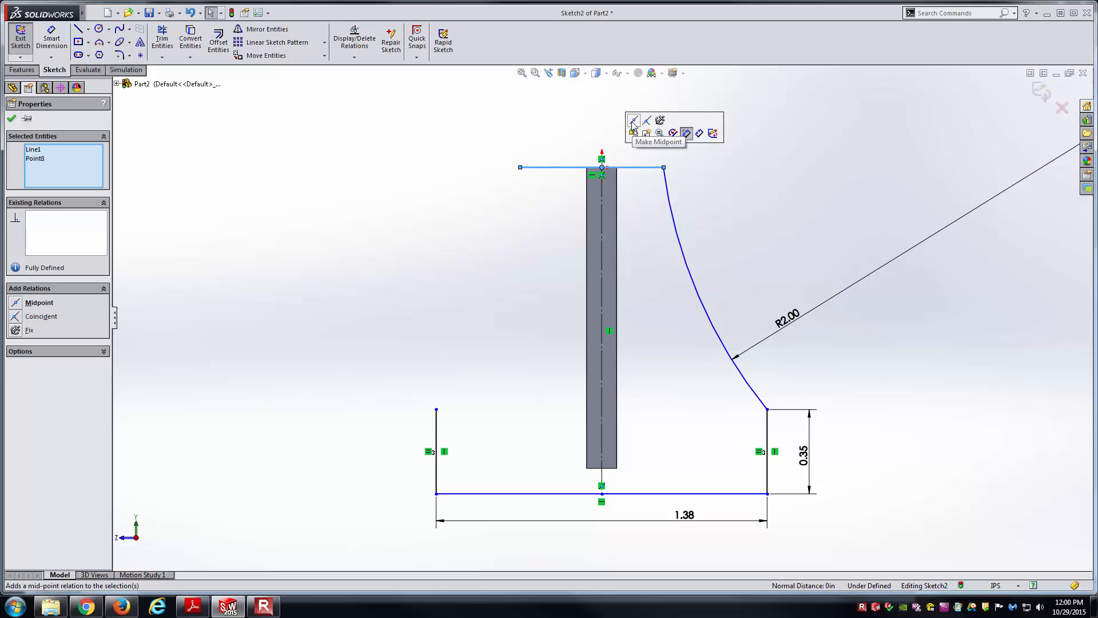
click(634, 122)
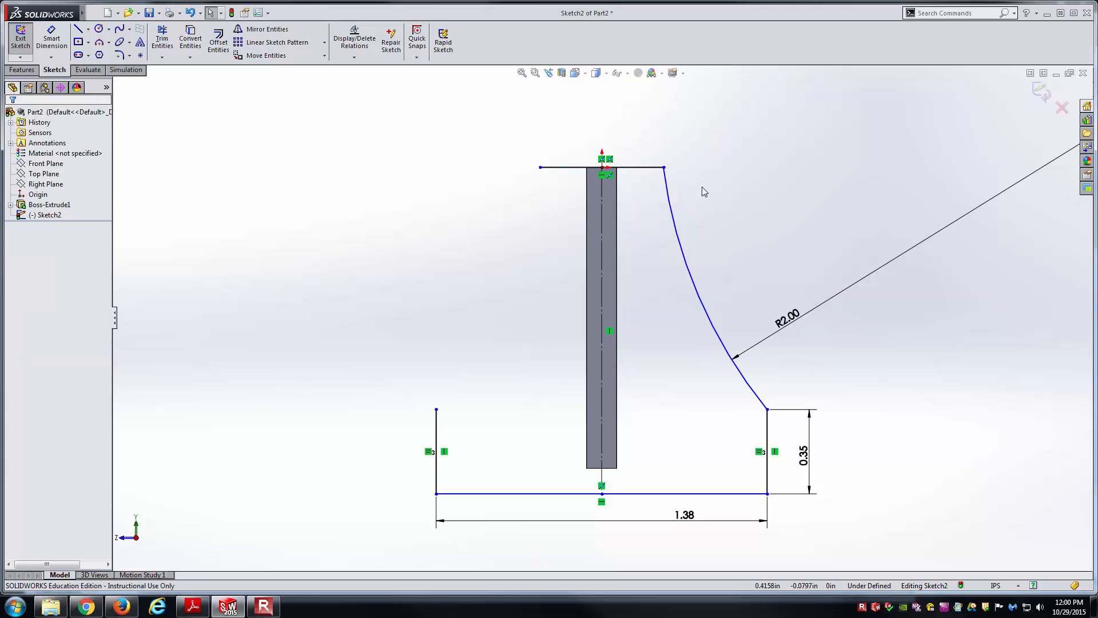
click(664, 167)
drag(649, 166, 647, 167)
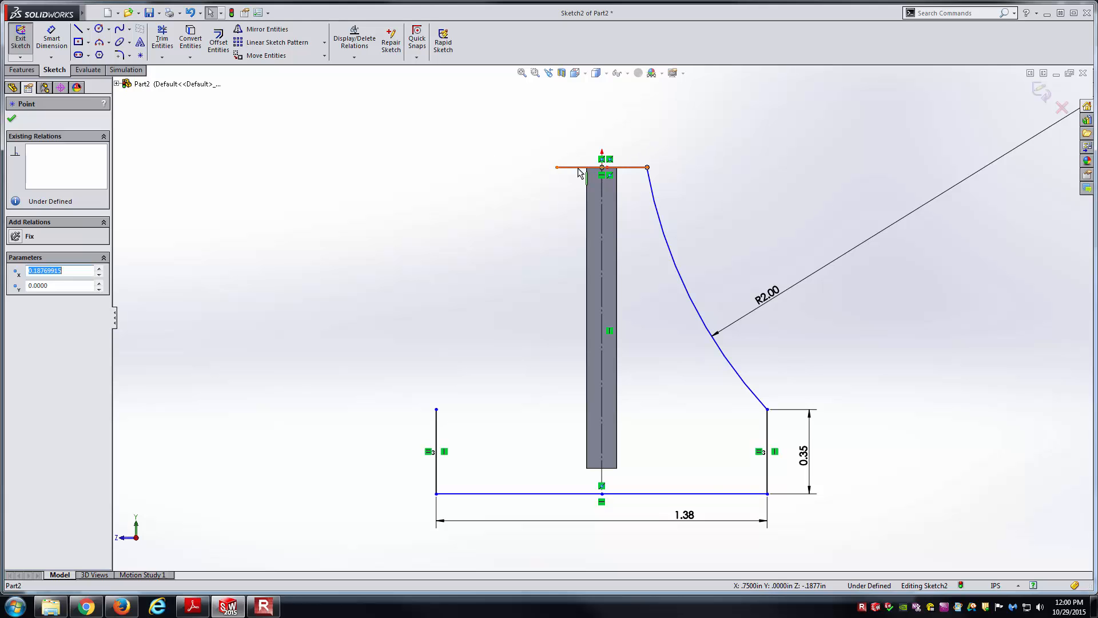
- Look up the leg's top width in Section A-A of the PDF and dimension the top line to 0.5 in
key(alt+Tab)
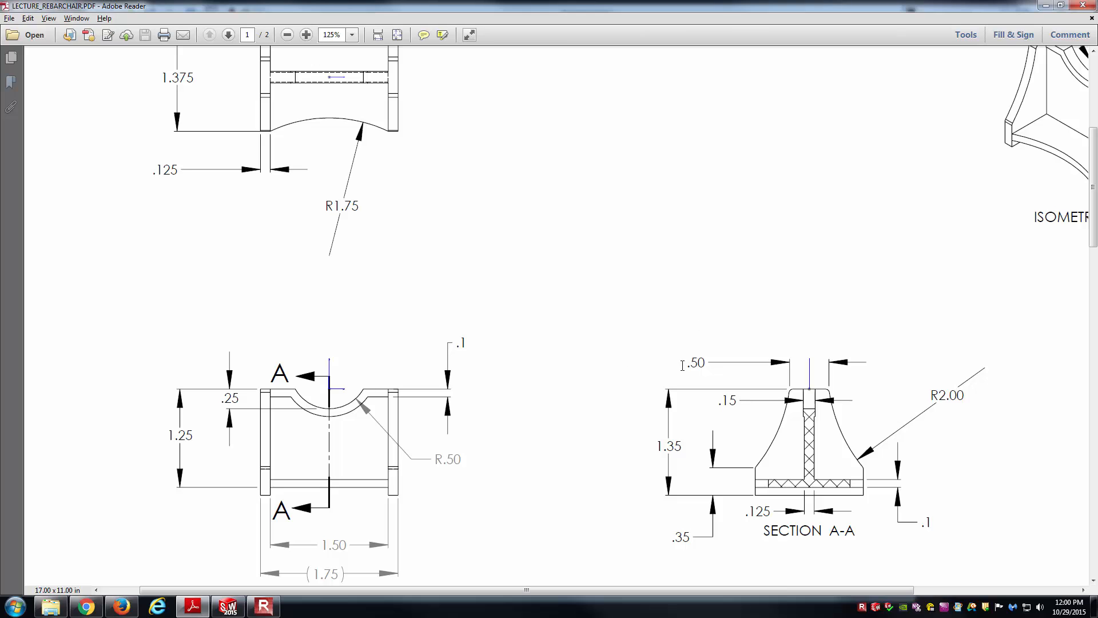
key(alt+Tab)
click(635, 166)
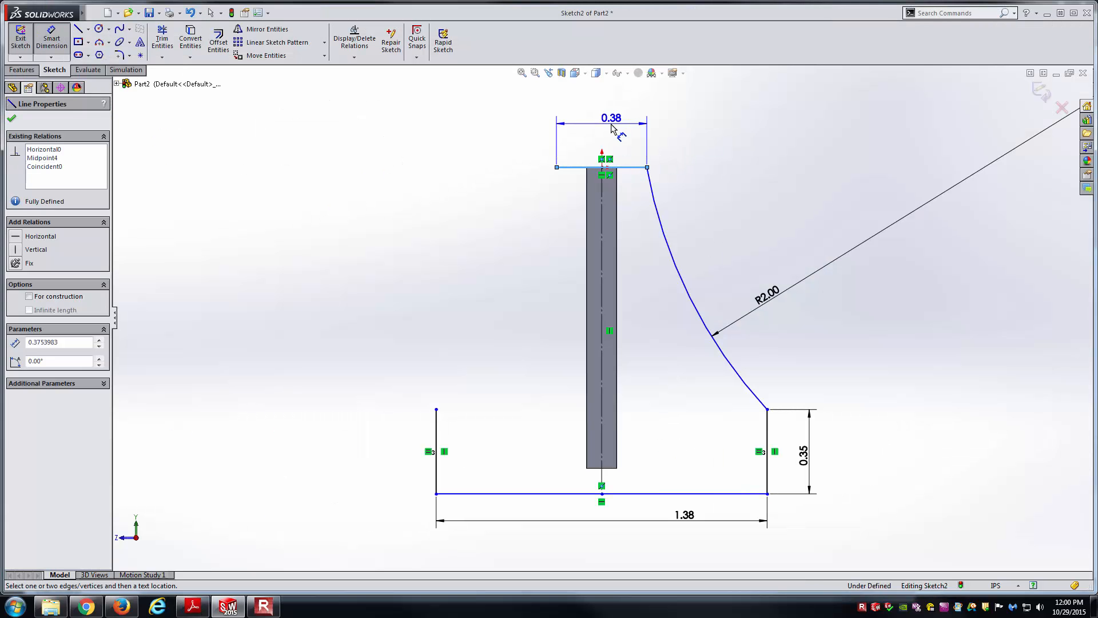
click(613, 128)
text(.5)
key(Return)
key(Escape)
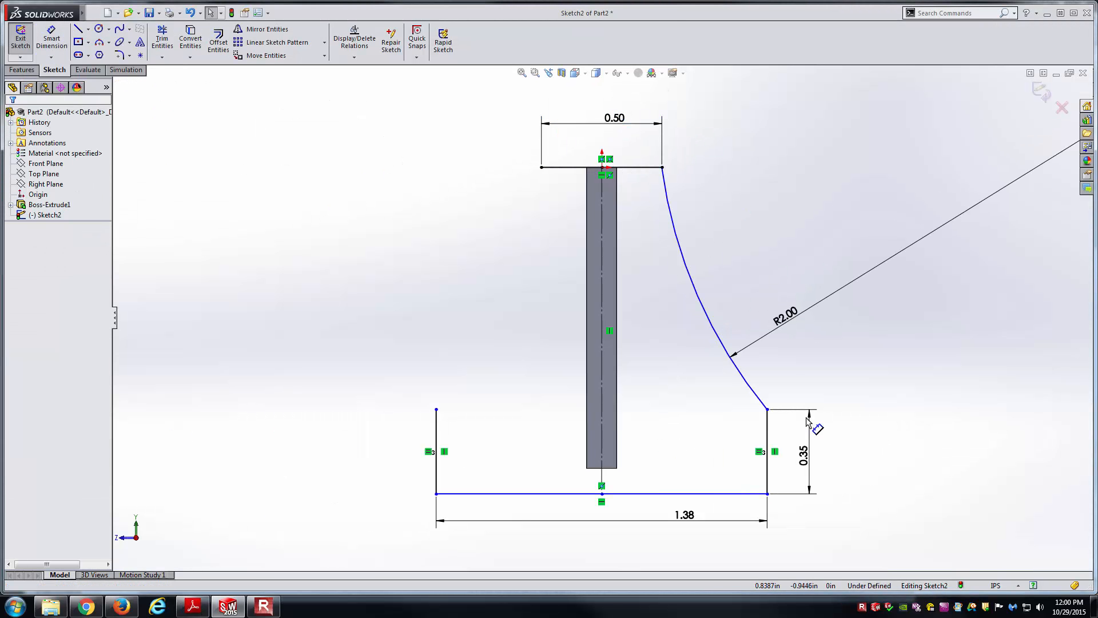
- Look up the leg's overall height in the PDF, dimension the vertical centerline to 1.35 in, and place the dimension clear of the profile
mouse_move(768, 409)
mouse_down()
mouse_move(775, 385)
mouse_move(766, 416)
mouse_move(773, 423)
mouse_move(771, 396)
mouse_move(774, 463)
mouse_move(778, 400)
mouse_move(772, 411)
mouse_up()
key(alt+Tab)
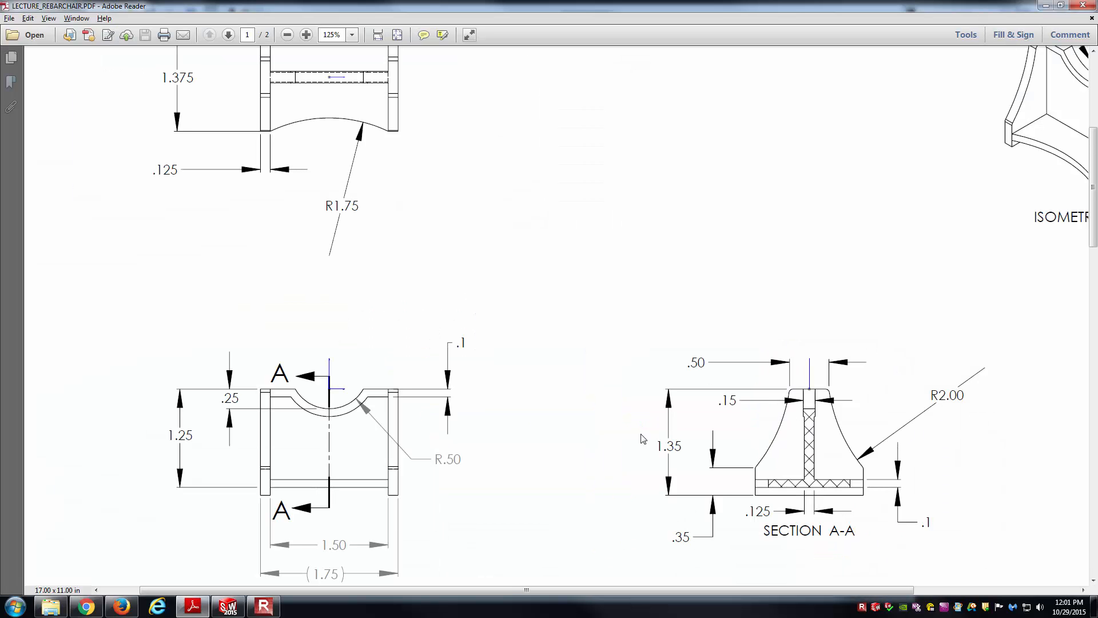
key(alt+Tab)
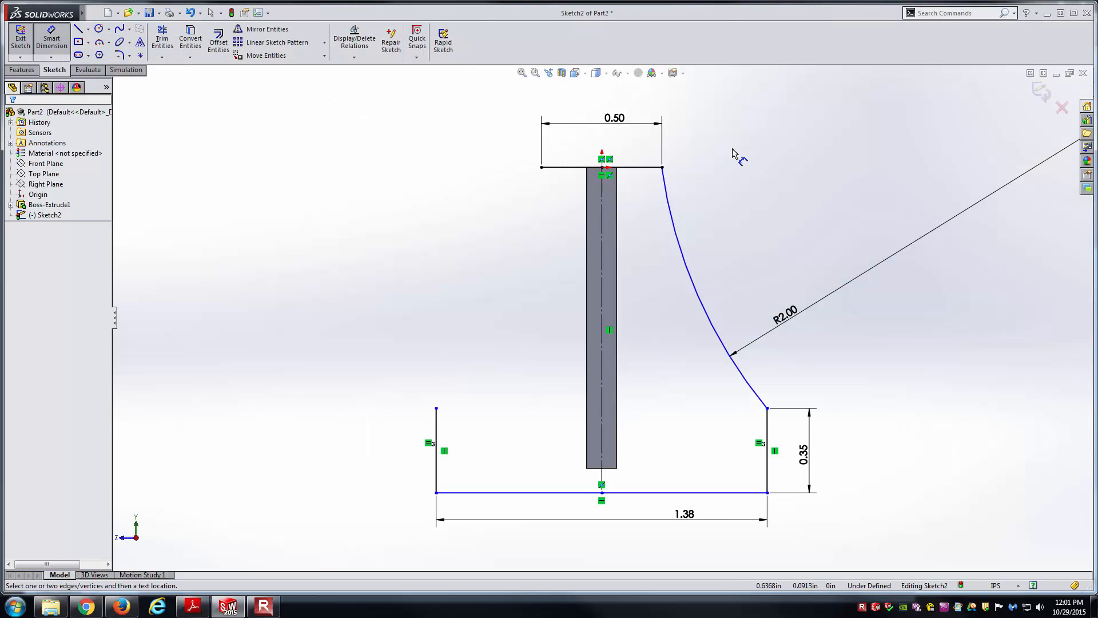
click(601, 212)
click(426, 231)
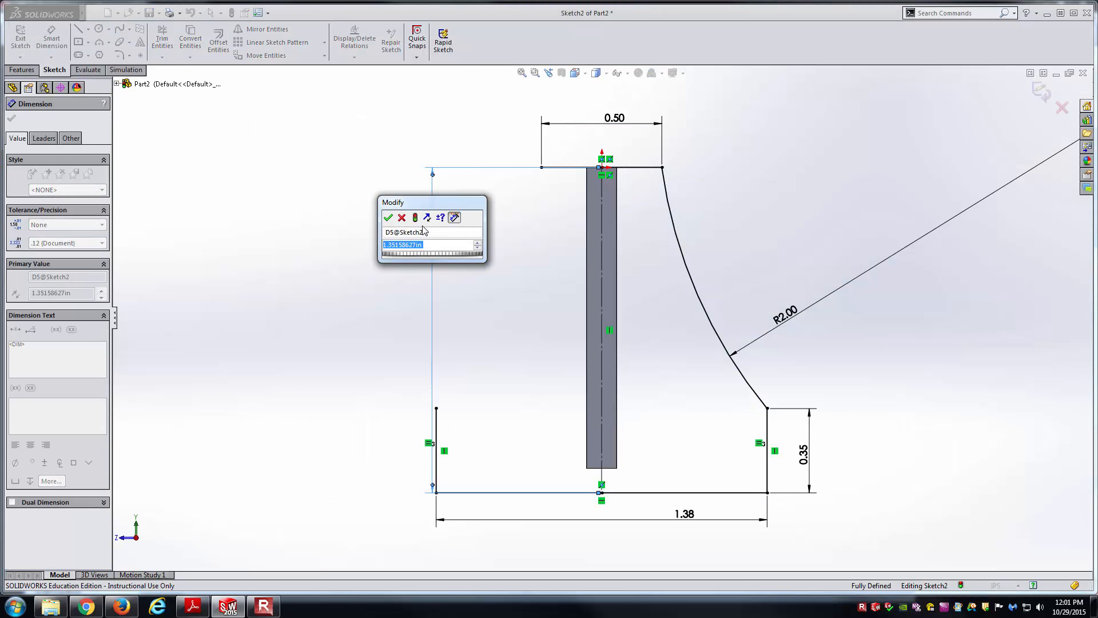
key(Return)
key(Escape)
drag(424, 228, 350, 234)
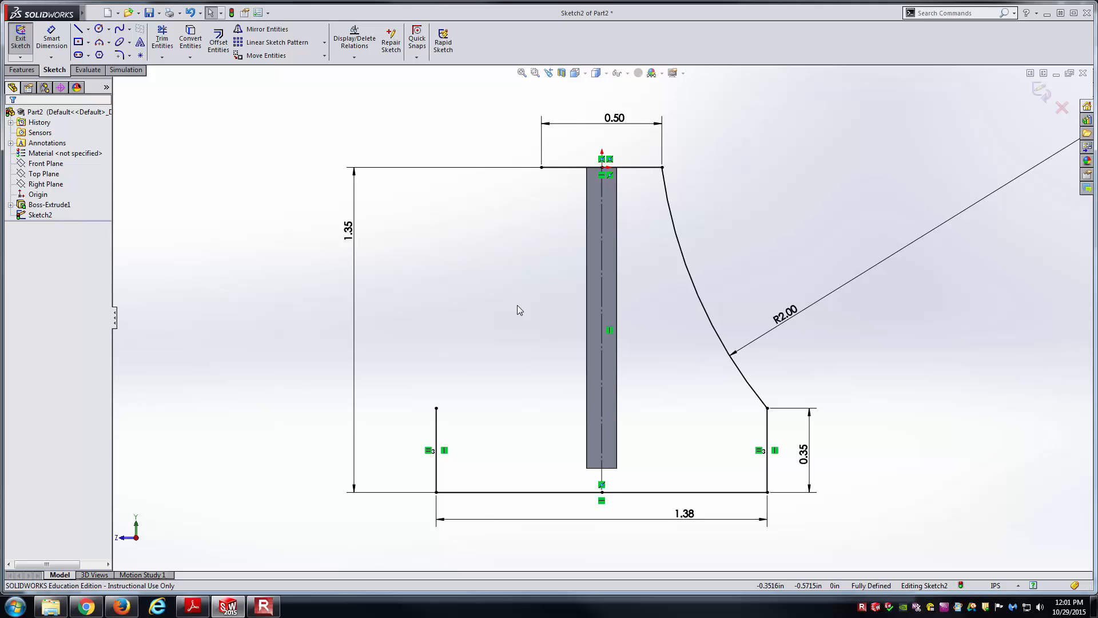
drag(350, 231, 319, 307)
click(433, 293)
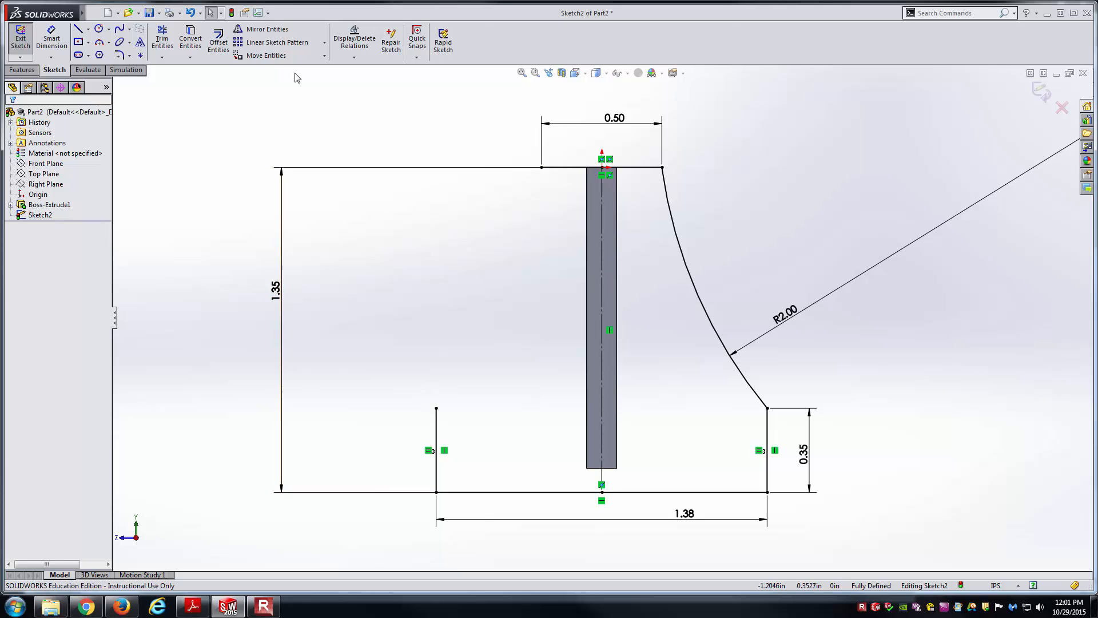
- Mirror the side arc about the vertical centerline to close the leg profile
click(279, 32)
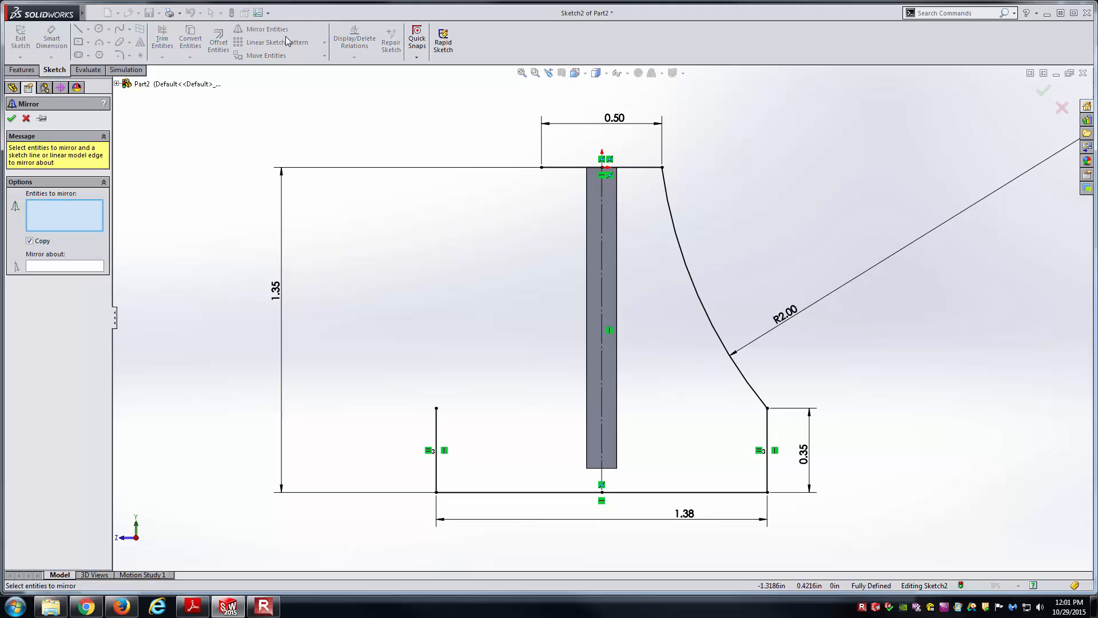
click(694, 289)
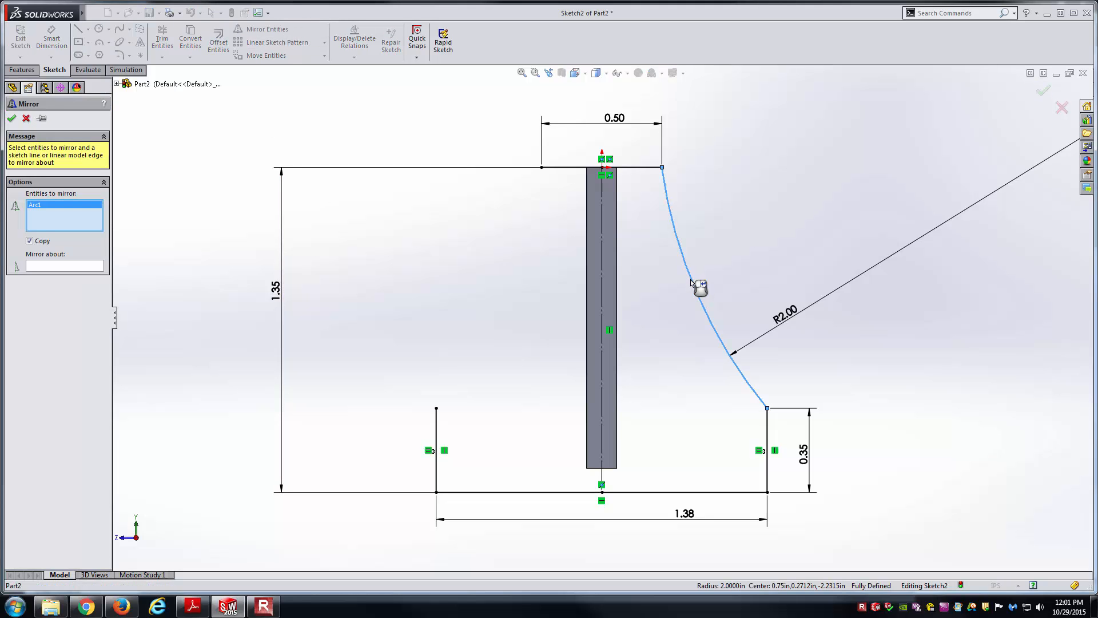
click(75, 266)
click(602, 232)
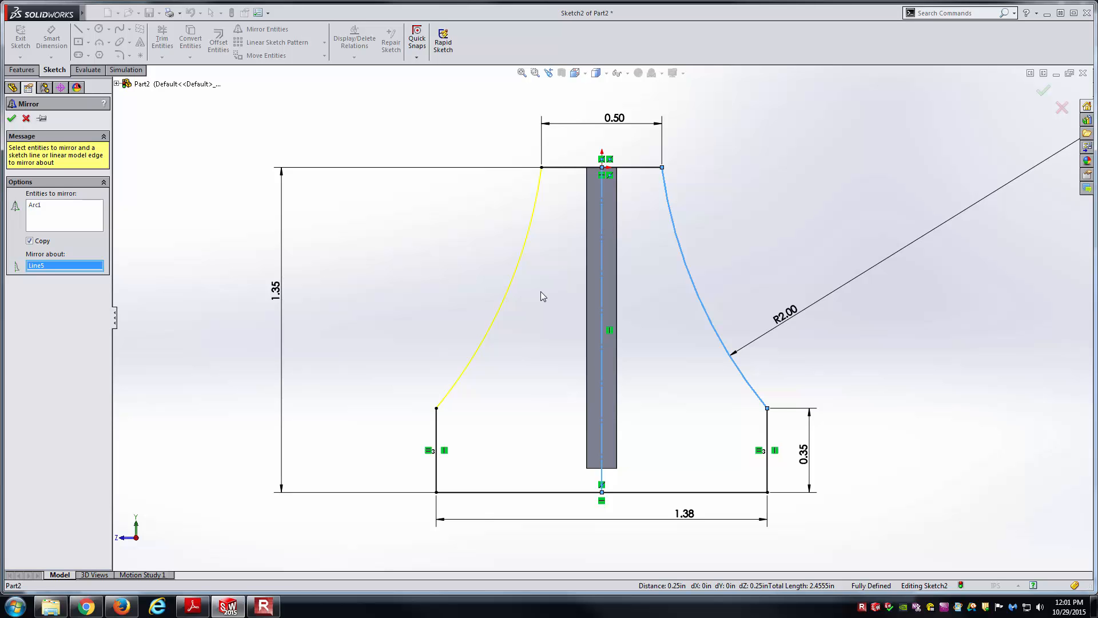
key(Return)
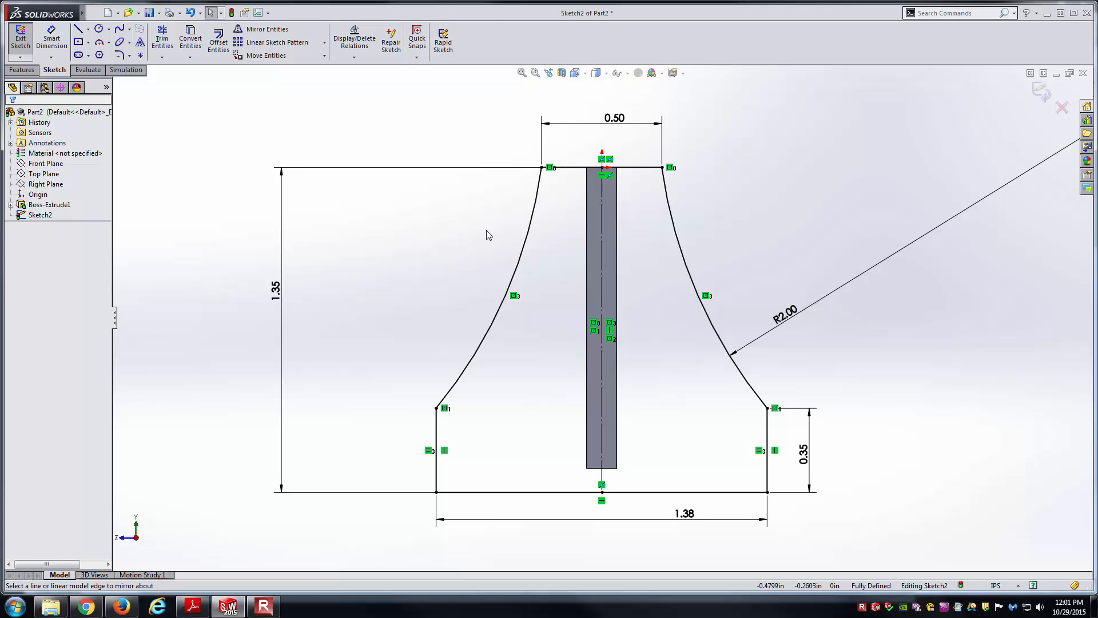
- Test the mirrored arcs by setting the side arc's radius to 2.25 in, then set it back to 2 in
double_click(784, 315)
text(2.25)
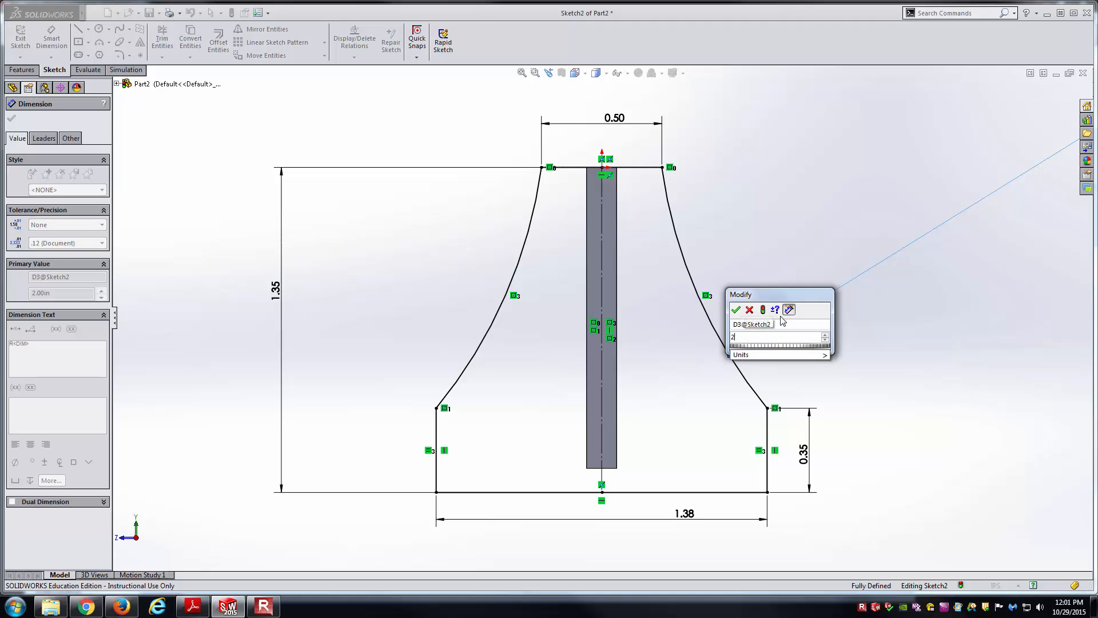
key(Return)
double_click(796, 315)
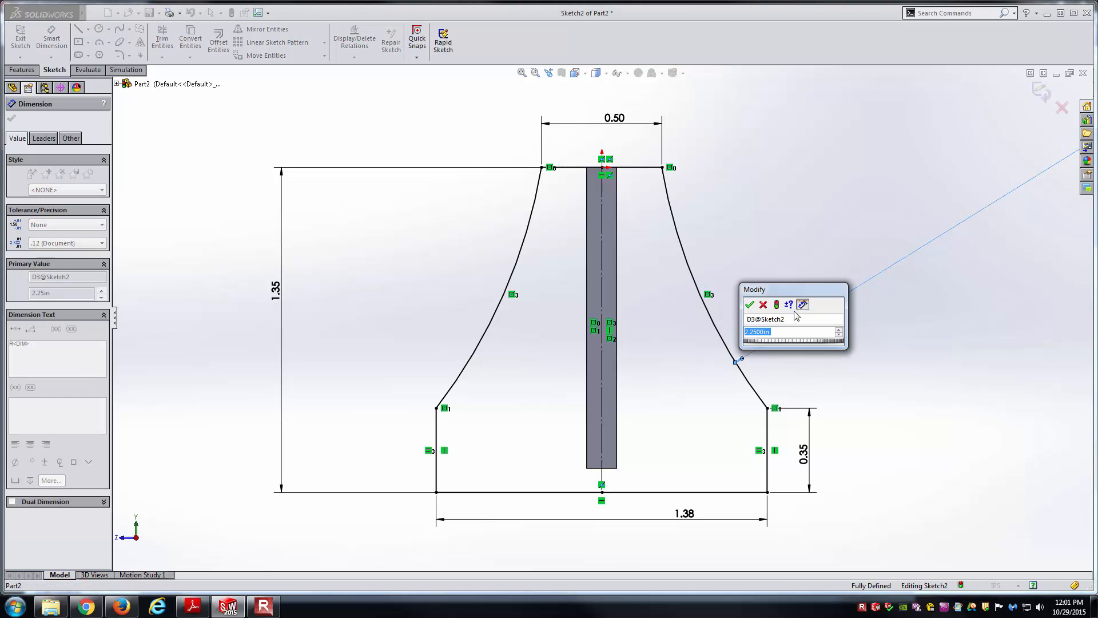
text(2)
key(Return)
click(809, 204)
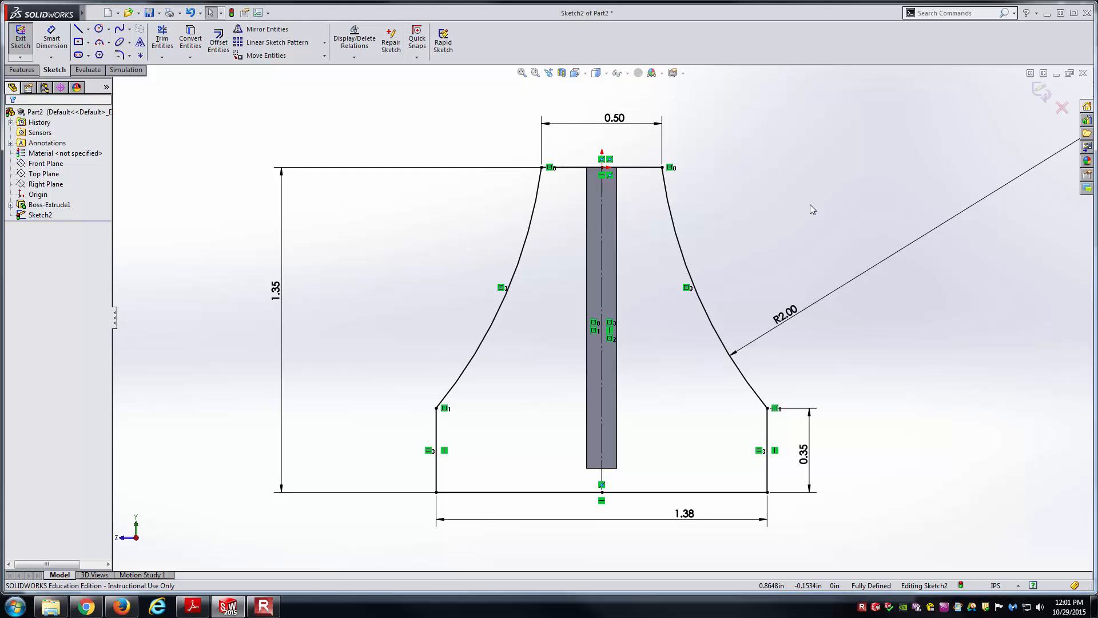
- Look up the leg thickness in the PDF and extrude the closed leg profile 0.125 in outward from the web's end face
click(195, 609)
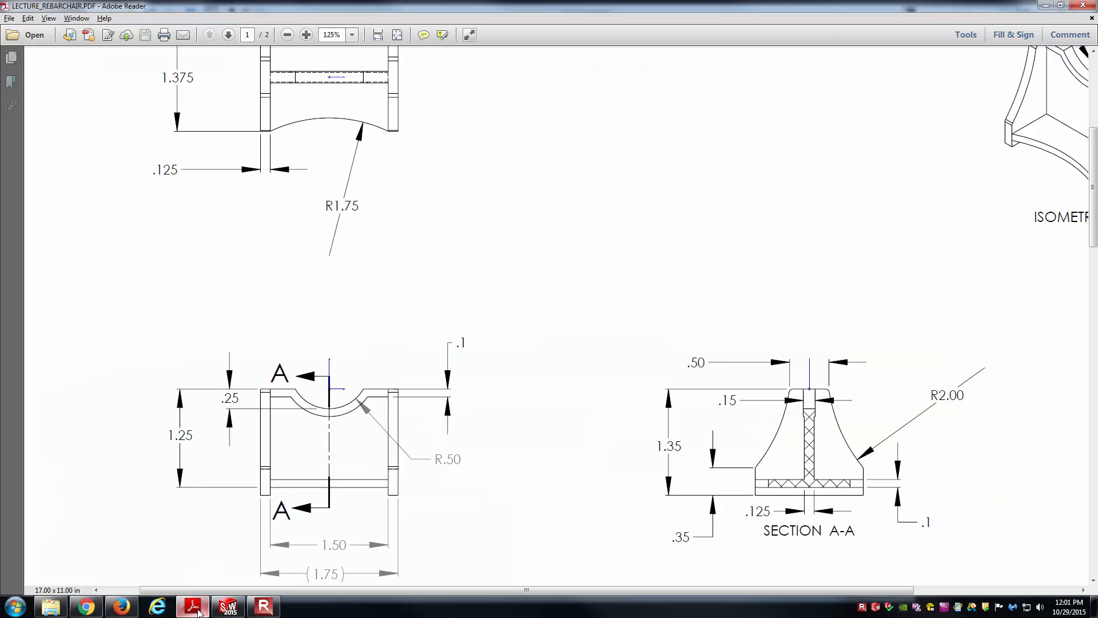
click(195, 609)
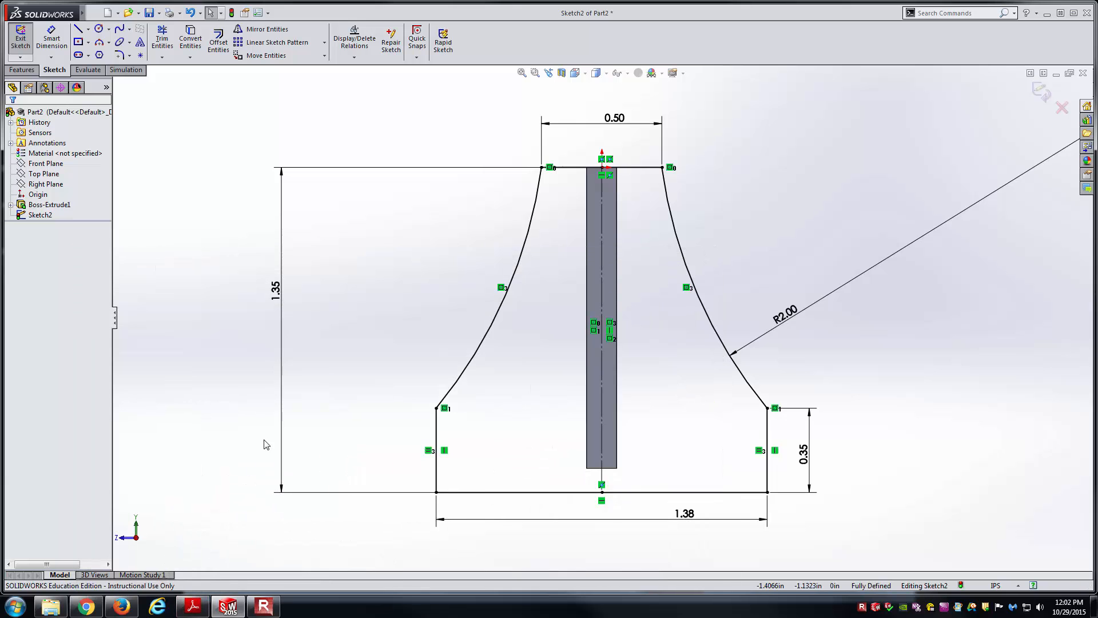
click(193, 606)
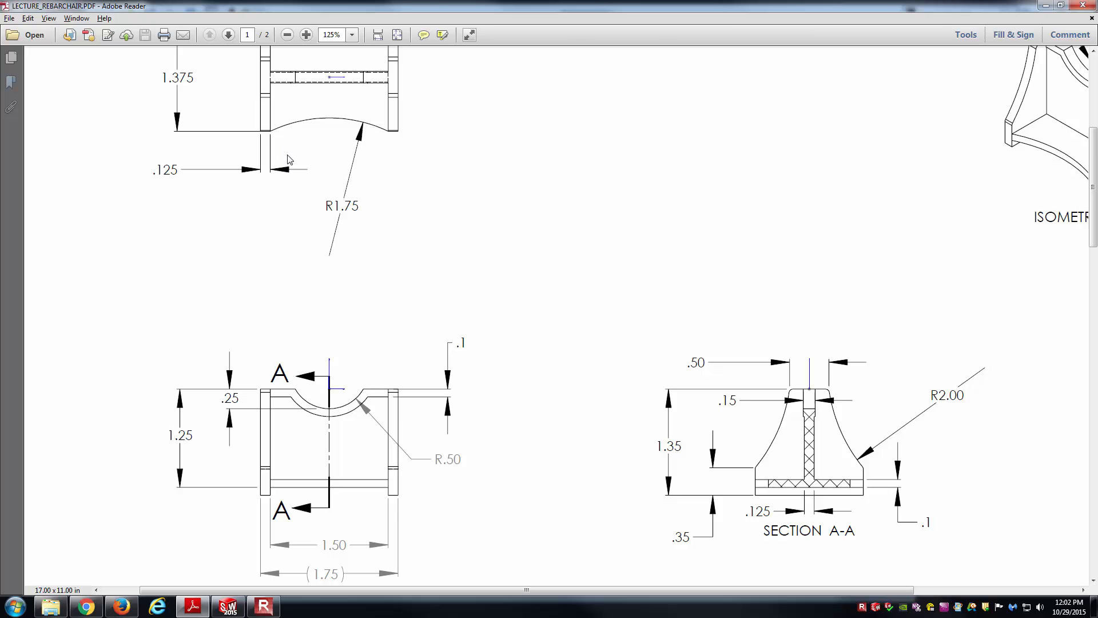
scroll(290, 161, up, 1)
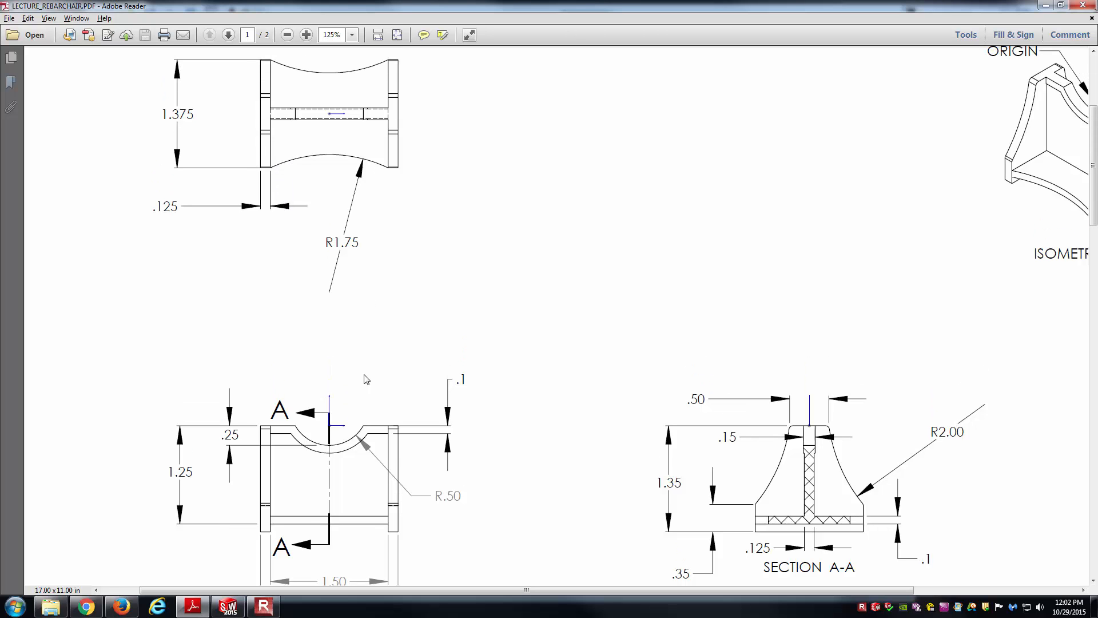
scroll(366, 426, down, 2)
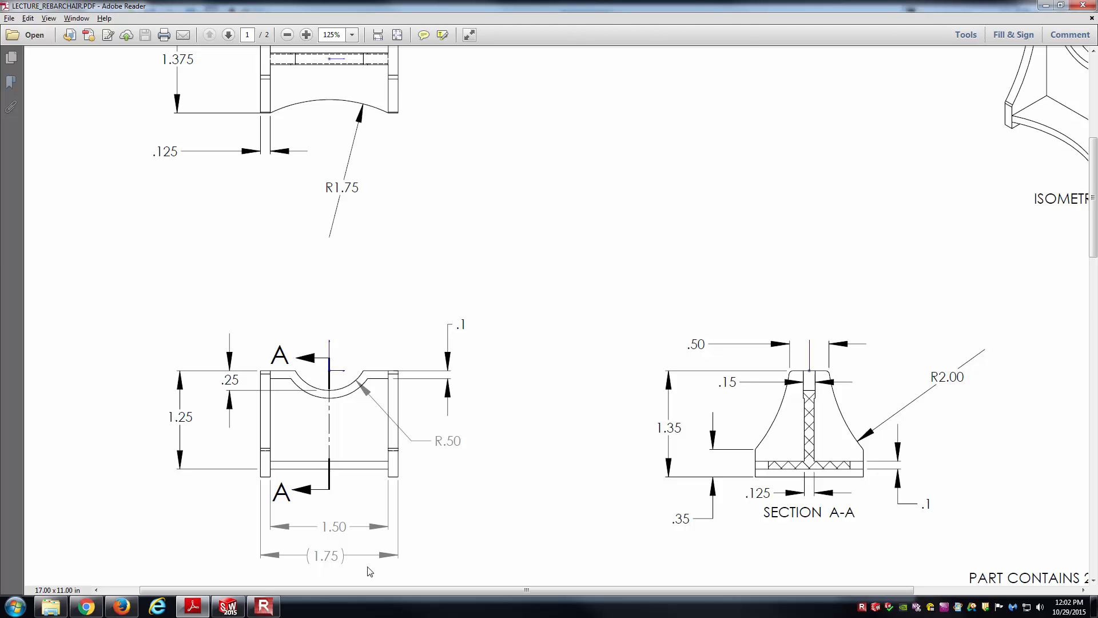
click(228, 606)
middle_drag(371, 342, 435, 370)
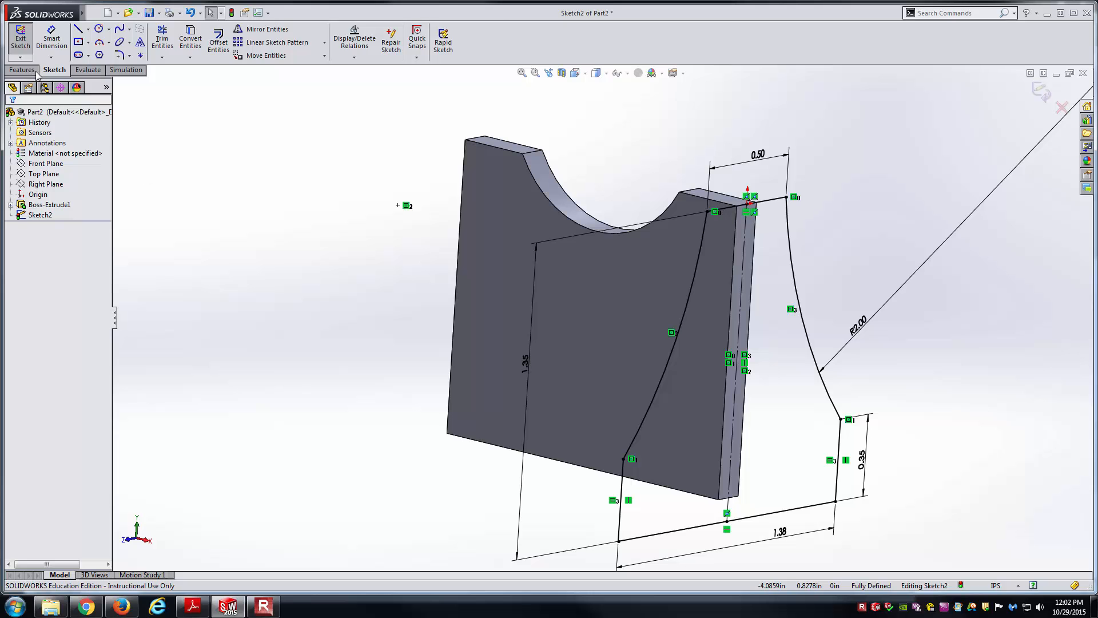
click(23, 70)
click(26, 40)
middle_drag(424, 278, 452, 313)
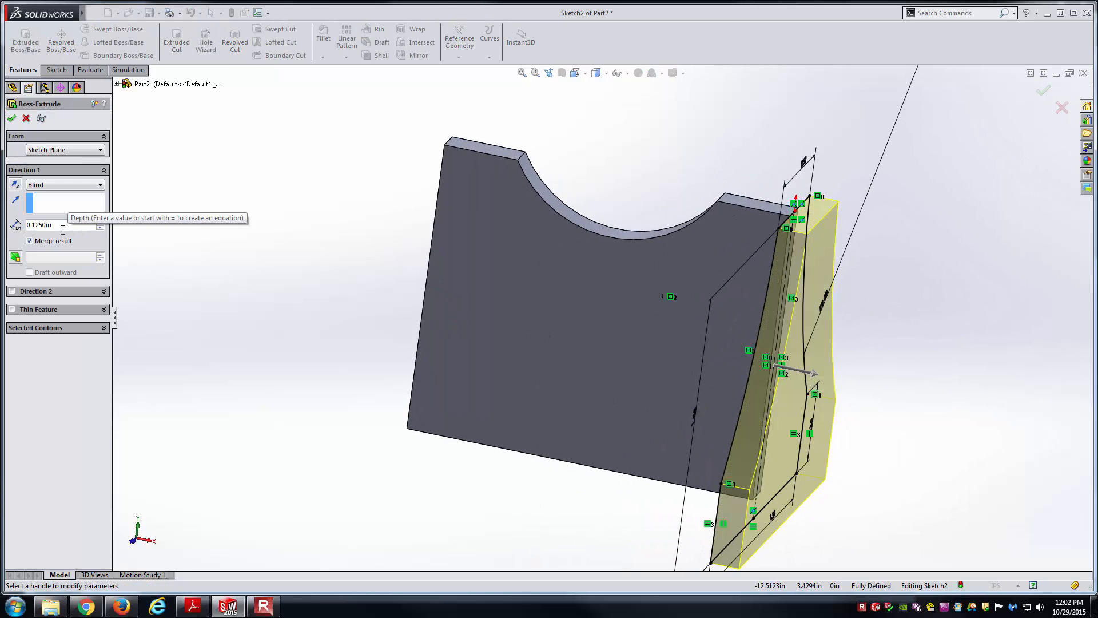
middle_drag(620, 321, 591, 291)
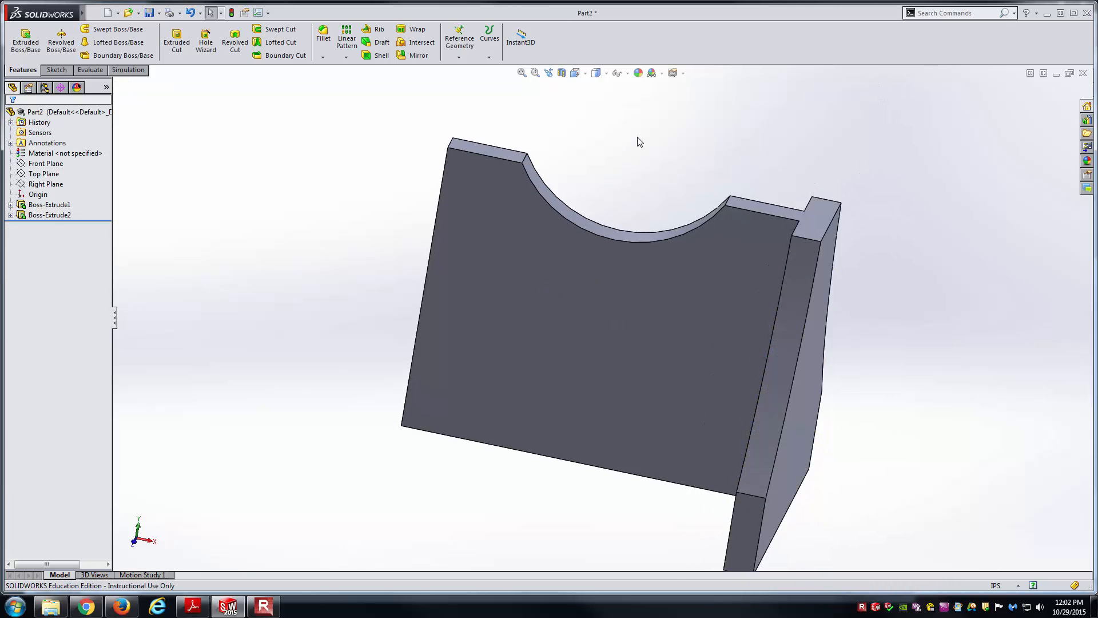
- Mirror the extruded leg about the Right Plane to create the leg on the web's opposite end
scroll(658, 189, up, 3)
middle_drag(658, 198, 632, 207)
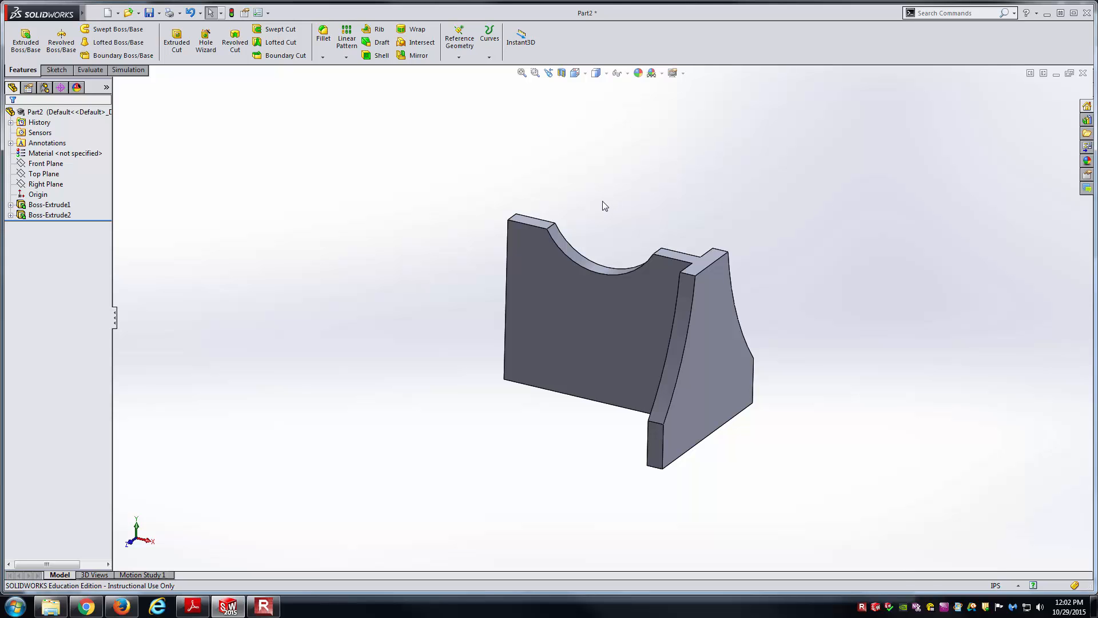
click(730, 332)
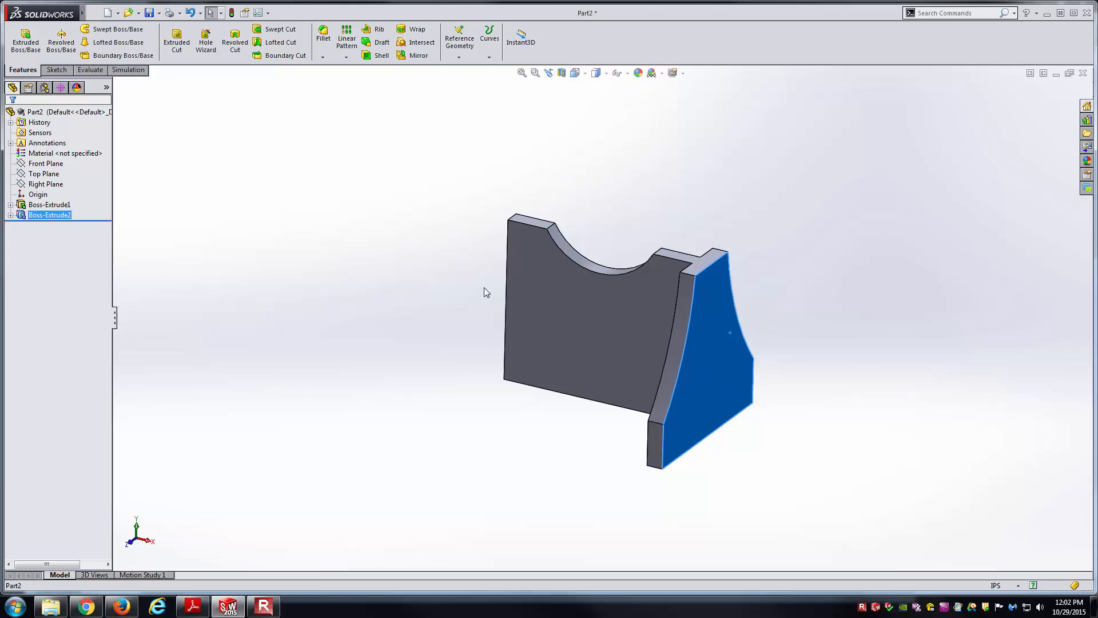
click(228, 209)
click(46, 184)
middle_drag(246, 217, 280, 223)
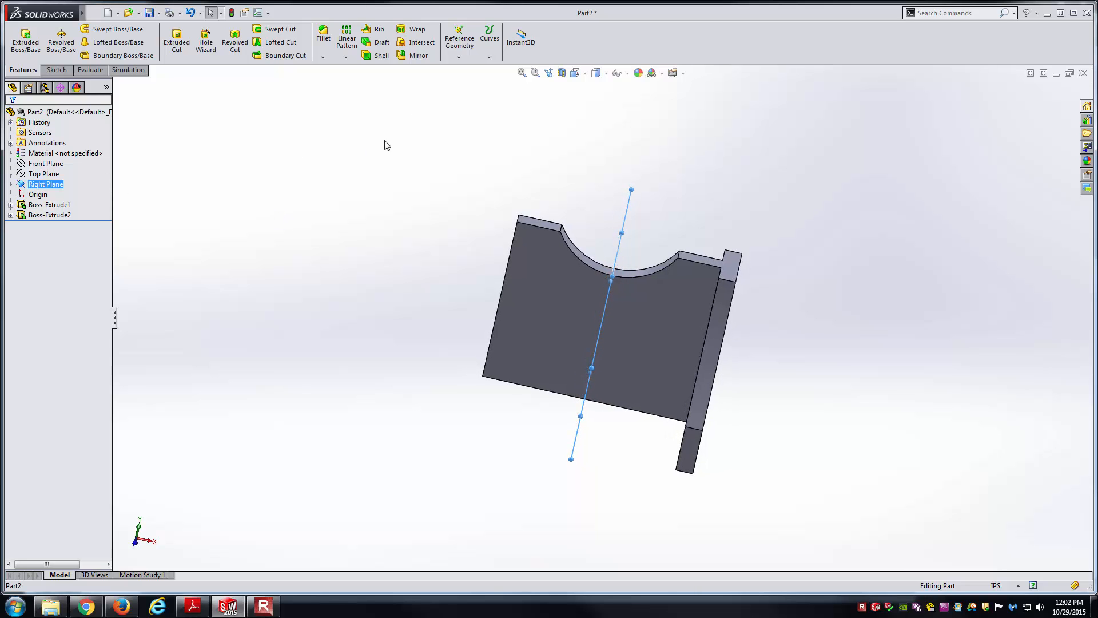
click(418, 55)
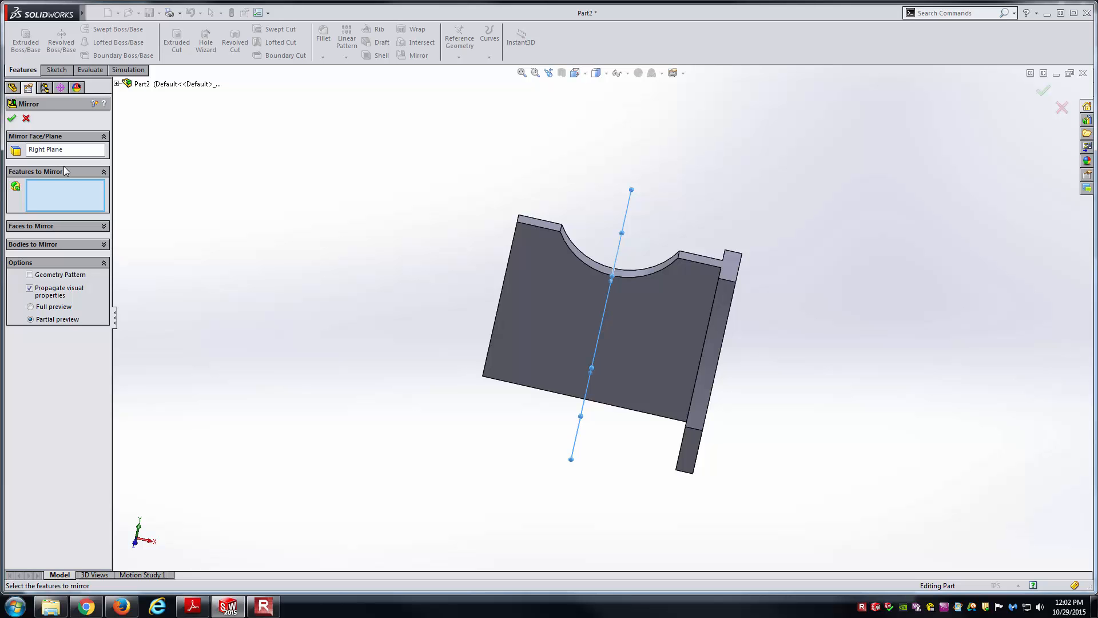
middle_drag(313, 275, 270, 250)
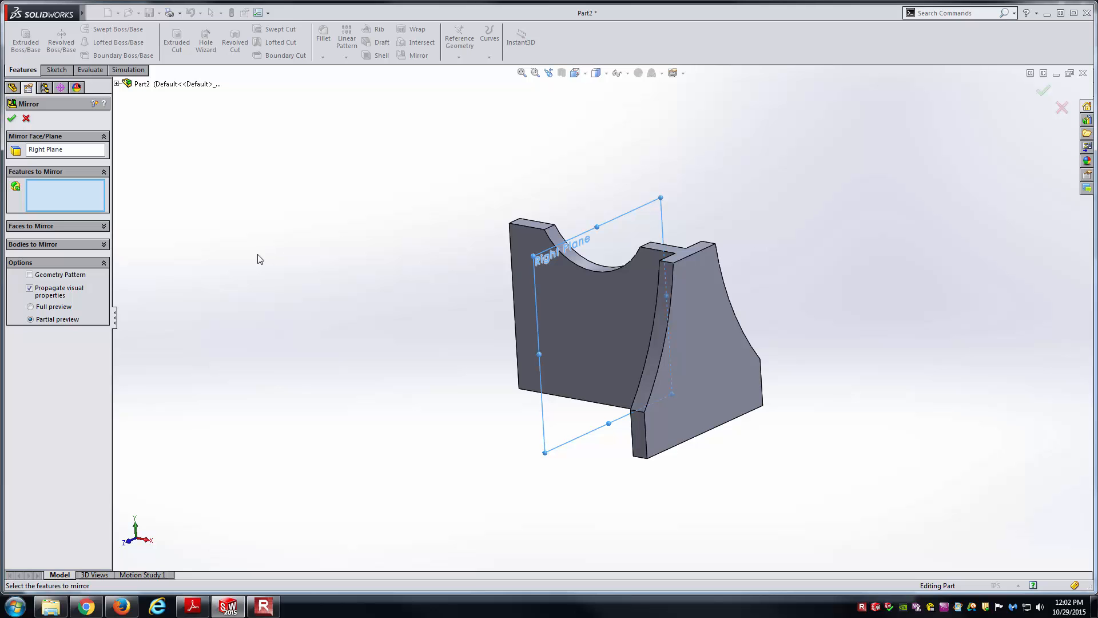
click(704, 430)
middle_drag(288, 288, 311, 340)
right_click(330, 307)
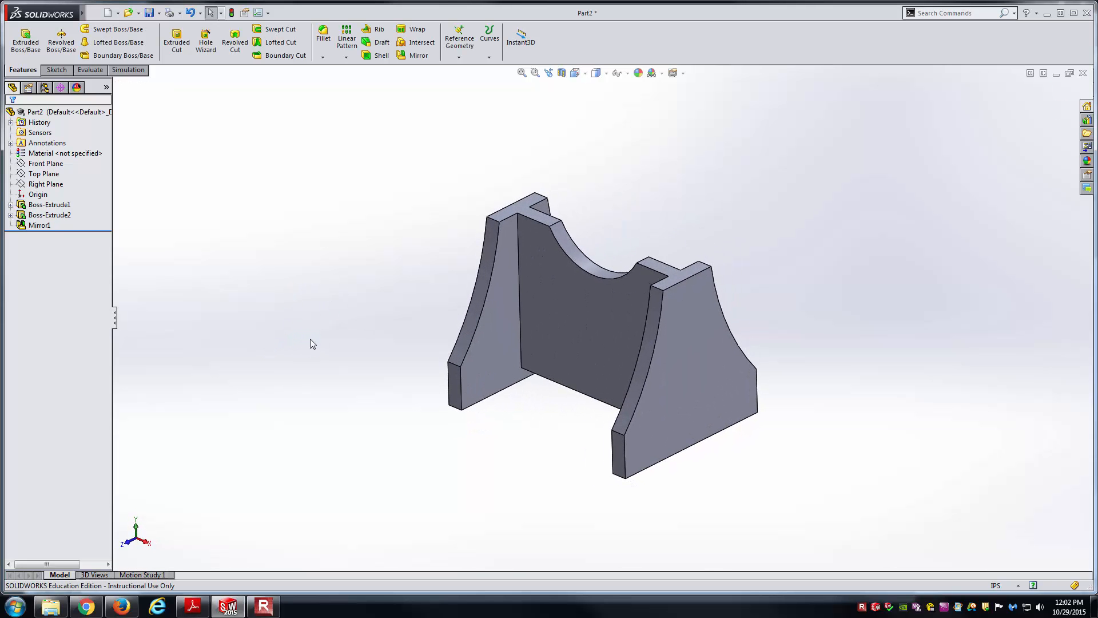
- Inspect the web with both legs in the isometric and right-side views, finishing in the isometric view
key(ctrl+7)
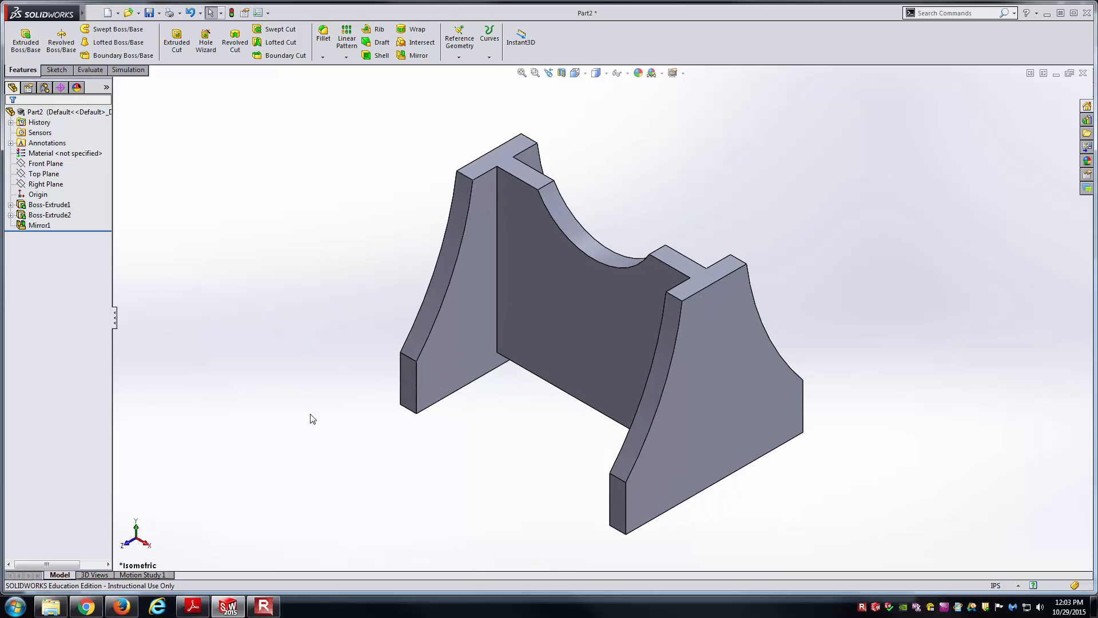
click(39, 195)
mouse_move(328, 231)
middle_down()
mouse_move(310, 318)
mouse_move(347, 231)
middle_up()
click(575, 72)
click(633, 131)
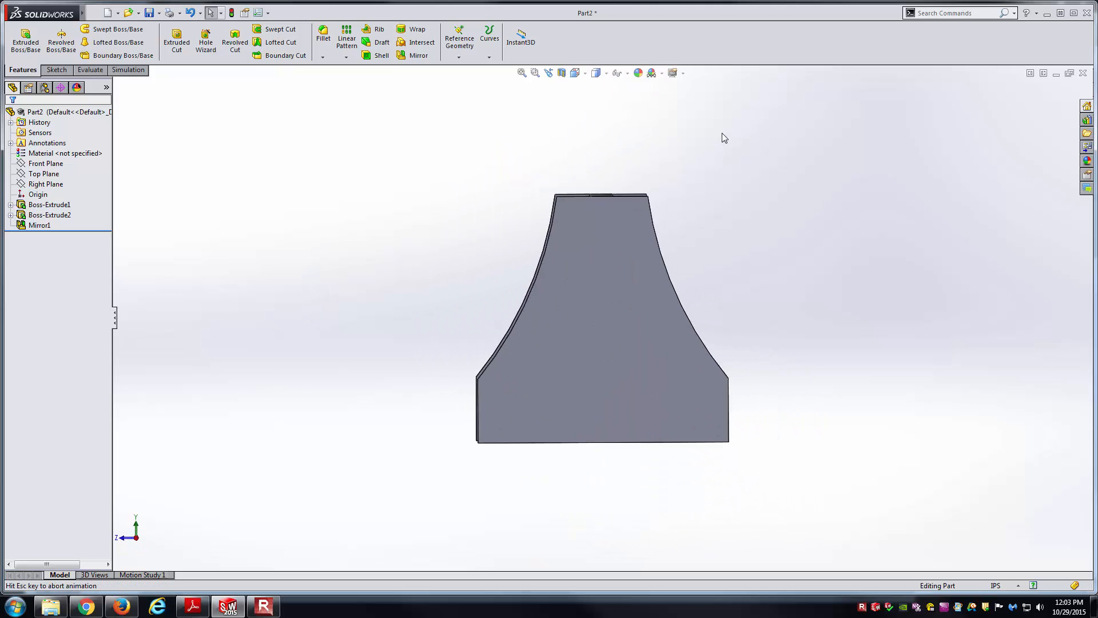
click(574, 72)
click(635, 106)
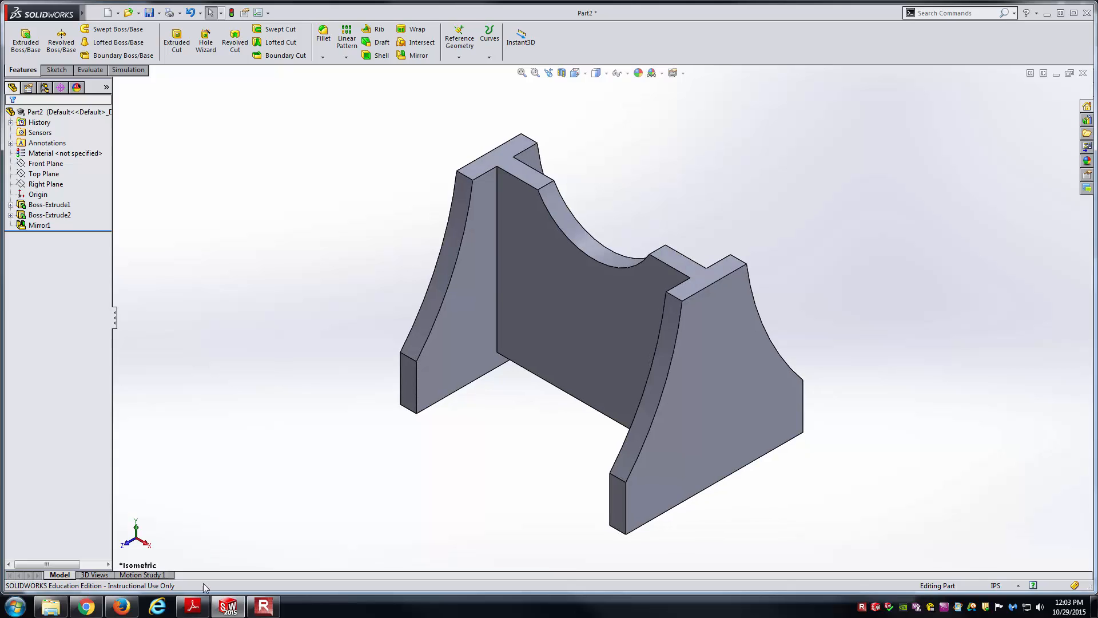
- Review the base plate's shape, its R1.75 arcs and Section A-A in the PDF drawing, and return to SOLIDWORKS
key(alt+Tab)
middle_drag(722, 346, 762, 347)
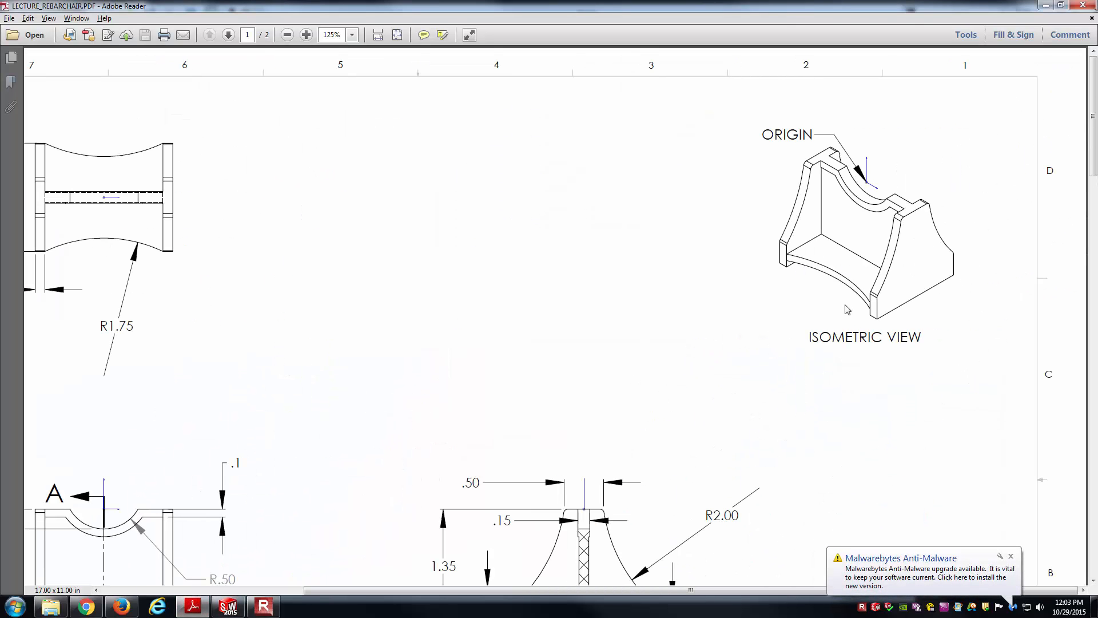
middle_drag(810, 291, 453, 250)
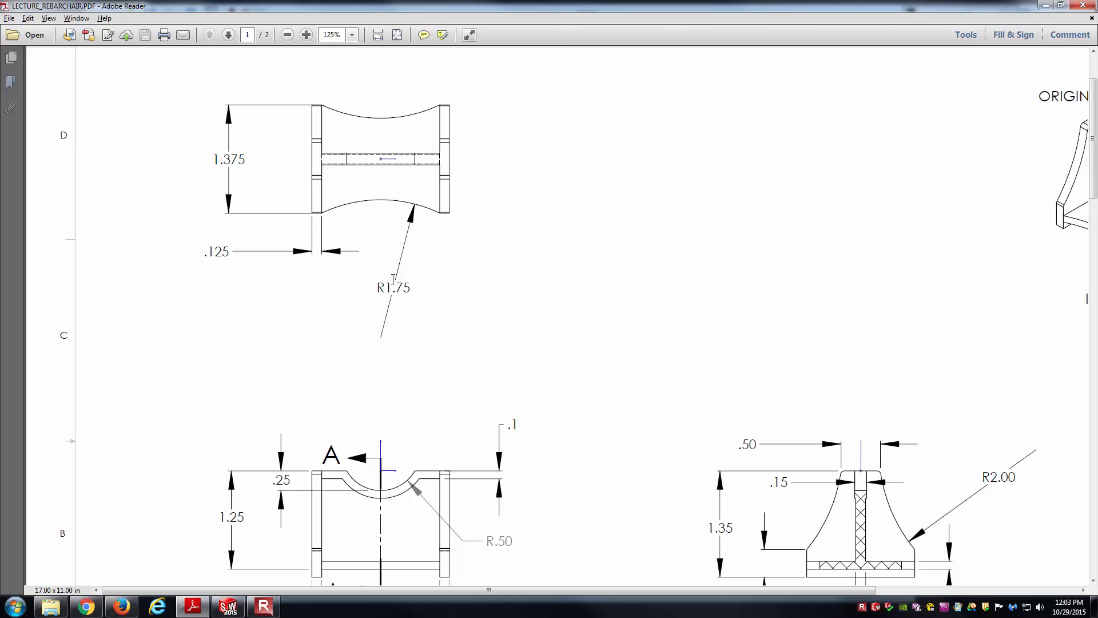
middle_drag(442, 264, 526, 289)
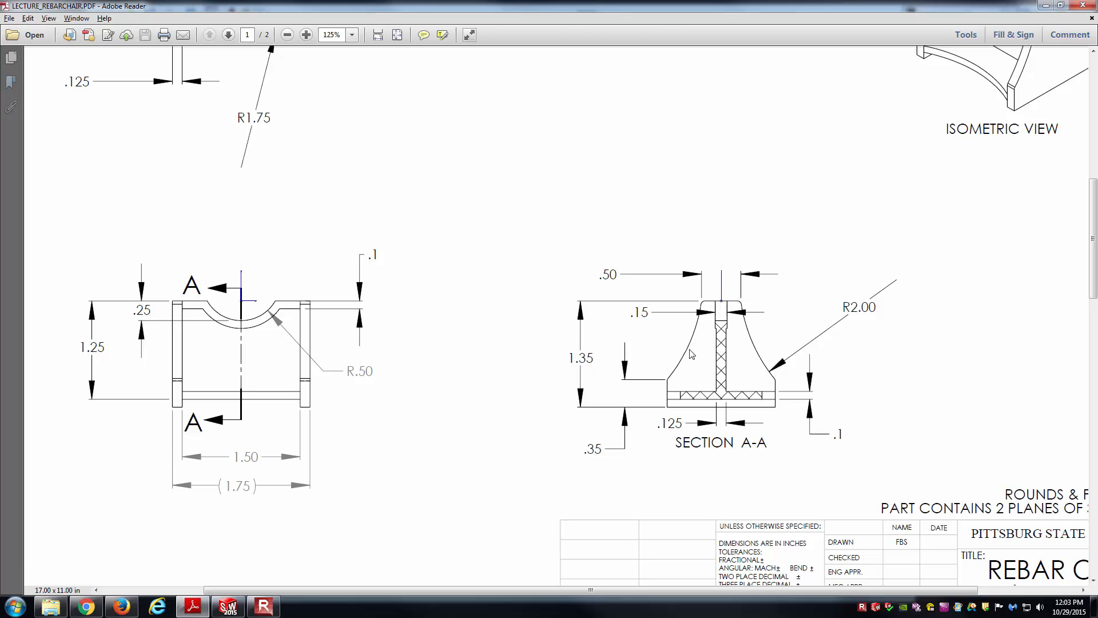
middle_drag(572, 391, 557, 386)
click(229, 605)
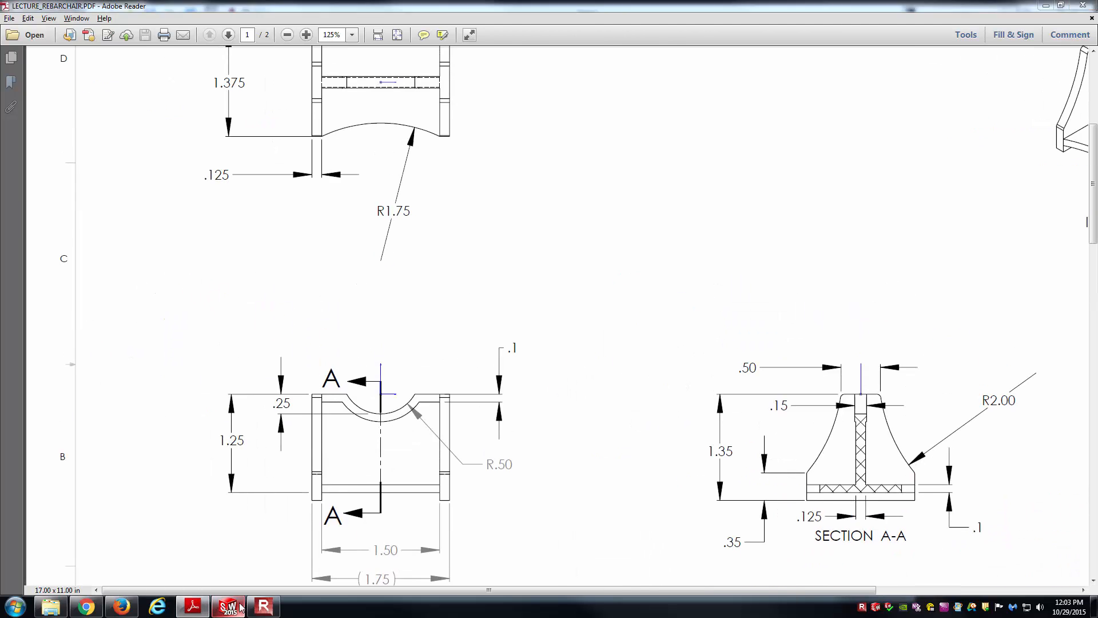
- Start a sketch on the web's narrow bottom face and orient the view normal to it
click(60, 184)
click(41, 166)
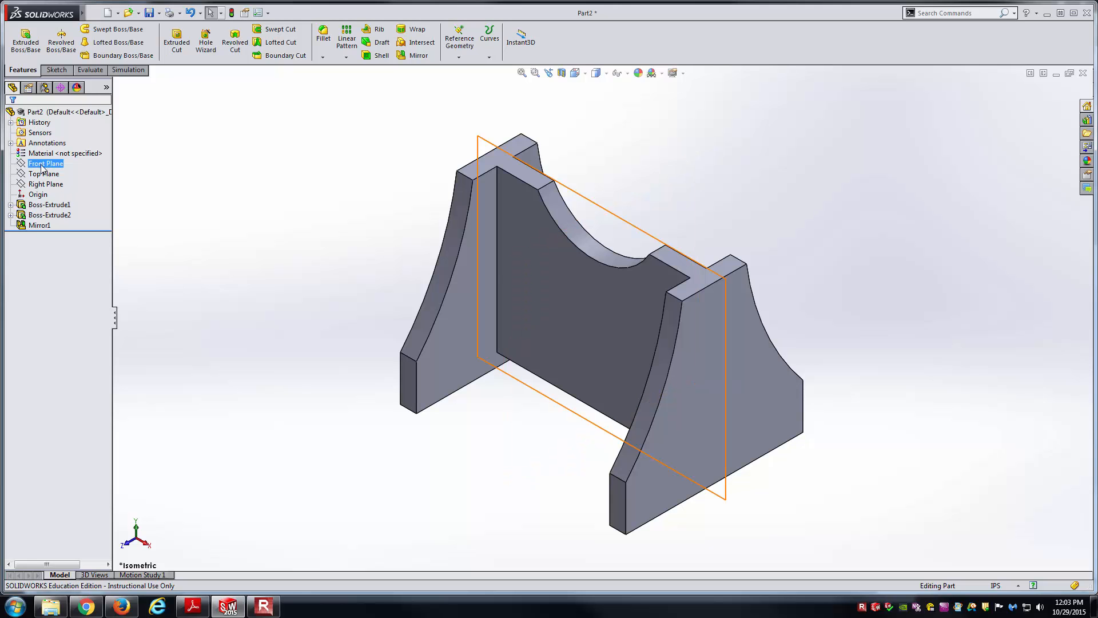
click(324, 302)
middle_drag(444, 464, 673, 396)
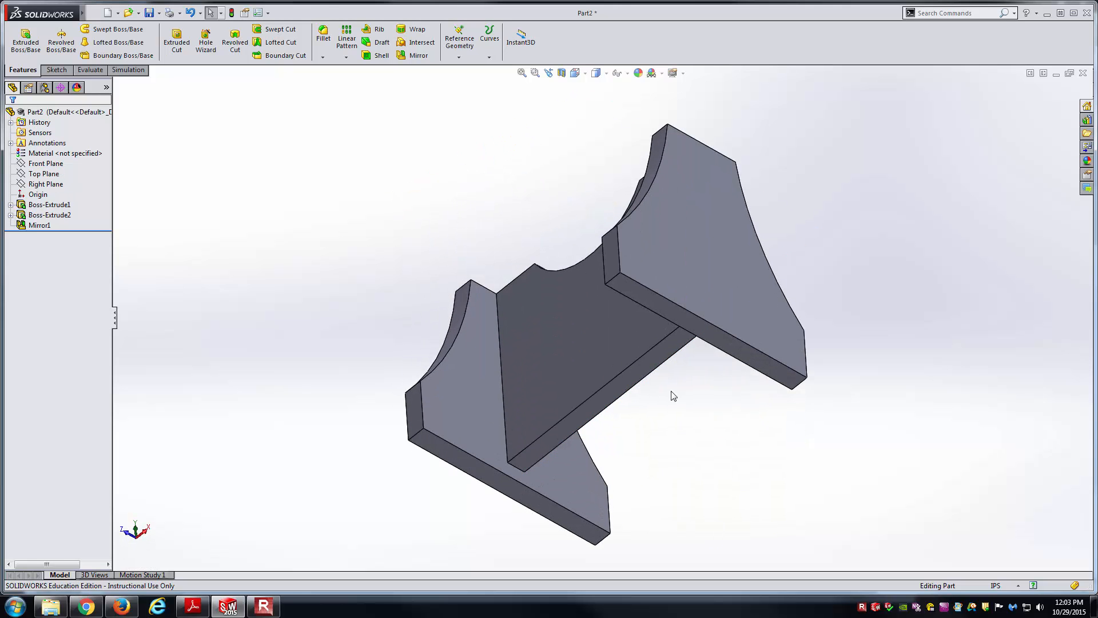
click(654, 365)
click(700, 331)
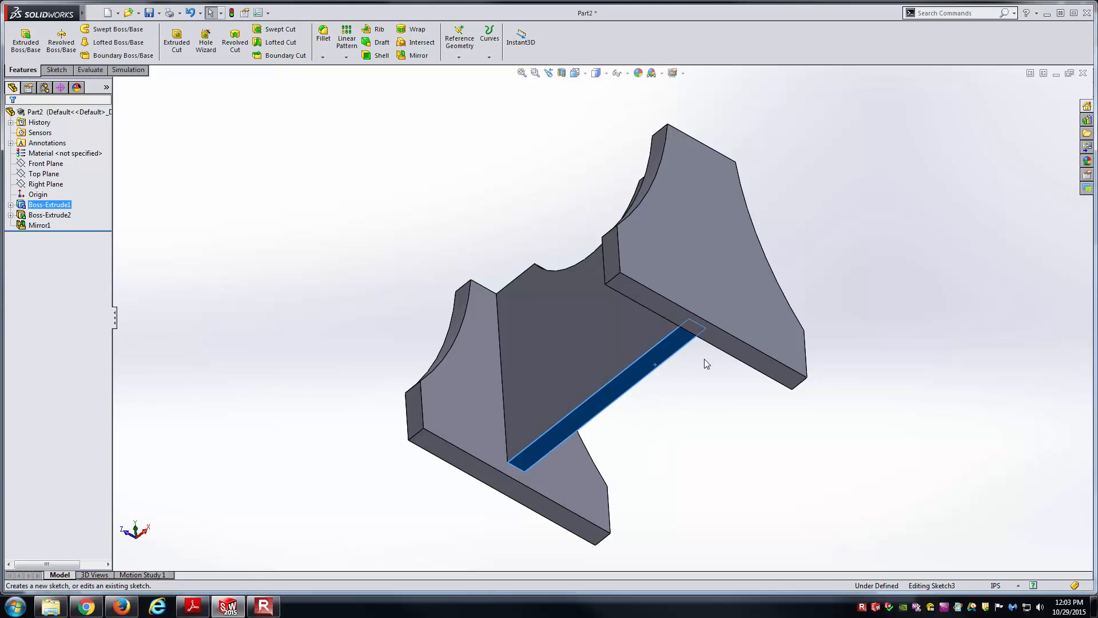
click(576, 72)
click(633, 131)
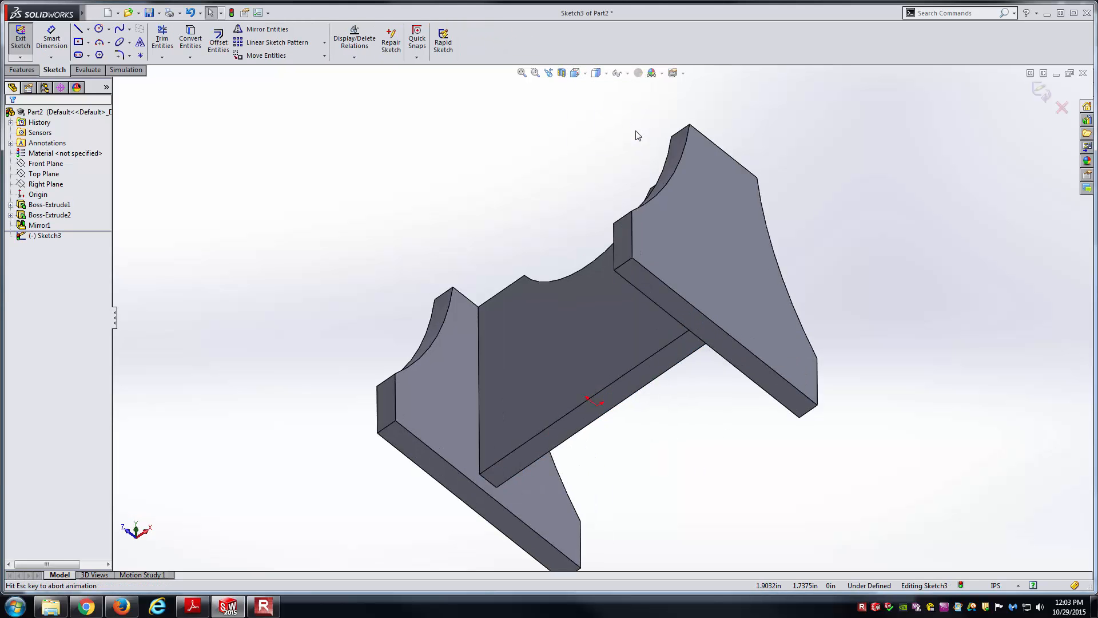
- Convert the two legs' inner bottom edges and the web's long bottom edge between them into sketch lines
click(190, 40)
click(366, 147)
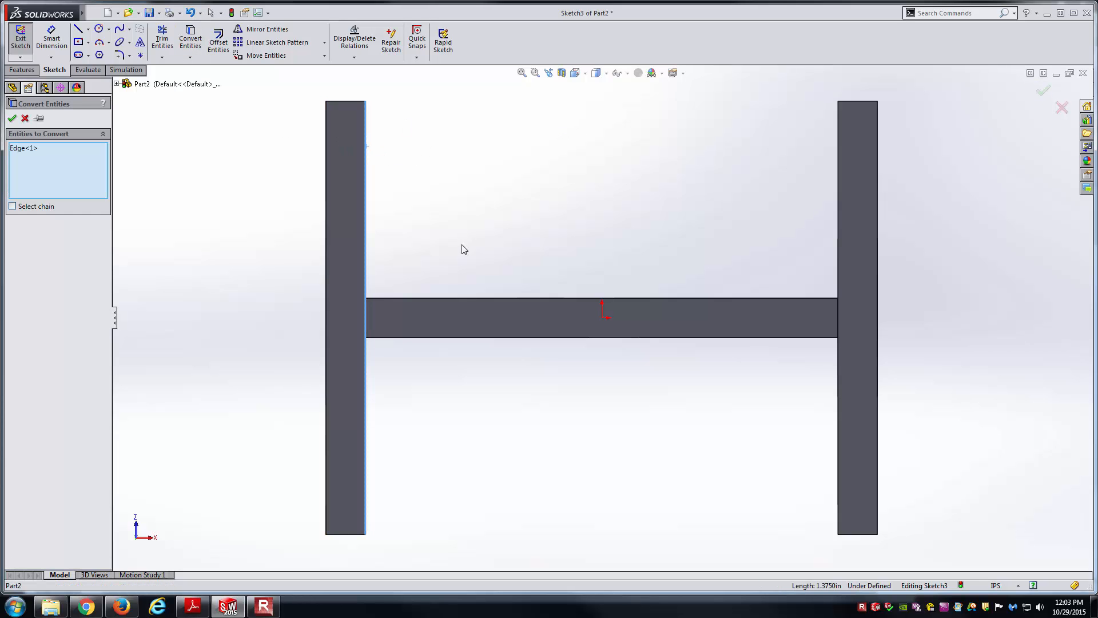
click(462, 297)
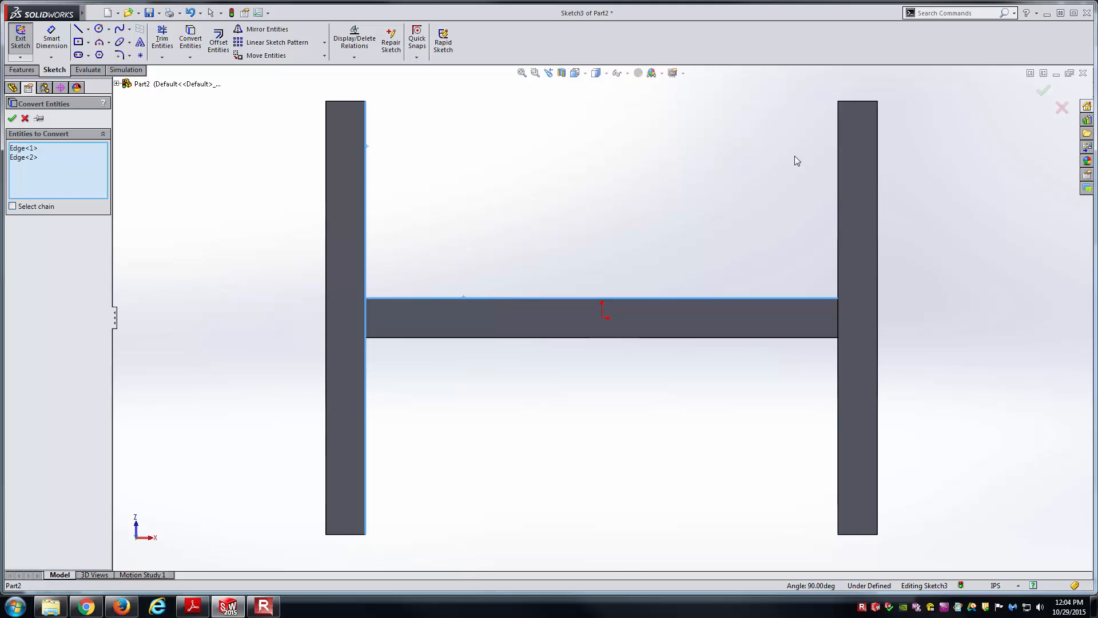
click(838, 133)
key(Return)
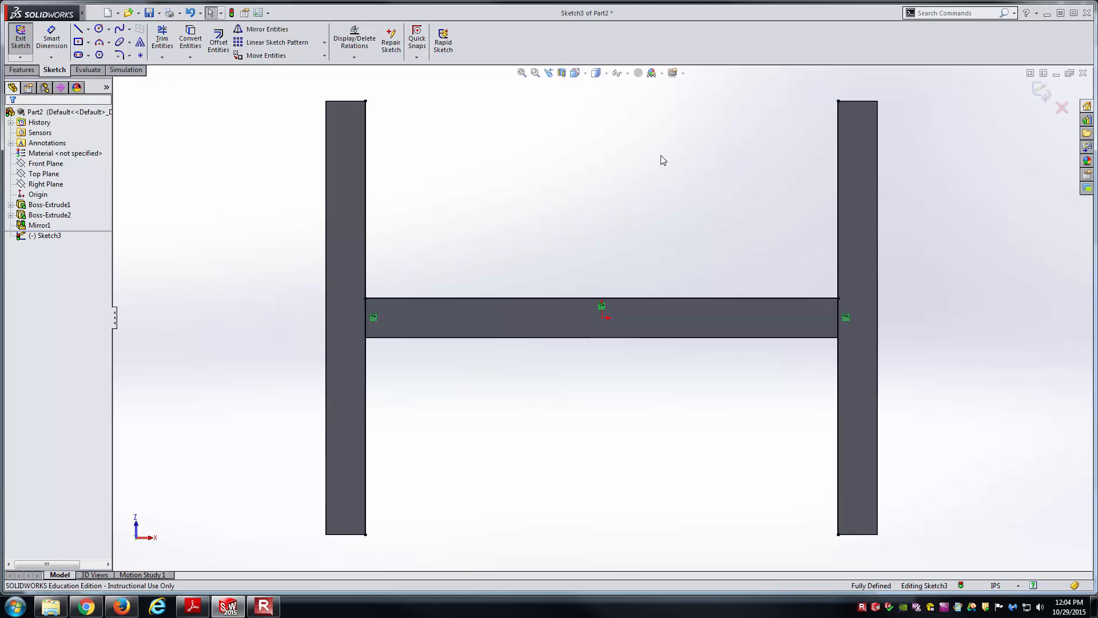
- Trim away the converted leg lines on the far side of the web edge, leaving a three-sided open profile
click(161, 40)
mouse_move(201, 227)
mouse_down()
mouse_move(402, 405)
mouse_move(851, 431)
mouse_move(743, 444)
mouse_up()
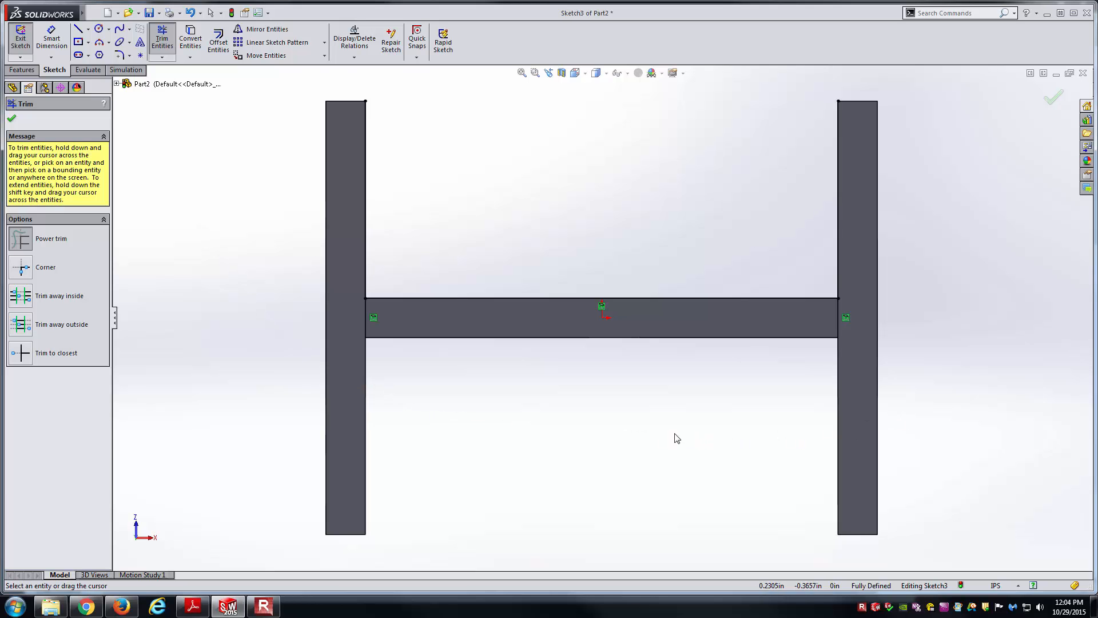
middle_drag(554, 355, 533, 394)
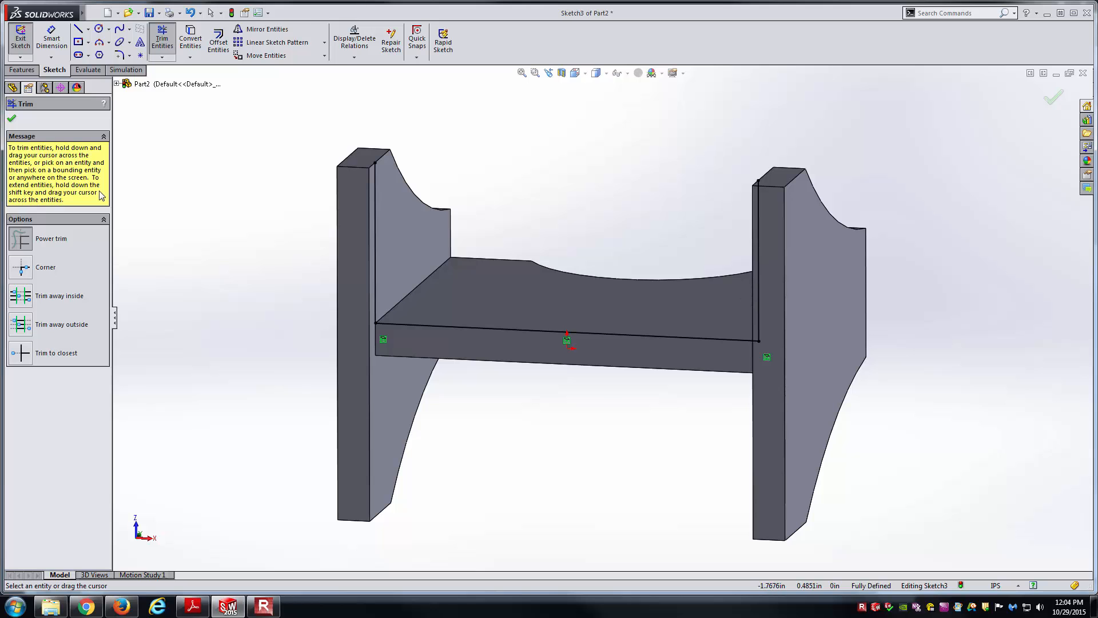
click(12, 120)
click(575, 73)
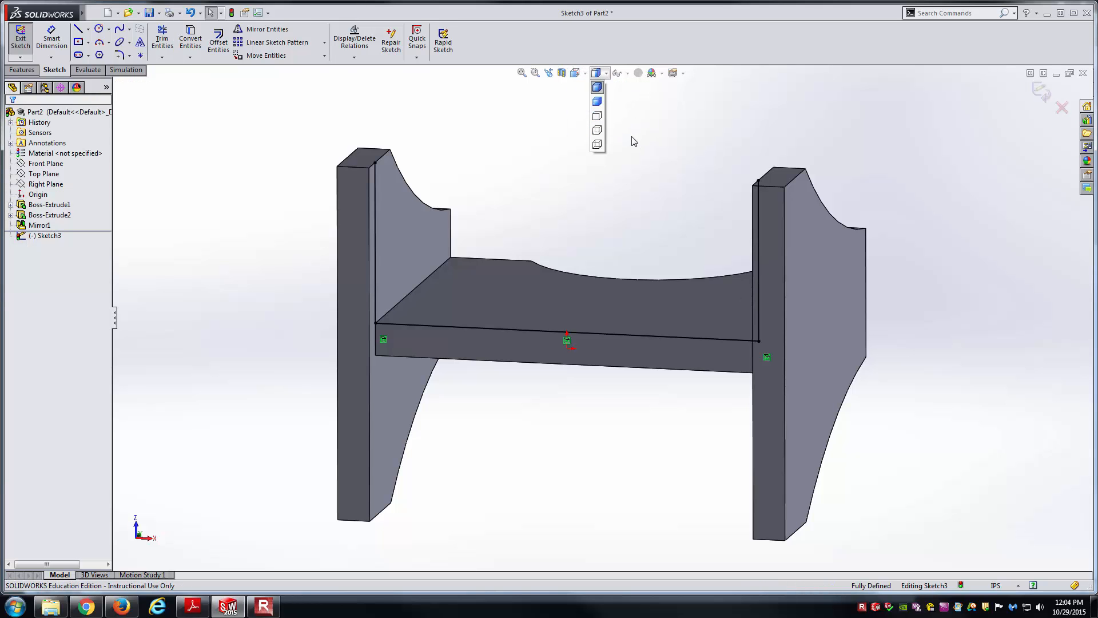
click(633, 129)
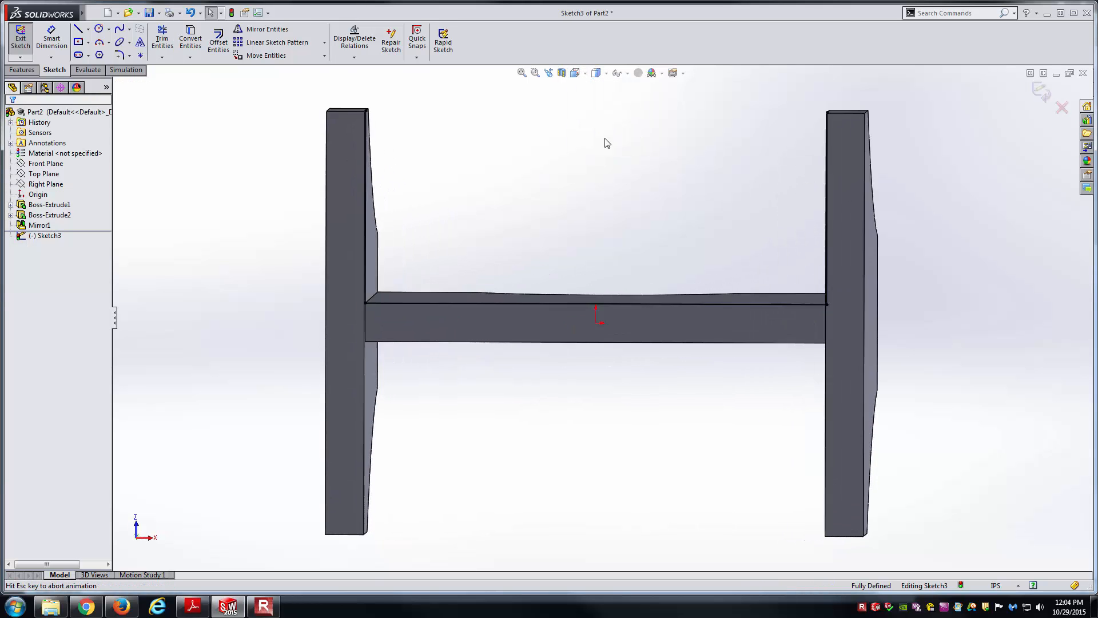
- Close the profile with a three-point arc between the two leg lines' free ends, bowing inward toward the web
click(99, 41)
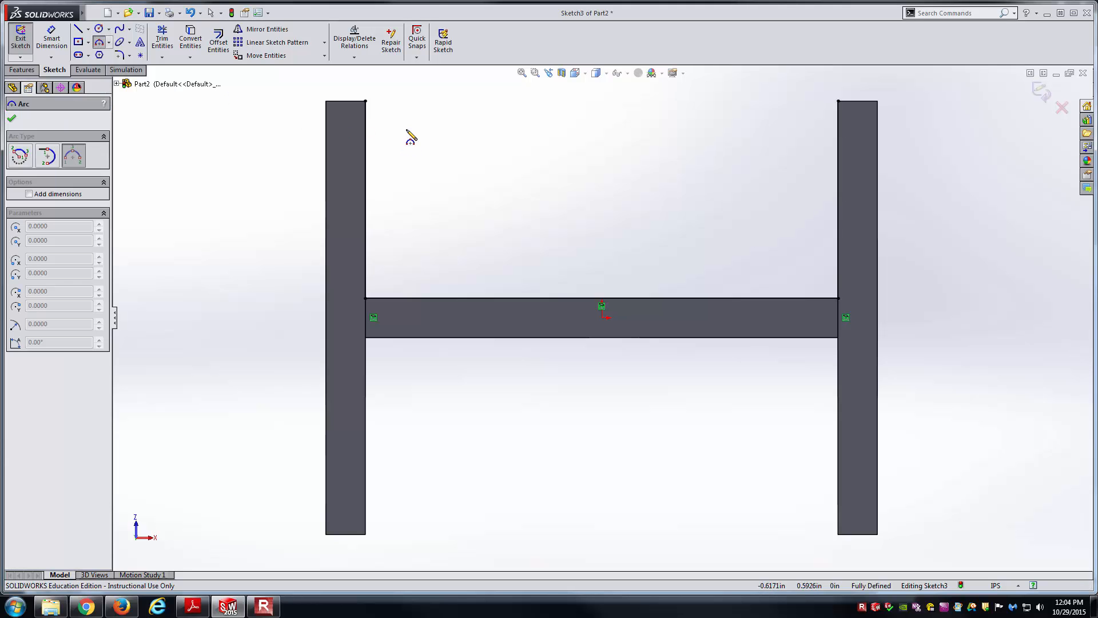
click(365, 101)
click(839, 101)
click(735, 150)
scroll(734, 191, up, 4)
- Check the arc radius in the PDF and dimension the base profile's arc to a radius of 1.75 in
right_click(639, 179)
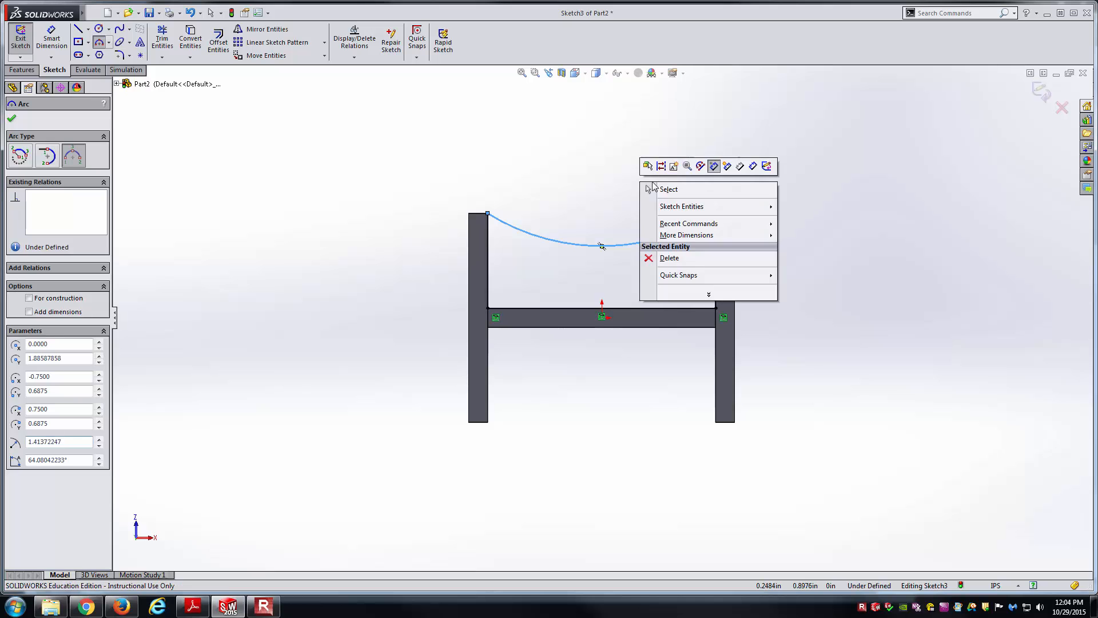
click(655, 192)
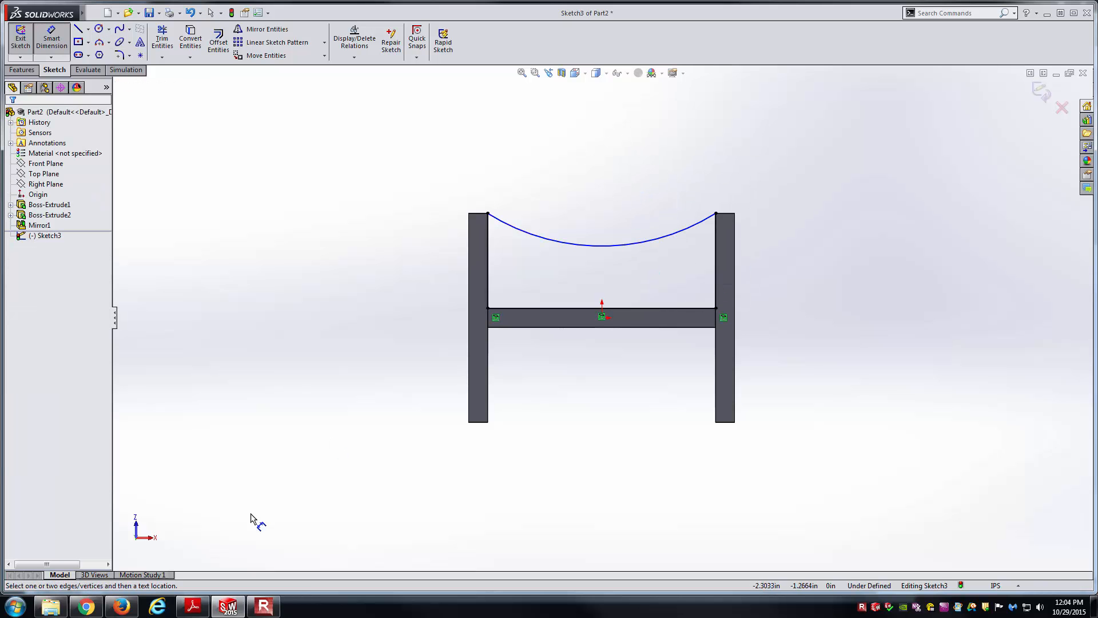
click(193, 605)
click(193, 606)
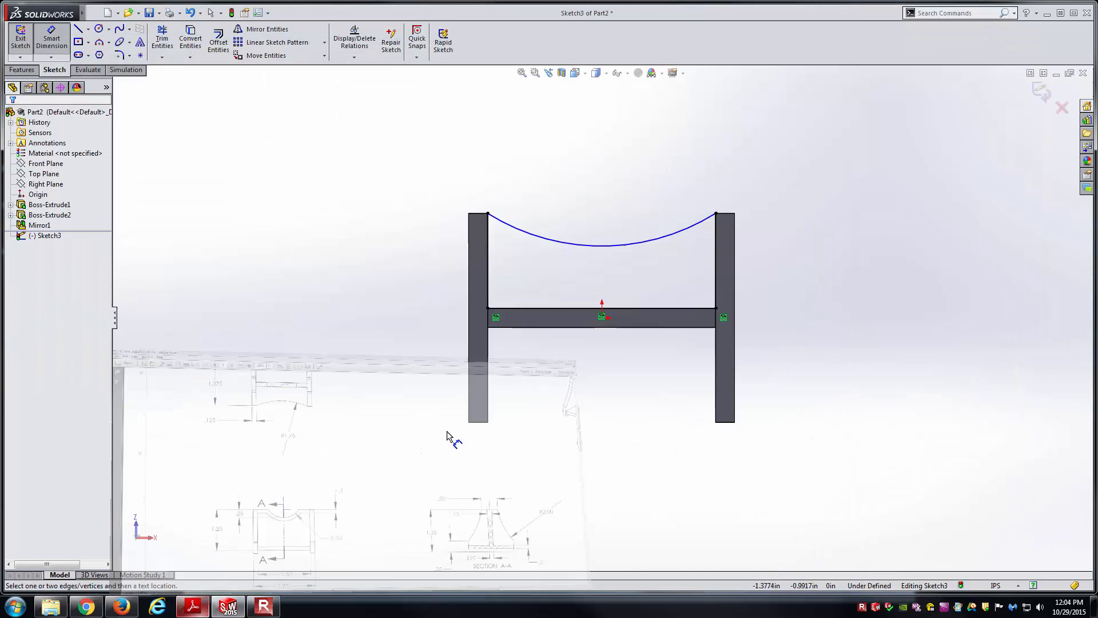
click(645, 240)
click(631, 177)
text(1.75)
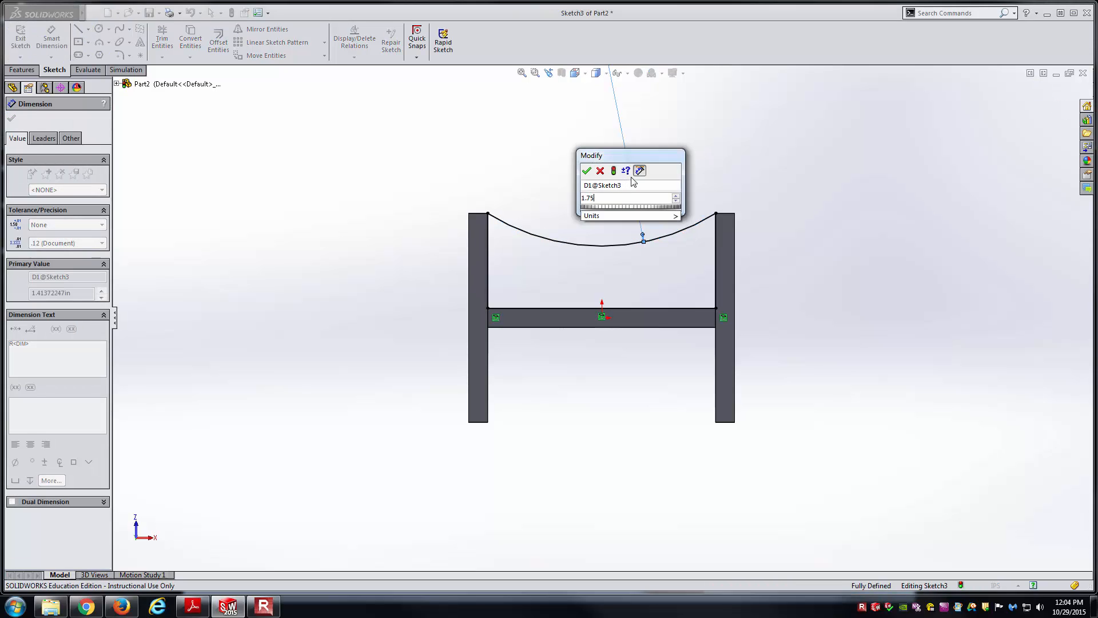
key(Return)
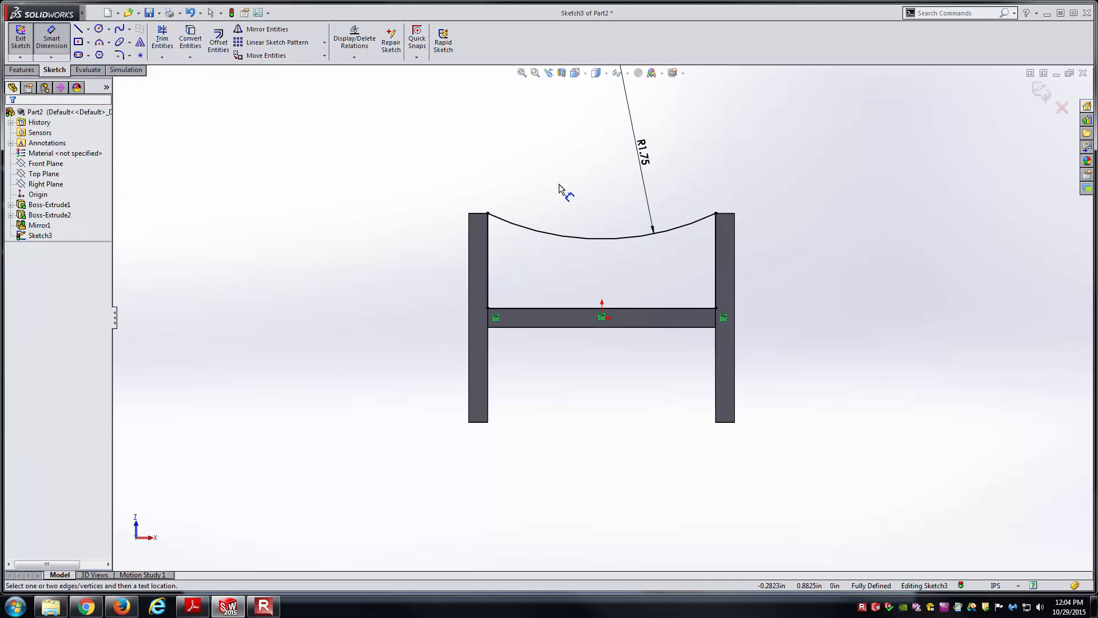
key(Escape)
- Look up the base thickness in the PDF and extrude the closed base profile 0.1 in upward, reversing the default direction
key(ctrl+7)
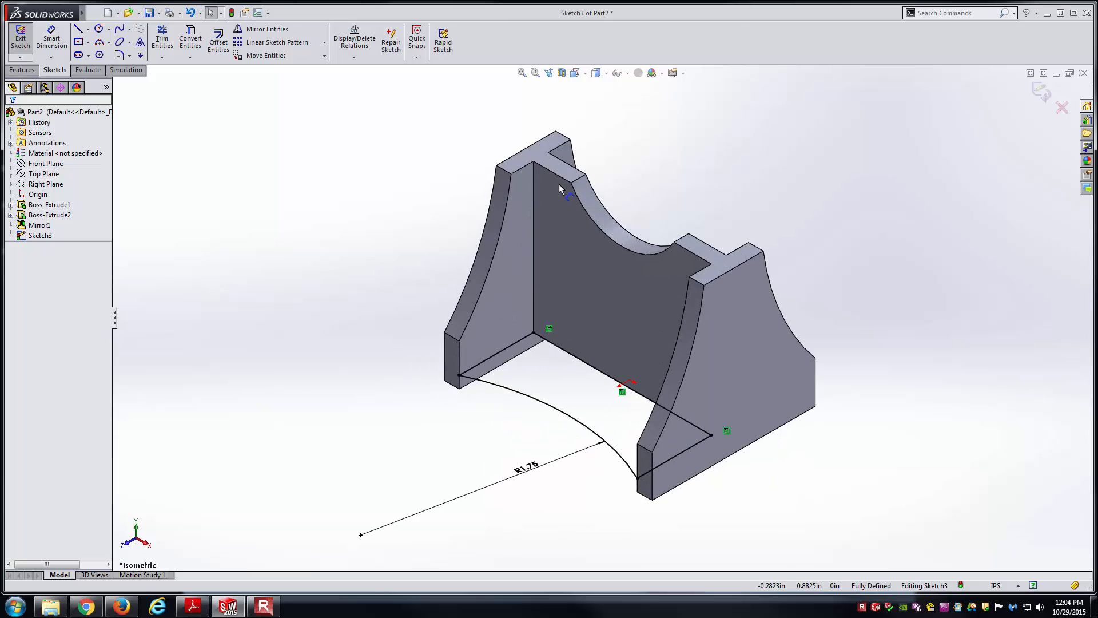
mouse_move(562, 341)
middle_down()
mouse_move(595, 384)
mouse_move(600, 457)
middle_up()
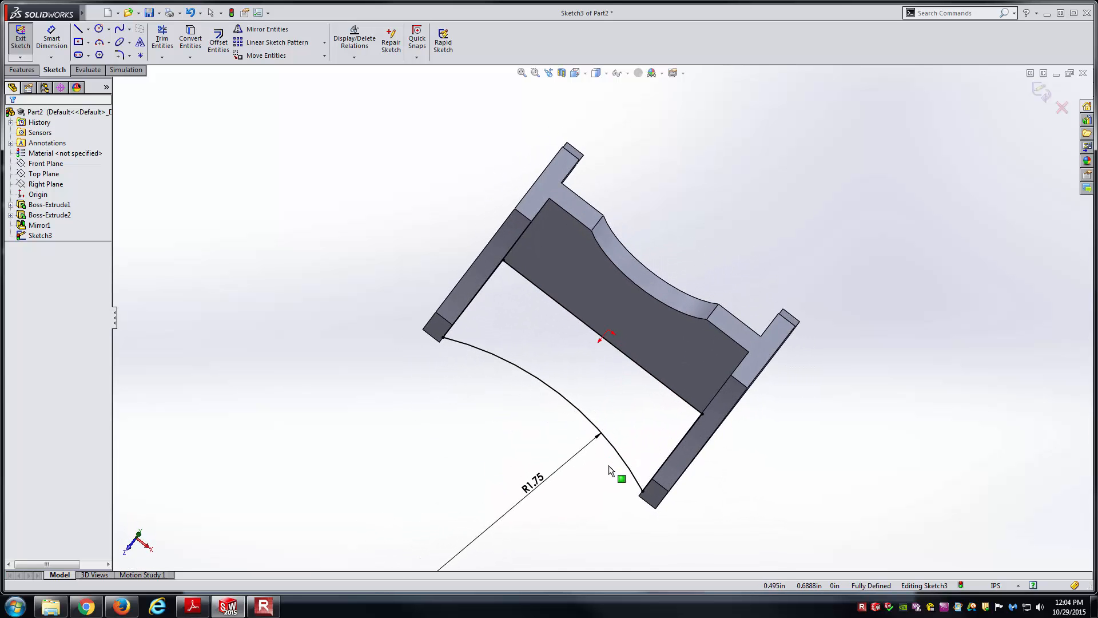
middle_drag(489, 334, 443, 252)
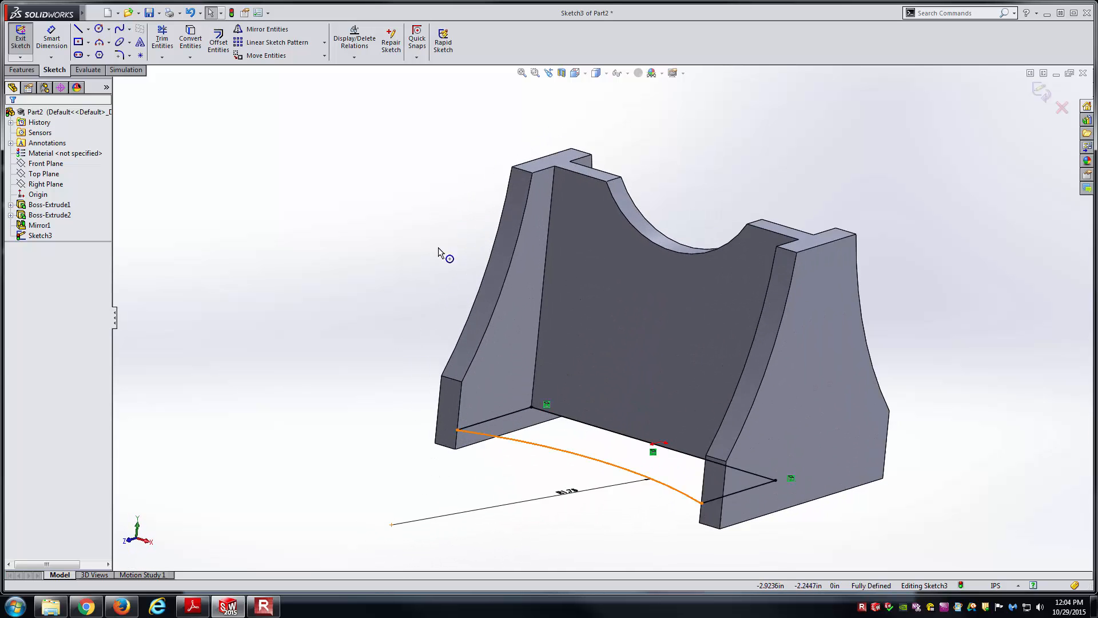
click(200, 607)
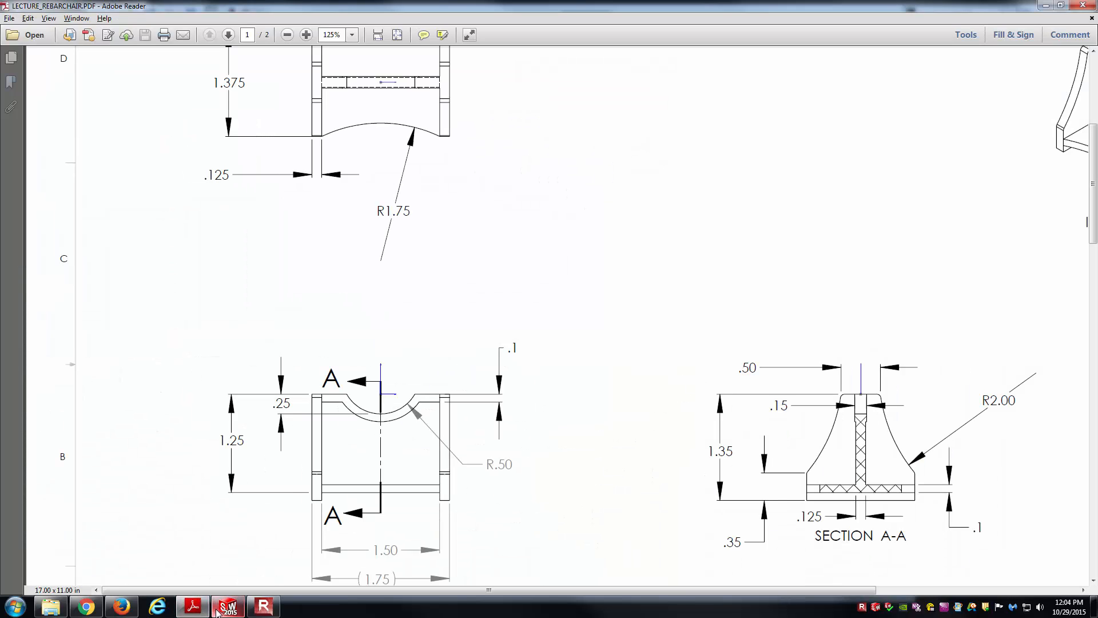
mouse_move(217, 612)
click(228, 546)
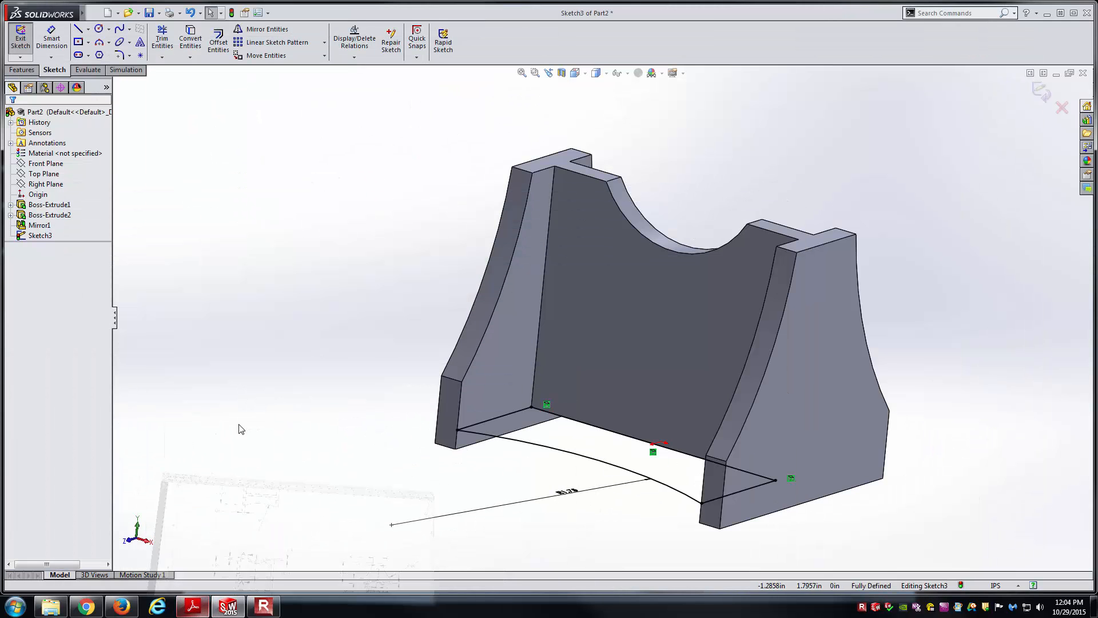
click(22, 69)
click(26, 42)
text(0.1)
key(Return)
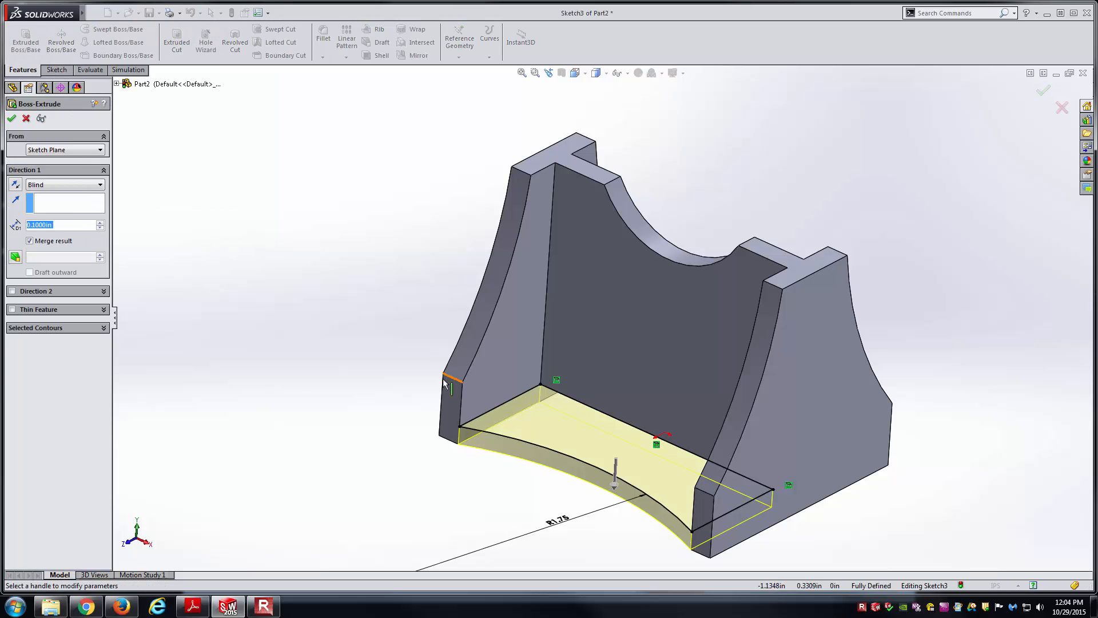
middle_drag(375, 396, 211, 284)
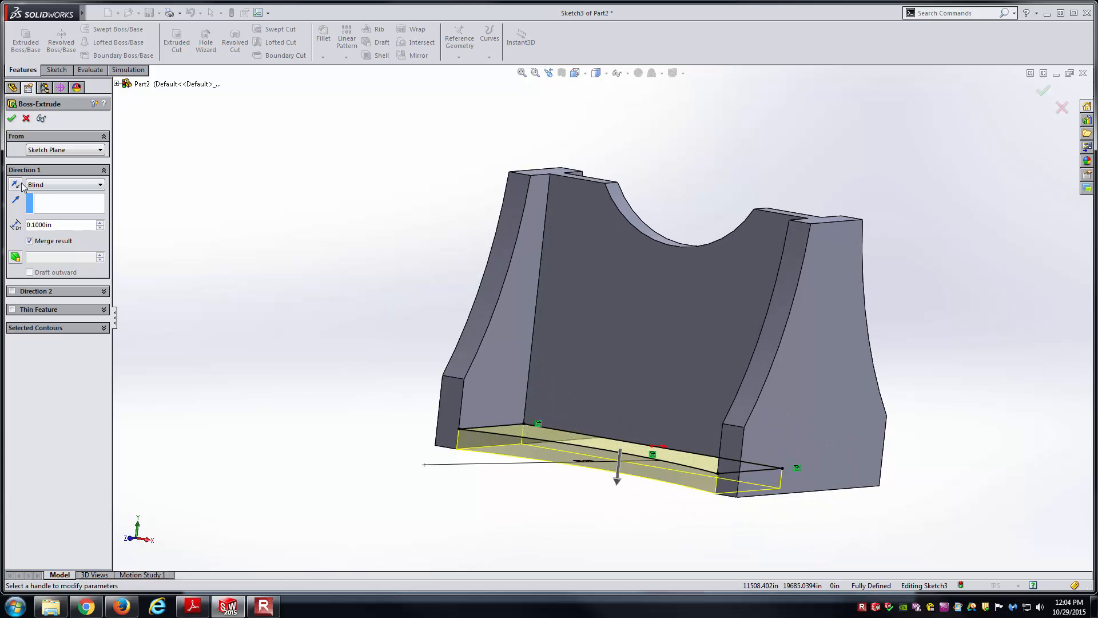
click(16, 184)
middle_drag(297, 223, 333, 263)
key(Return)
- Mirror the extruded base plate about the Front Plane to create the plate on the web's opposite side
click(558, 428)
click(187, 223)
click(53, 184)
click(46, 164)
middle_drag(392, 191, 369, 252)
click(413, 56)
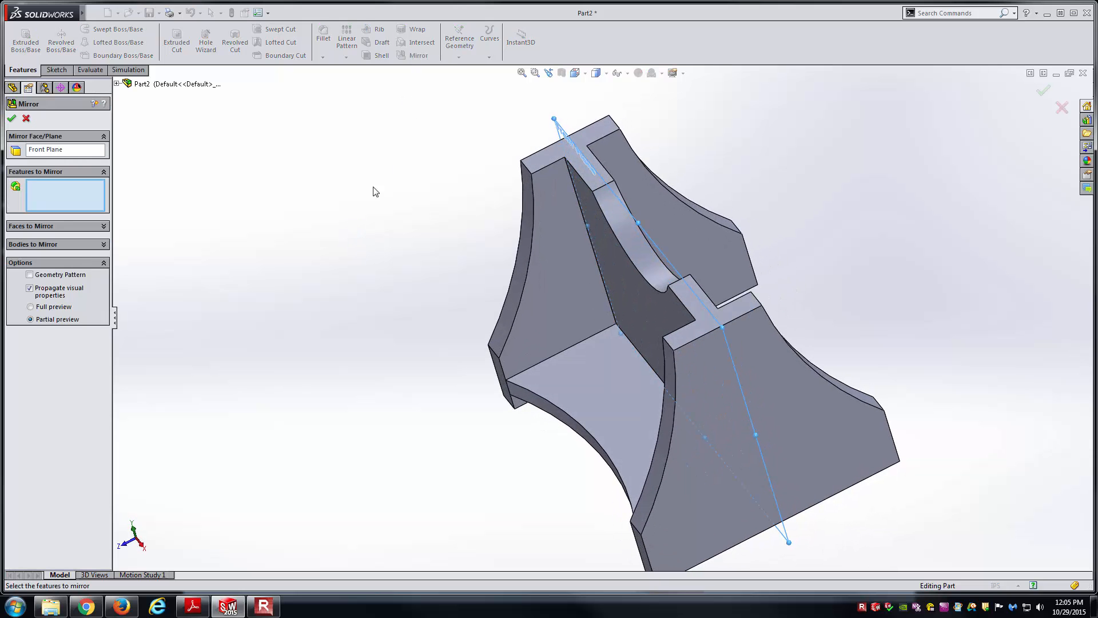
click(623, 418)
middle_drag(536, 408, 523, 431)
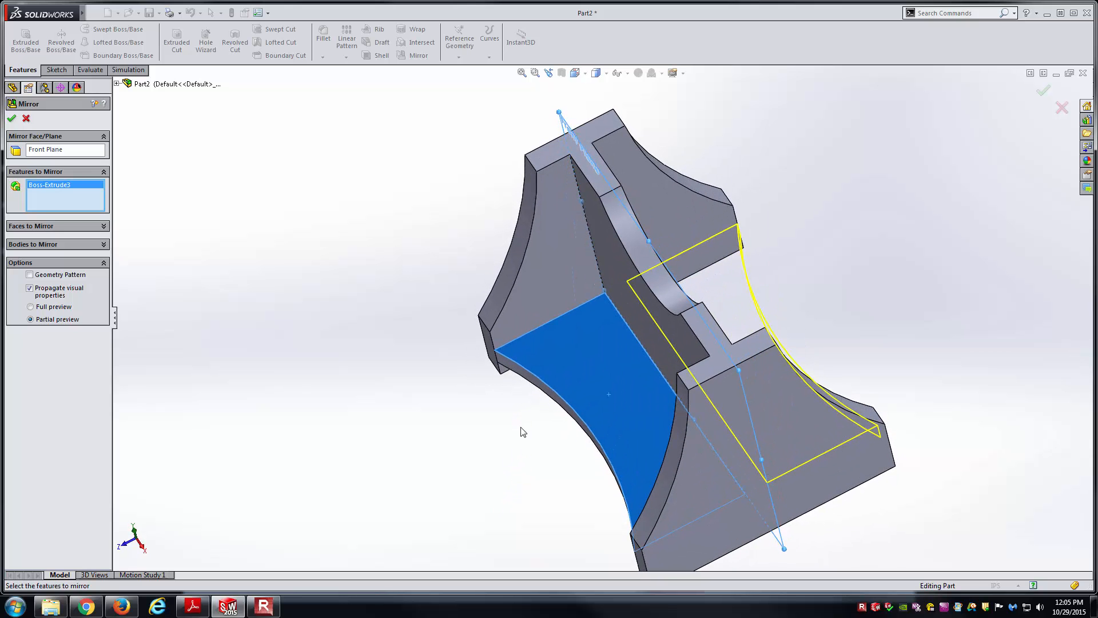
key(Return)
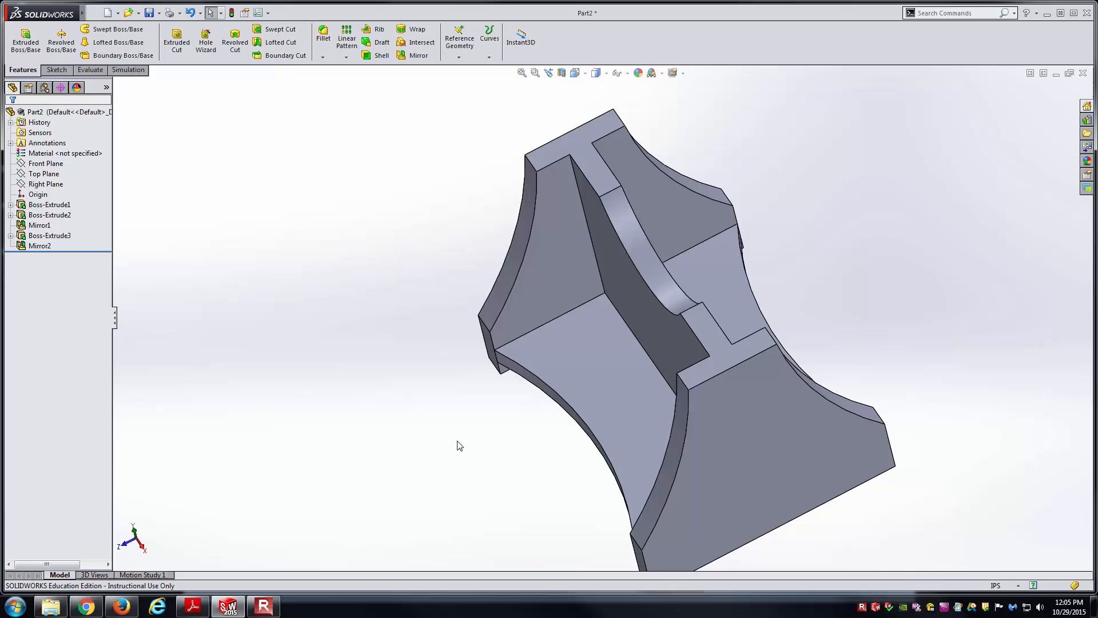
- Inspect the part with both base plates, restore the isometric view, and compare it with the isometric view in the PDF drawing
middle_drag(464, 477, 473, 328)
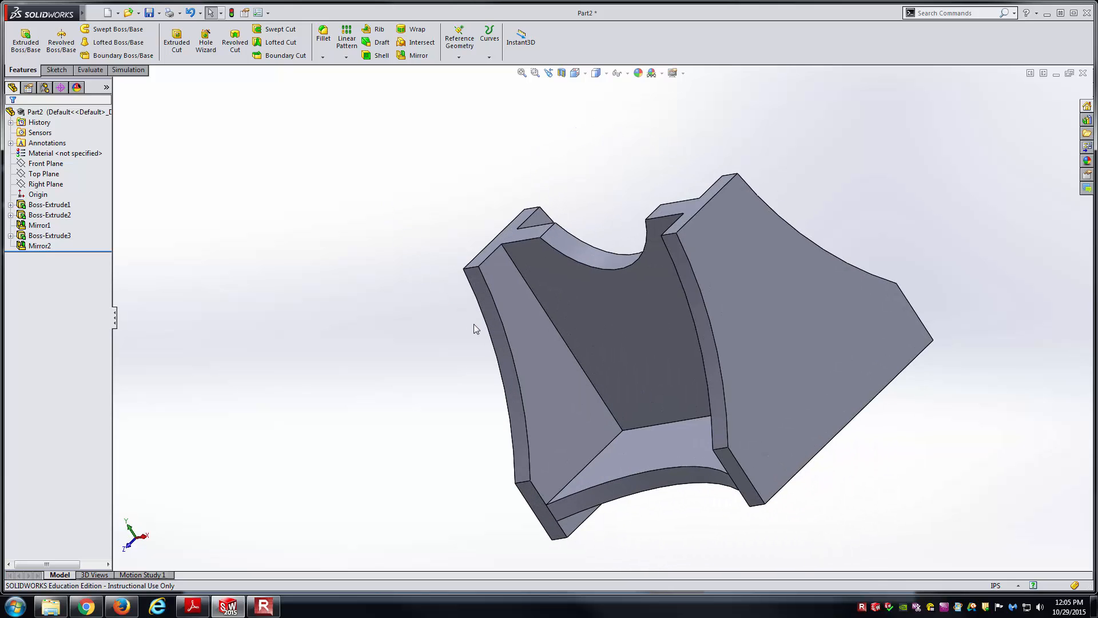
key(ctrl+1)
key(ctrl+7)
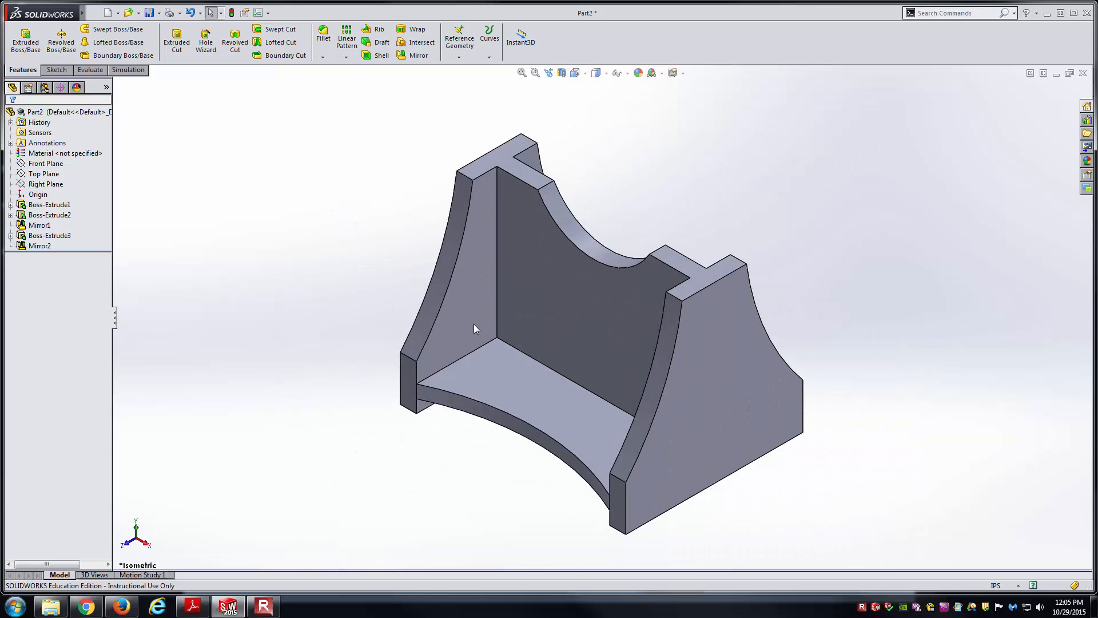
click(198, 607)
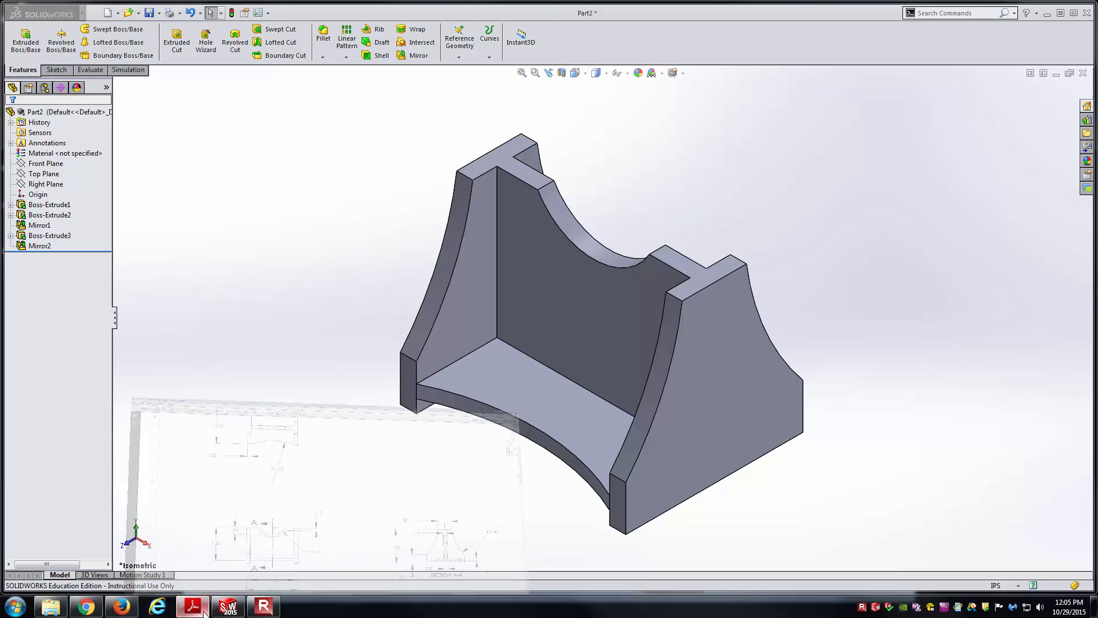
drag(646, 327, 369, 441)
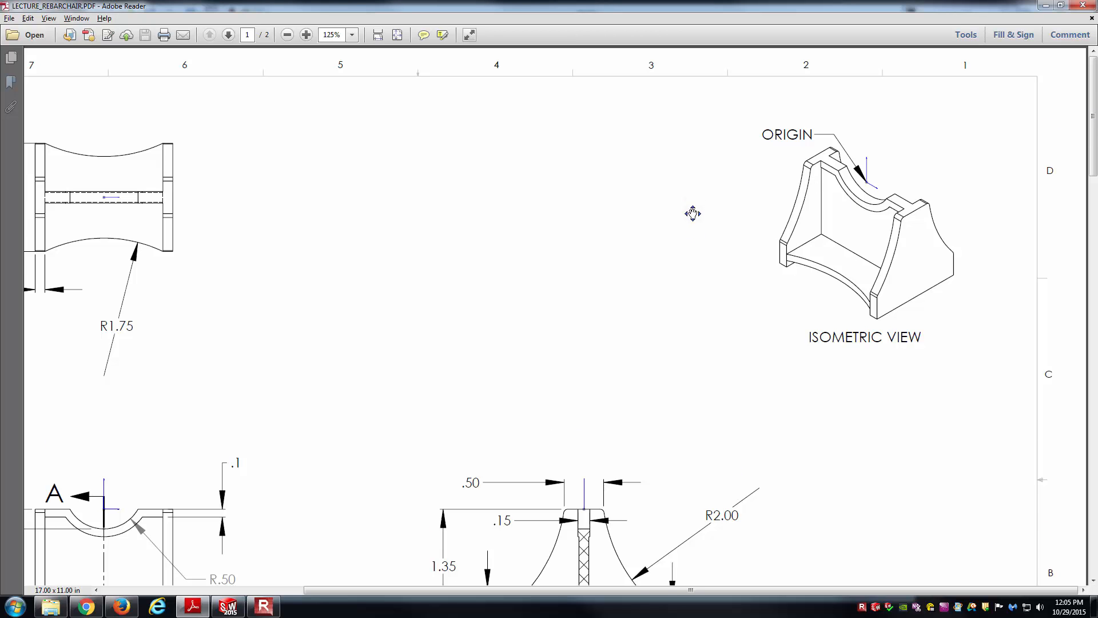
- Examine the section, front and isometric views in the PDF drawing for the dimensions of the rim along the web's top edge
scroll(693, 213, down, 5)
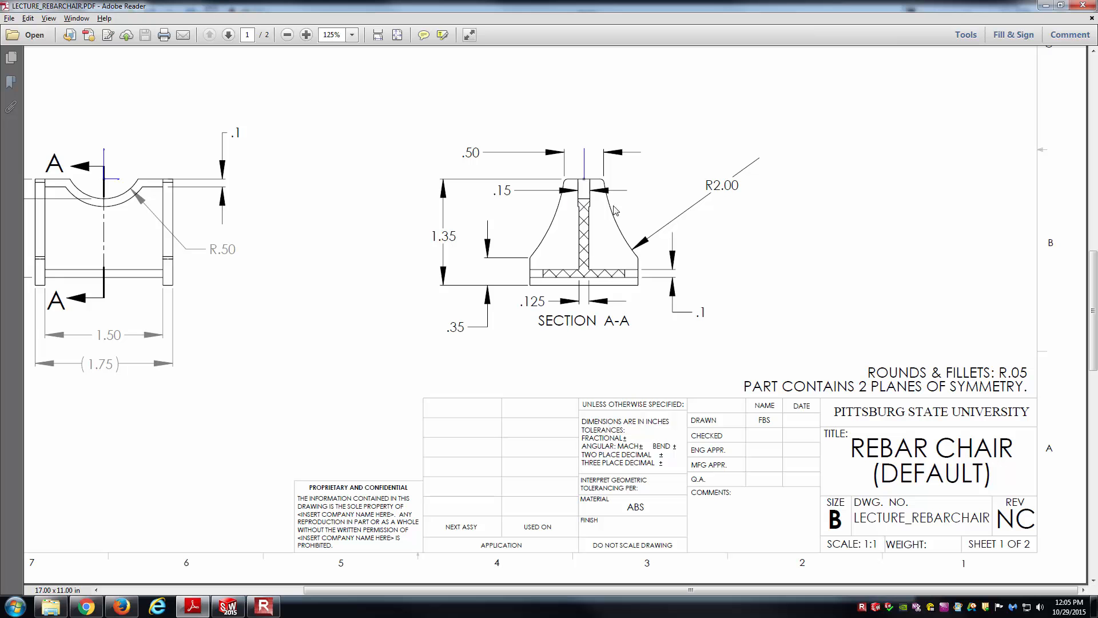
scroll(635, 217, up, 3)
scroll(635, 218, left, 1)
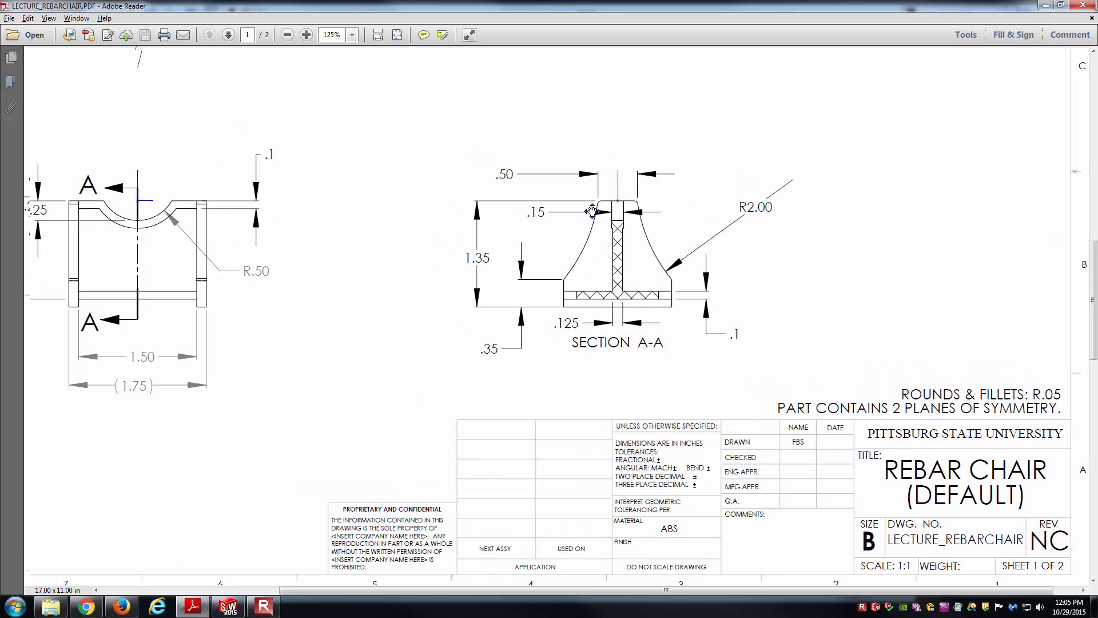
scroll(662, 238, left, 5)
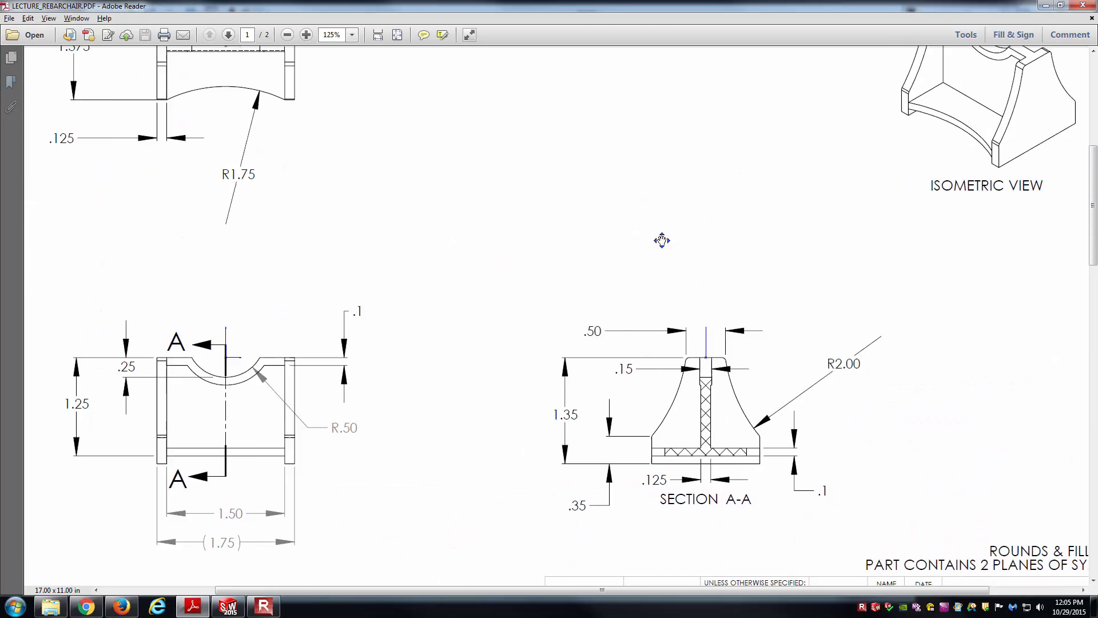
scroll(887, 301, up, 3)
scroll(887, 301, right, 6)
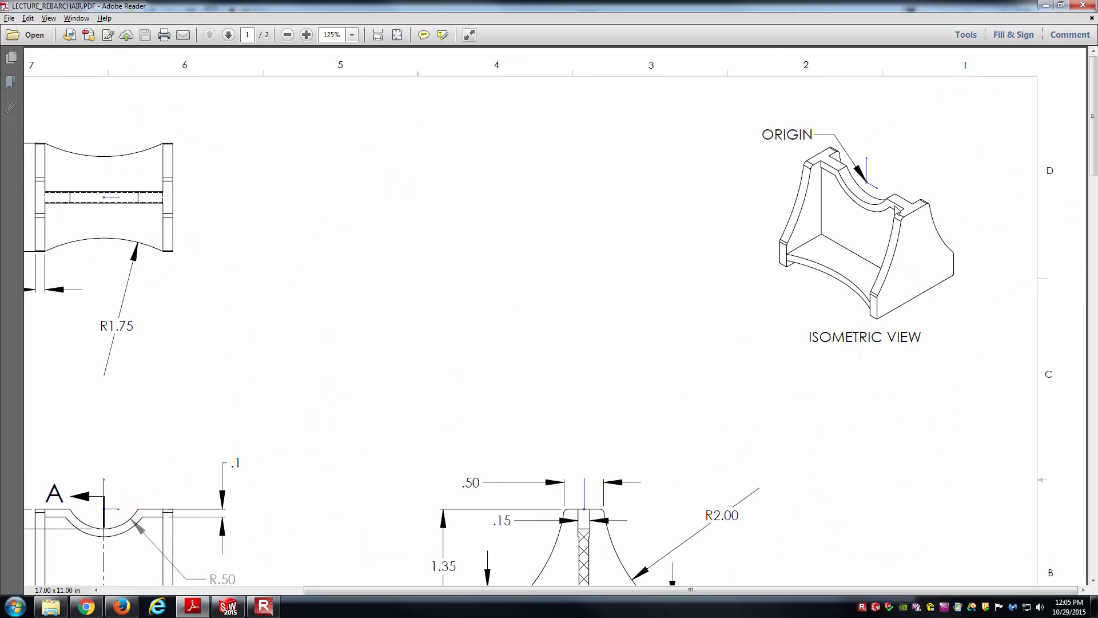
scroll(715, 297, left, 6)
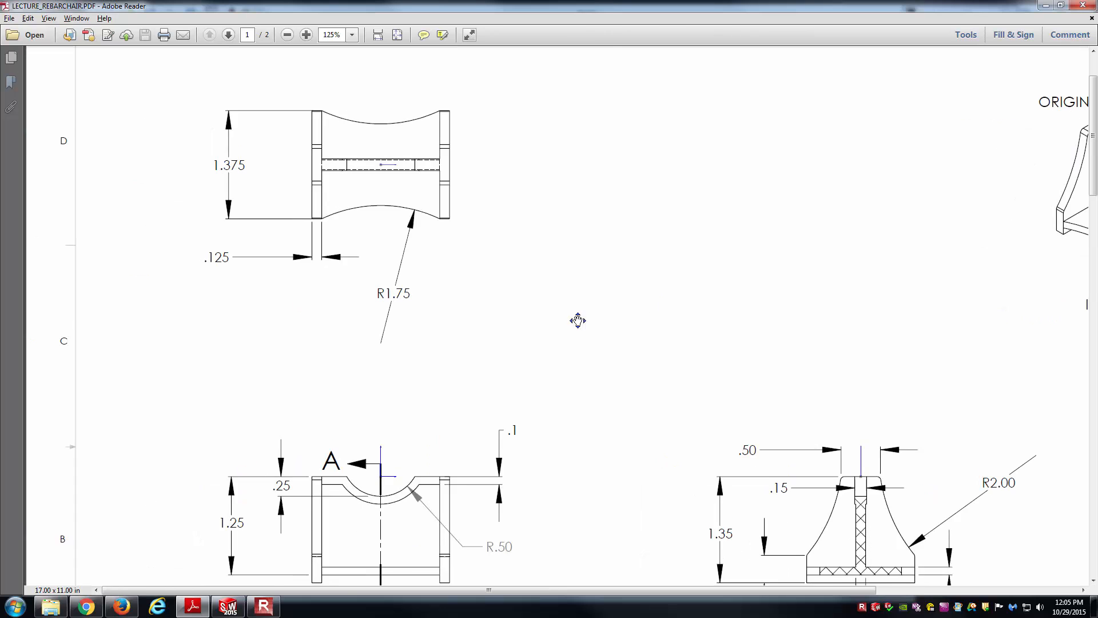
scroll(578, 319, down, 3)
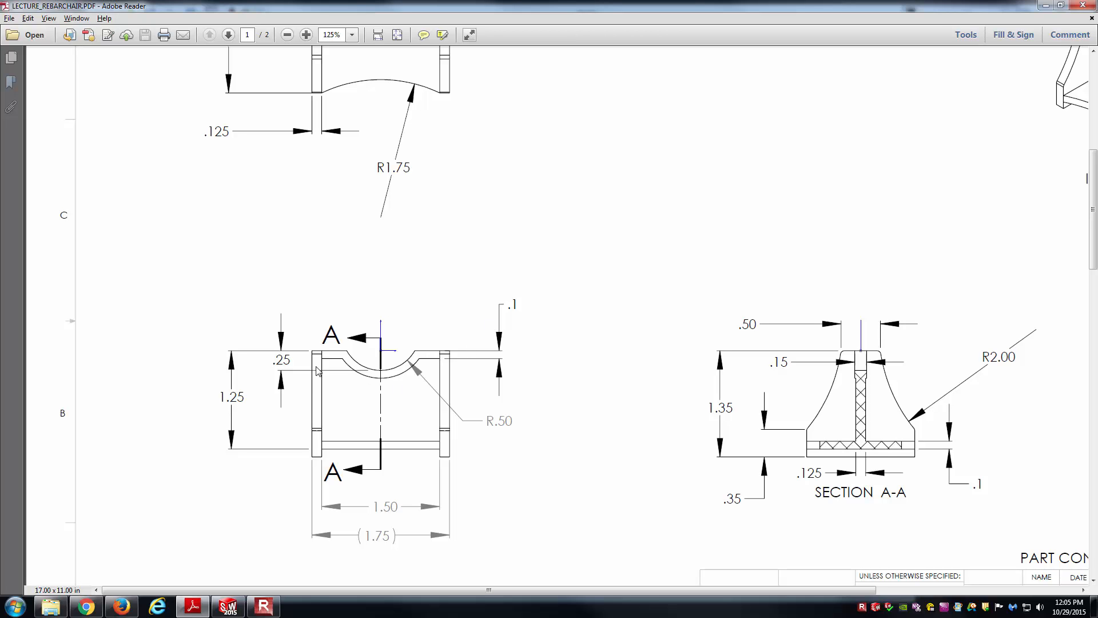
- Switch to SOLIDWORKS, start a sketch on the Front Plane, and convert the web's two straight top edges and the arc between them
click(227, 606)
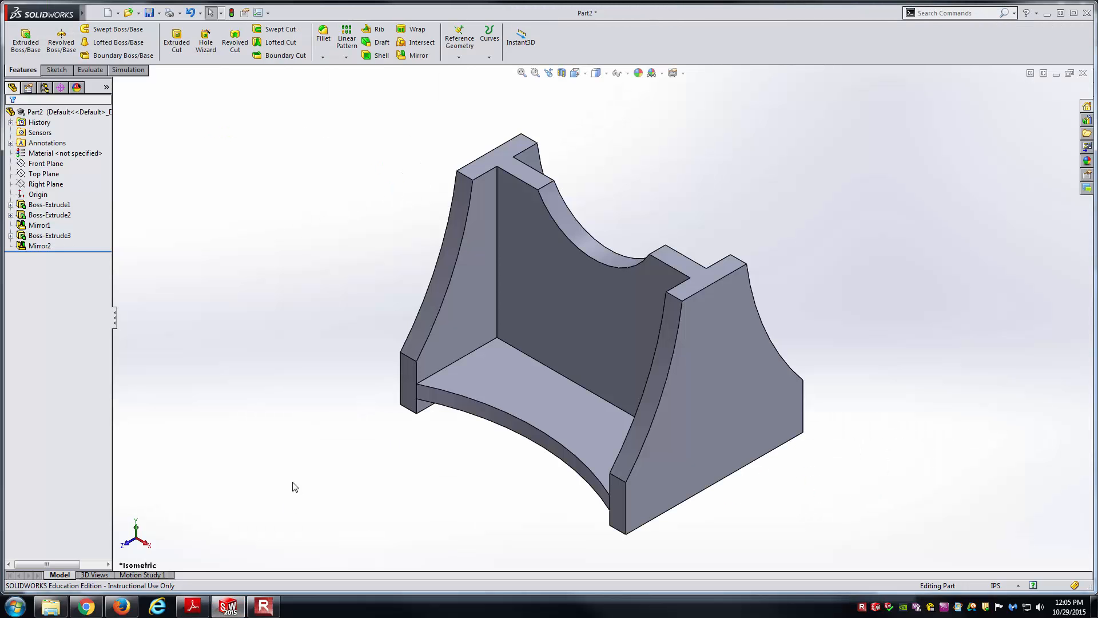
click(41, 165)
click(47, 146)
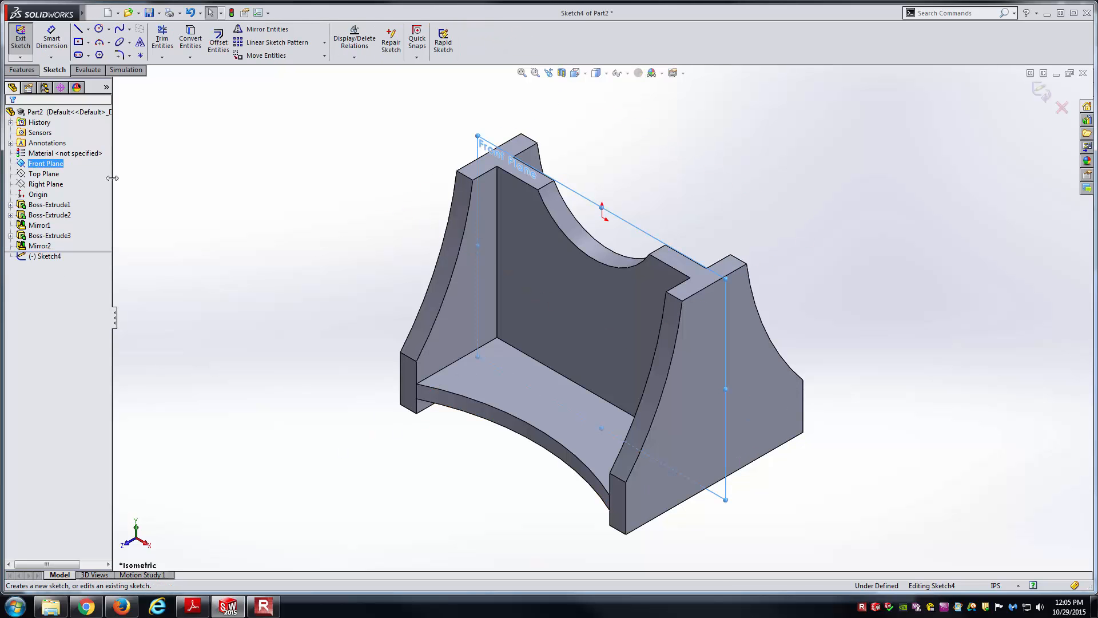
click(586, 73)
click(617, 114)
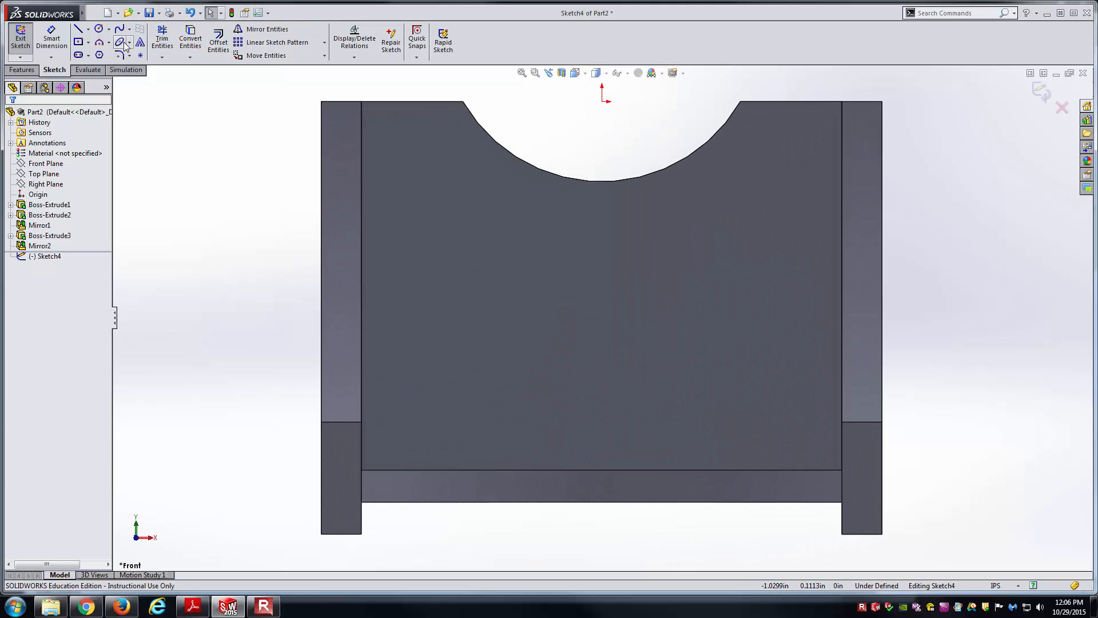
click(192, 40)
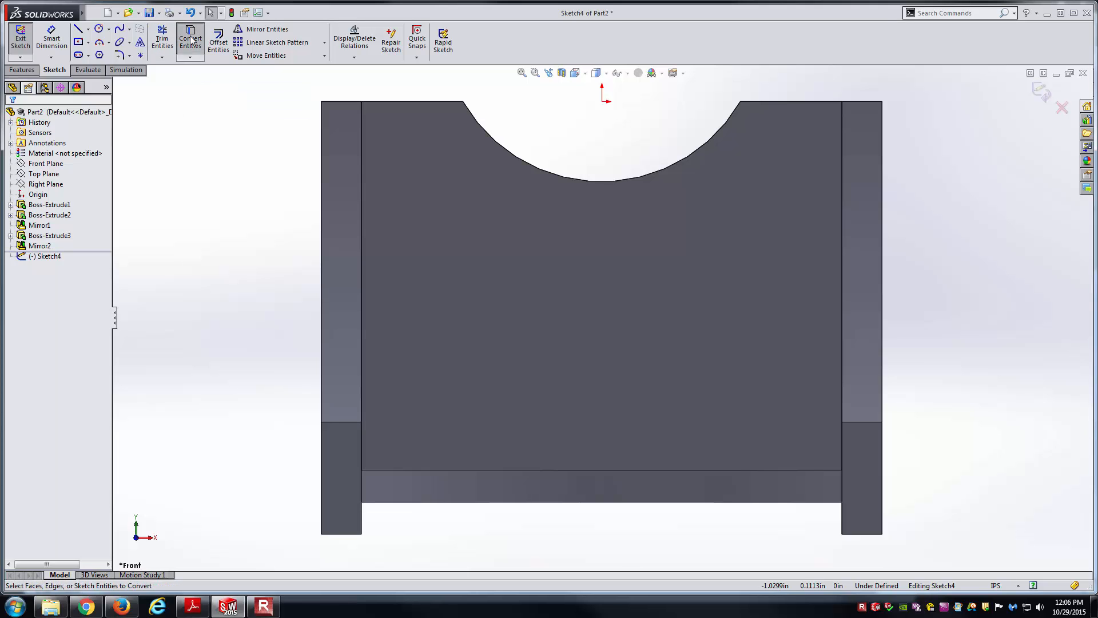
click(428, 101)
click(484, 127)
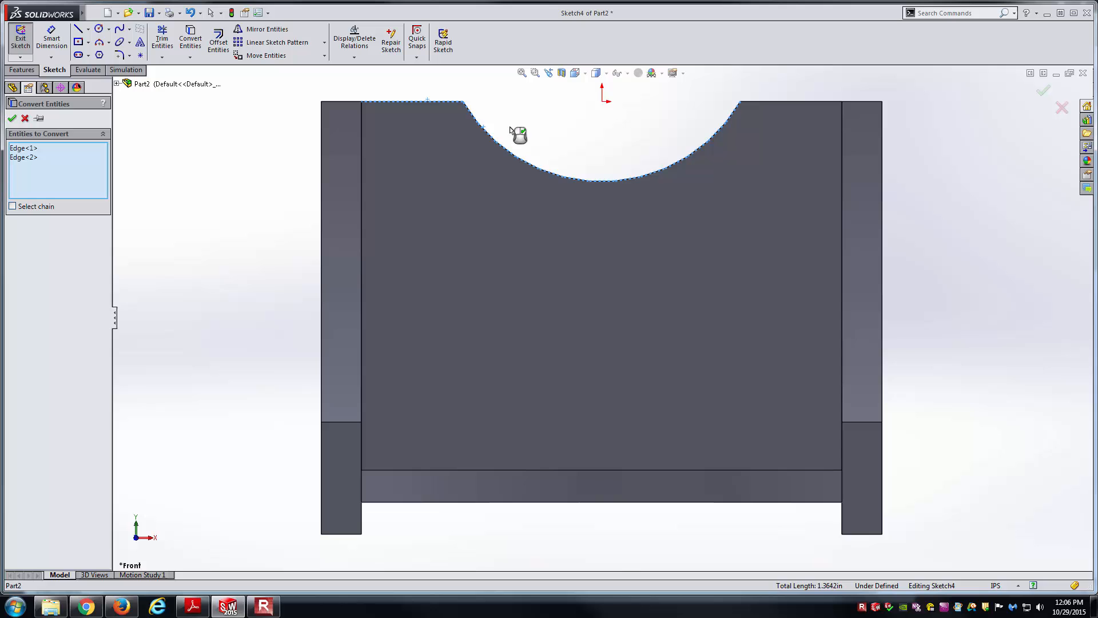
click(743, 101)
key(Return)
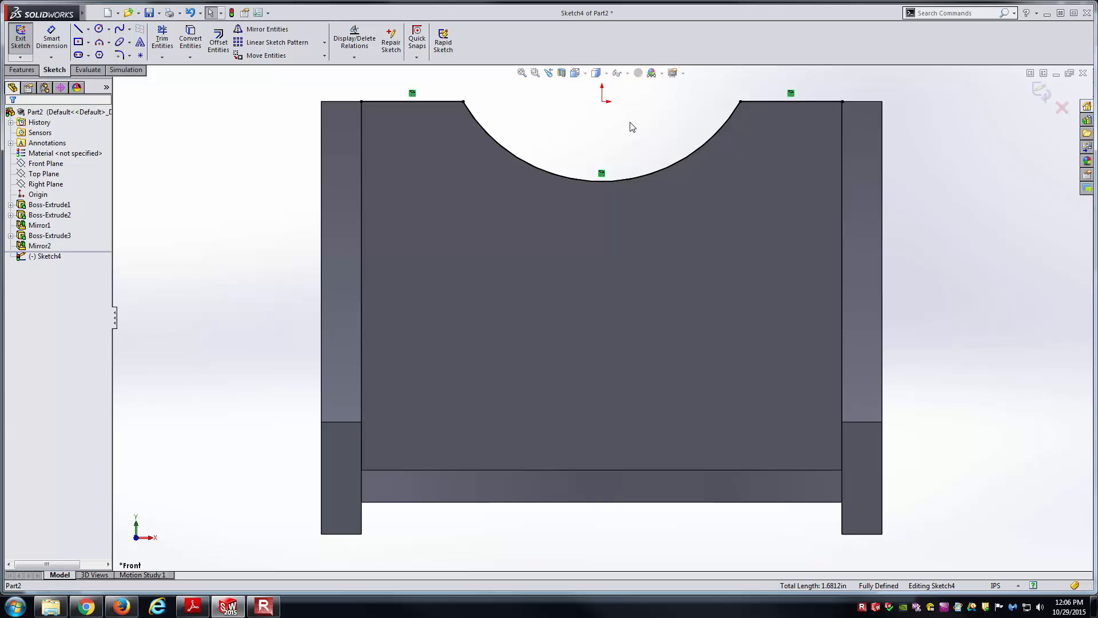
- Offset the converted edge chain 0.1 in, reversed into the web, checking the distance against the PDF drawing
click(219, 40)
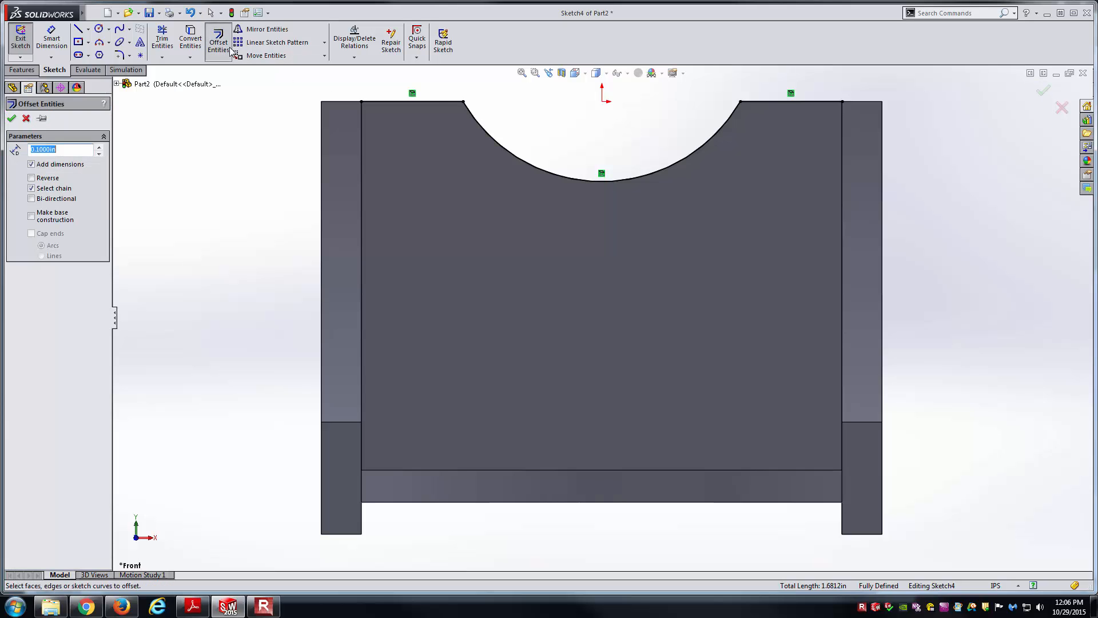
click(432, 102)
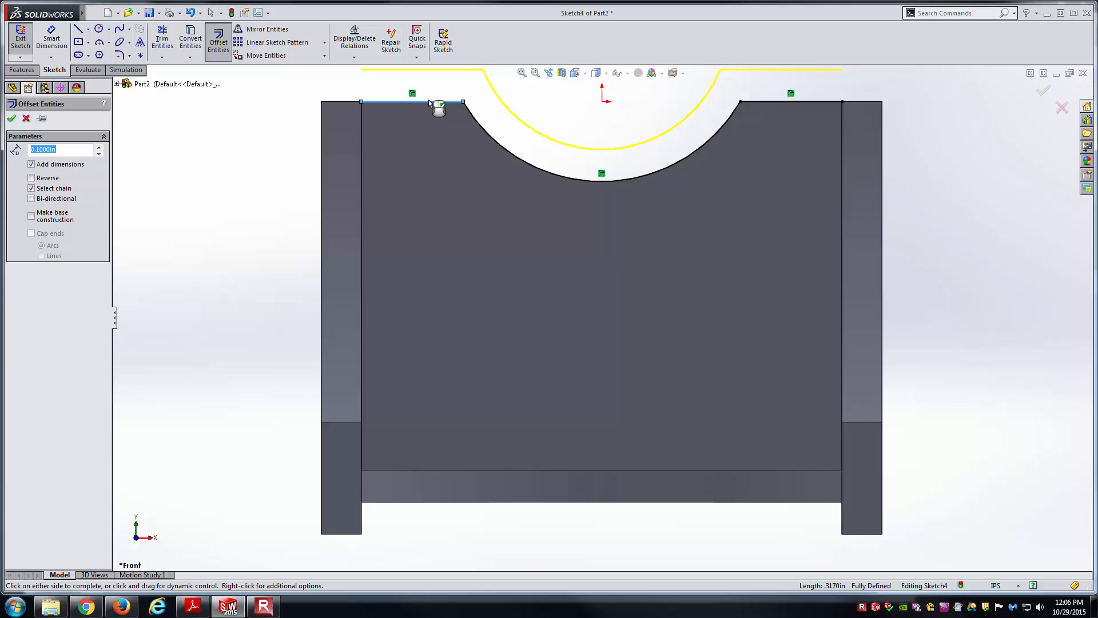
scroll(534, 137, up, 2)
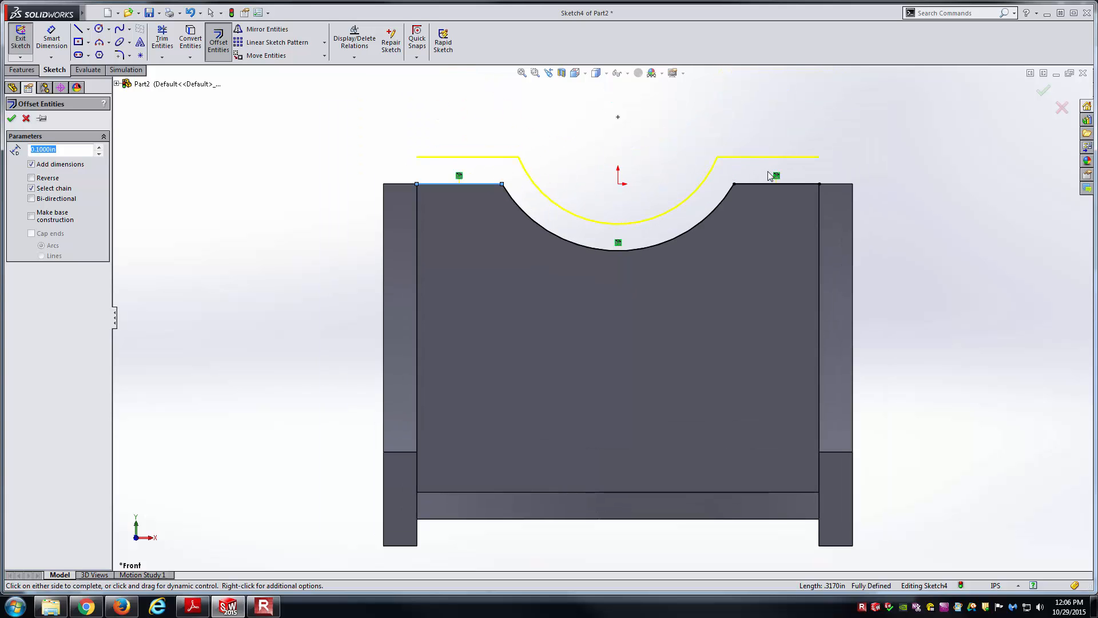
click(32, 178)
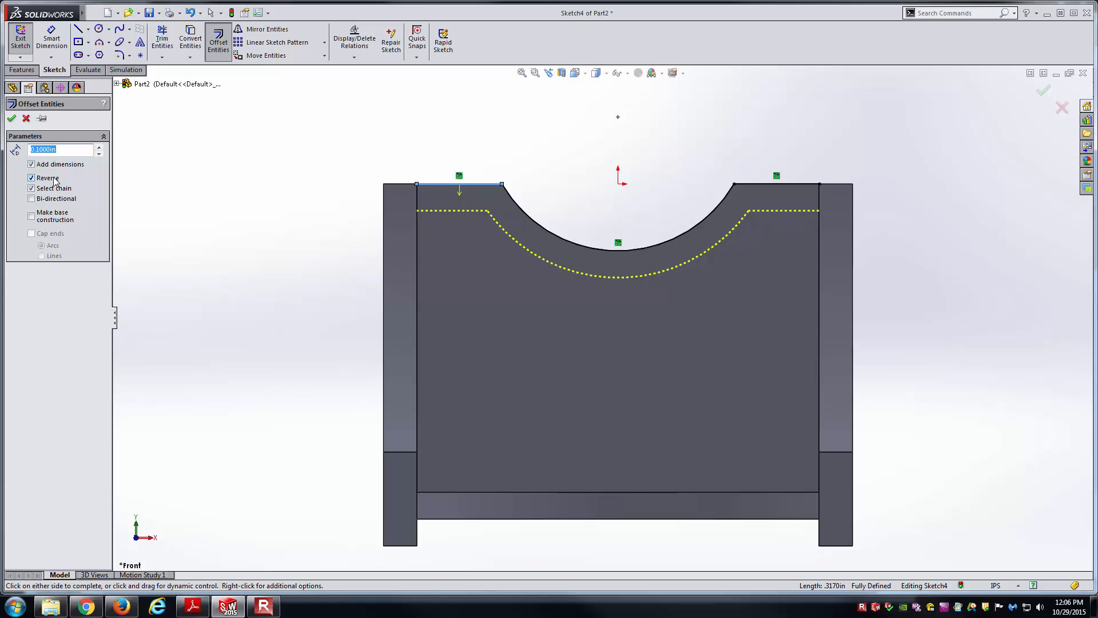
click(203, 611)
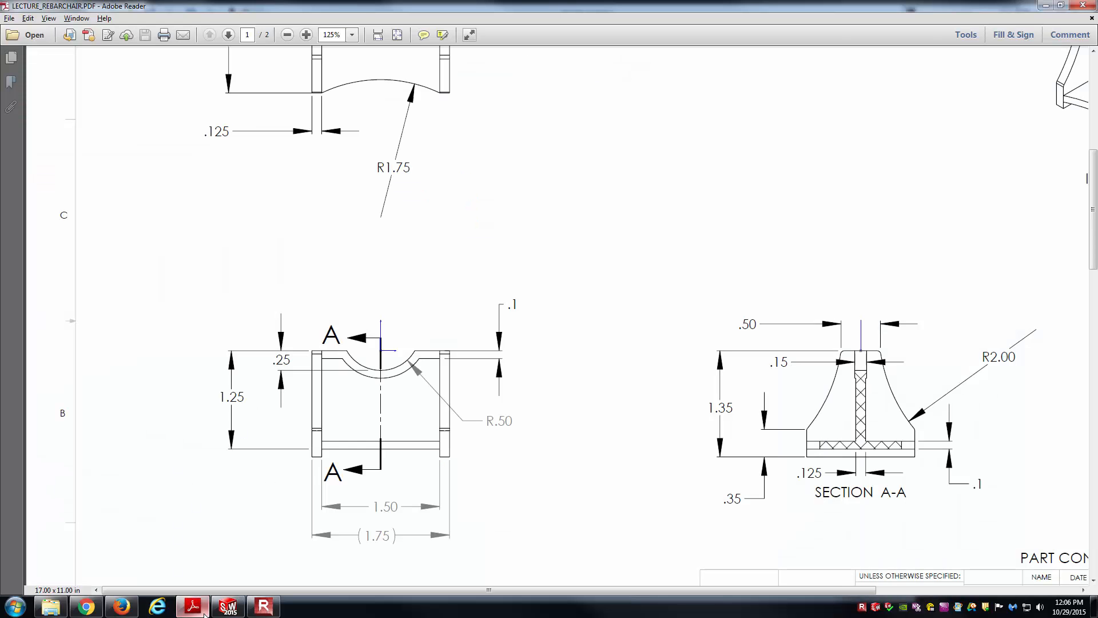
click(203, 612)
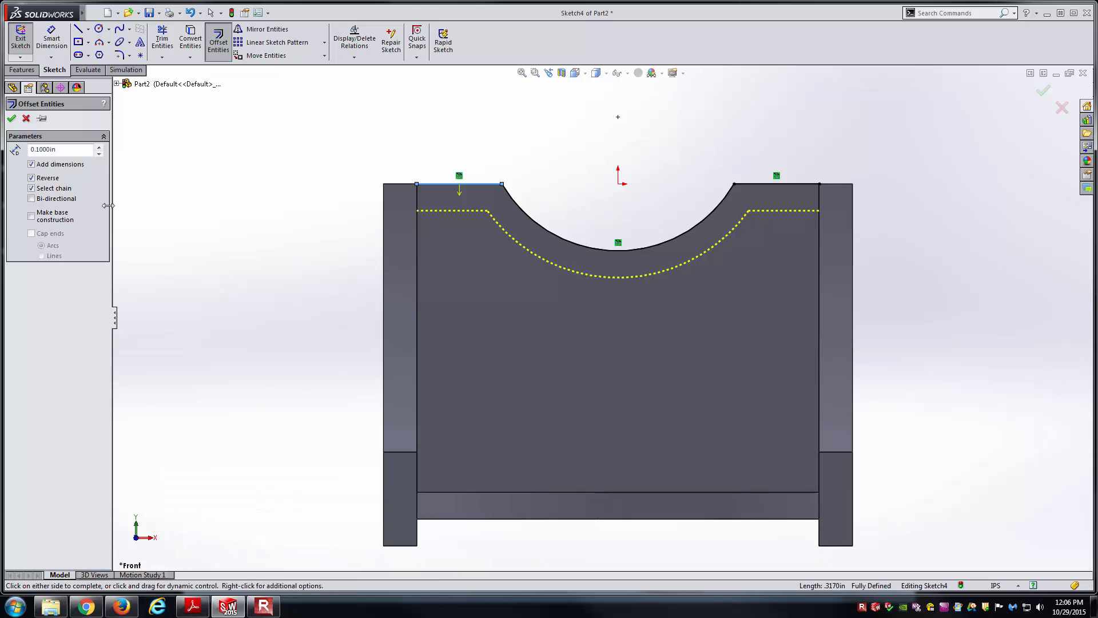
click(11, 119)
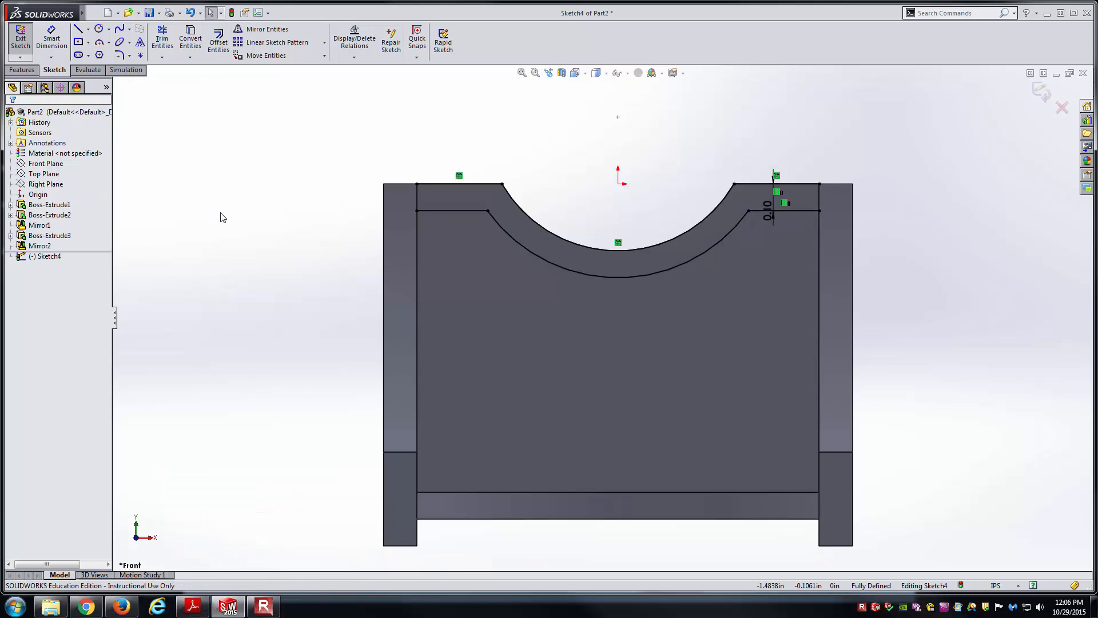
- Close both ends of the rim profile with vertical lines joining the converted edges to their offsets
middle_drag(553, 197, 538, 224)
right_drag(623, 157, 564, 146)
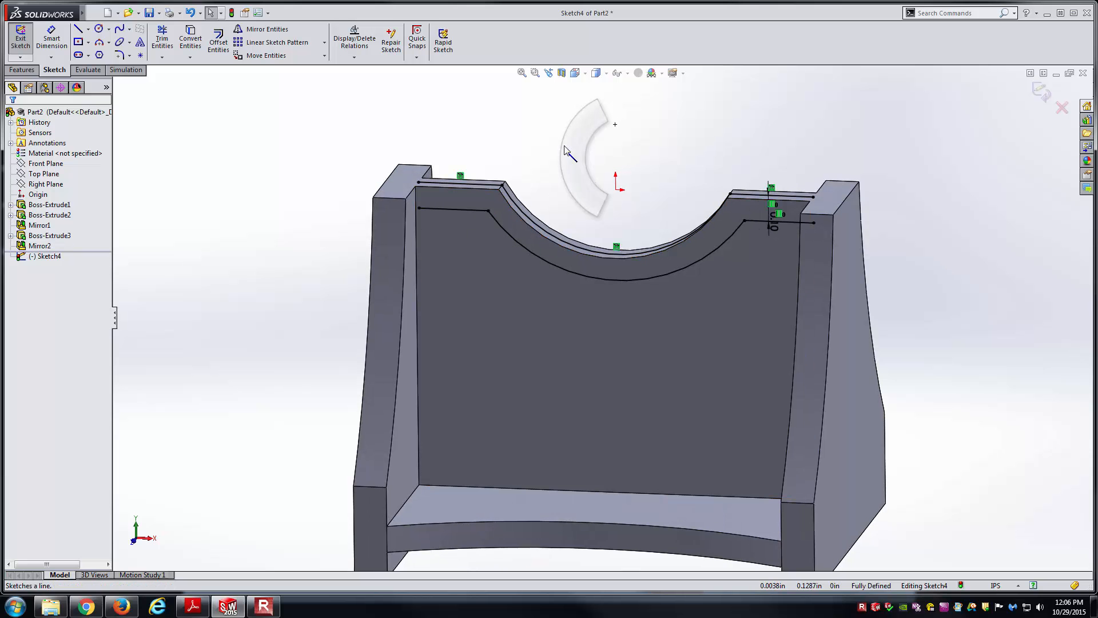
click(419, 182)
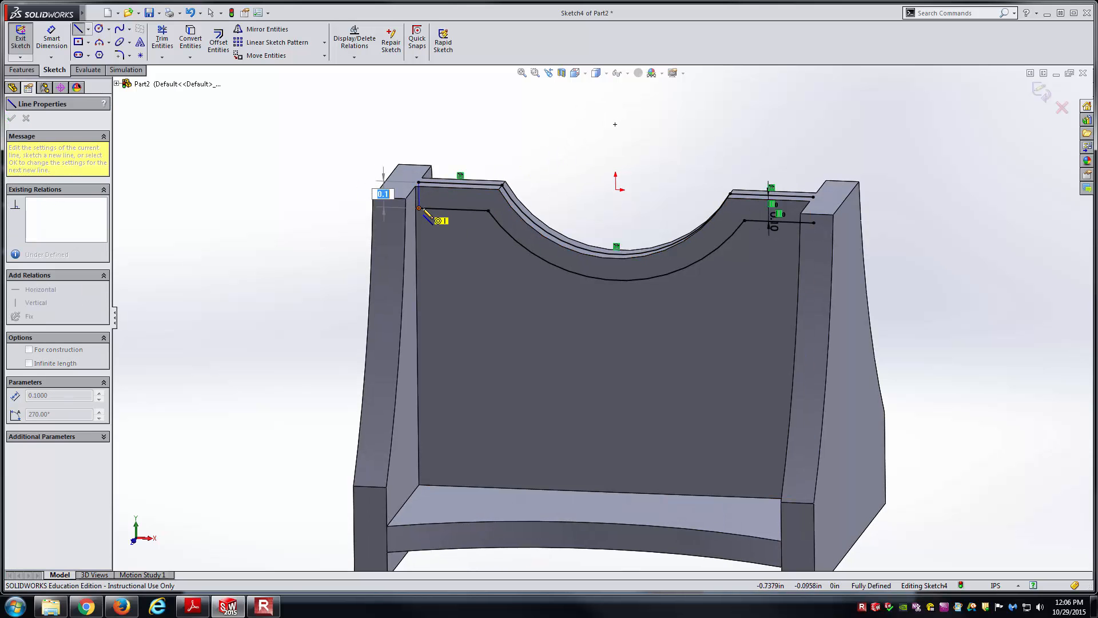
double_click(419, 207)
click(622, 150)
right_click(753, 159)
click(779, 164)
right_drag(824, 166, 784, 167)
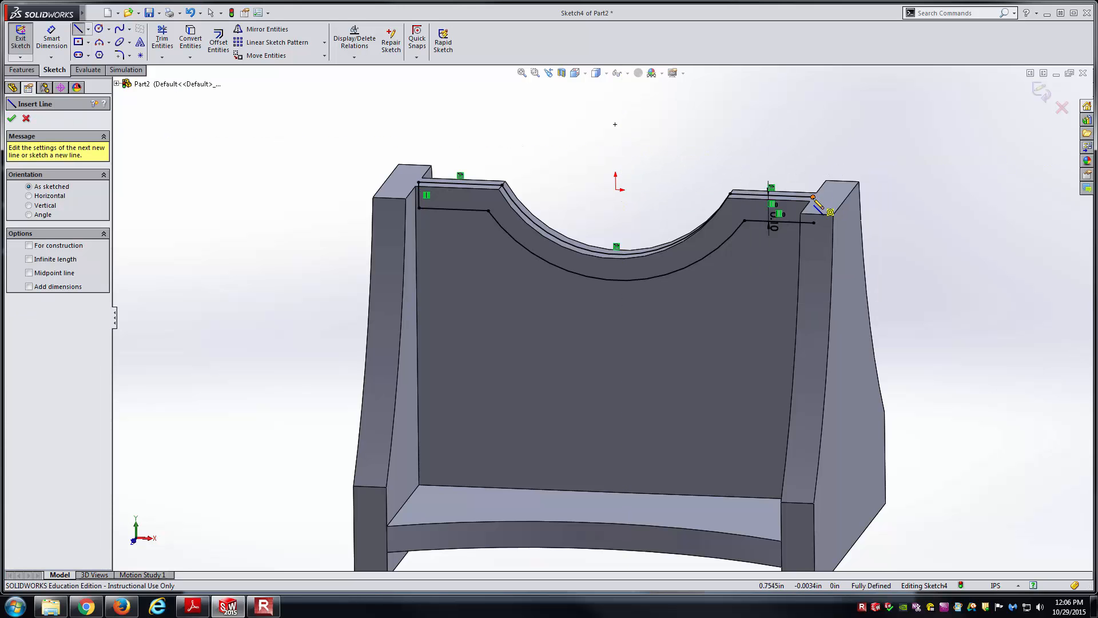
double_click(812, 222)
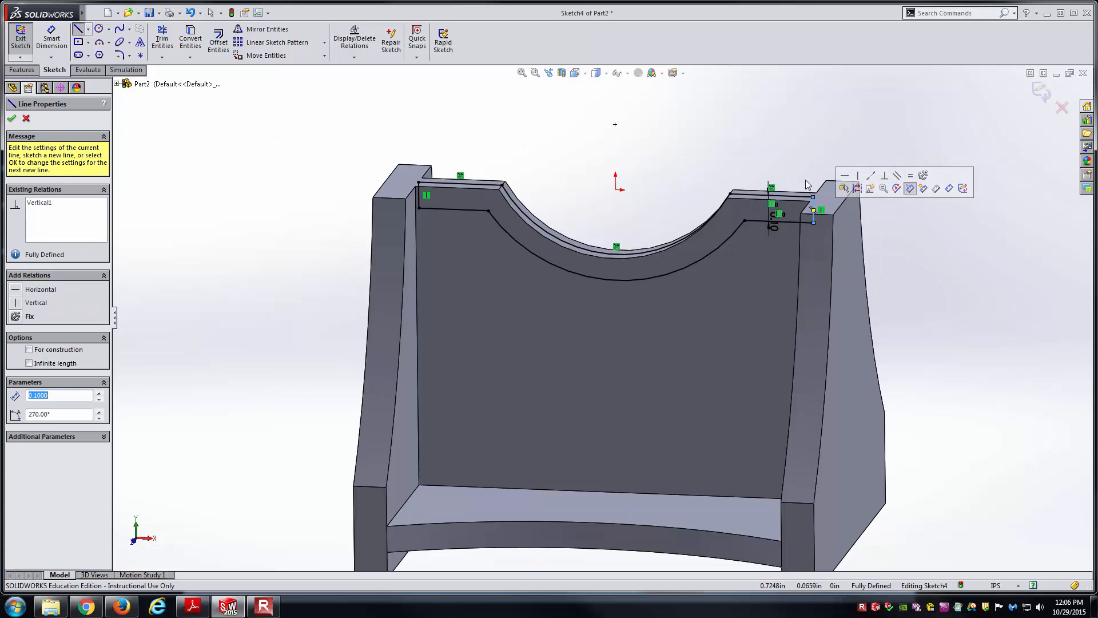
key(Escape)
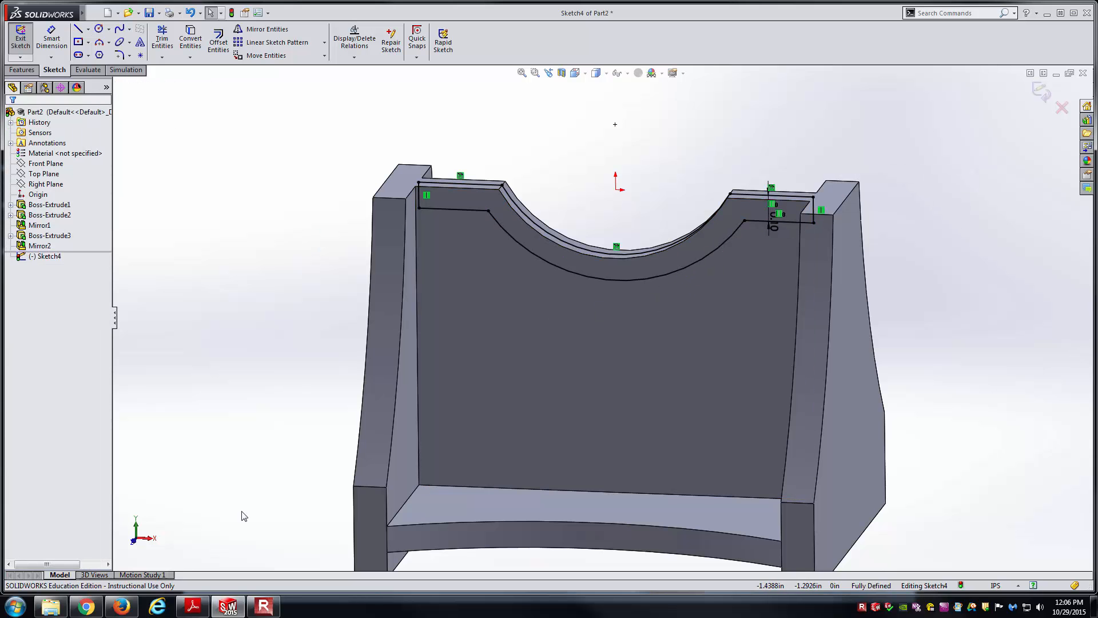
- Look up the rim thickness in the PDF and extrude the closed profile 0.15 in as Mid Plane, merged with the part
click(193, 606)
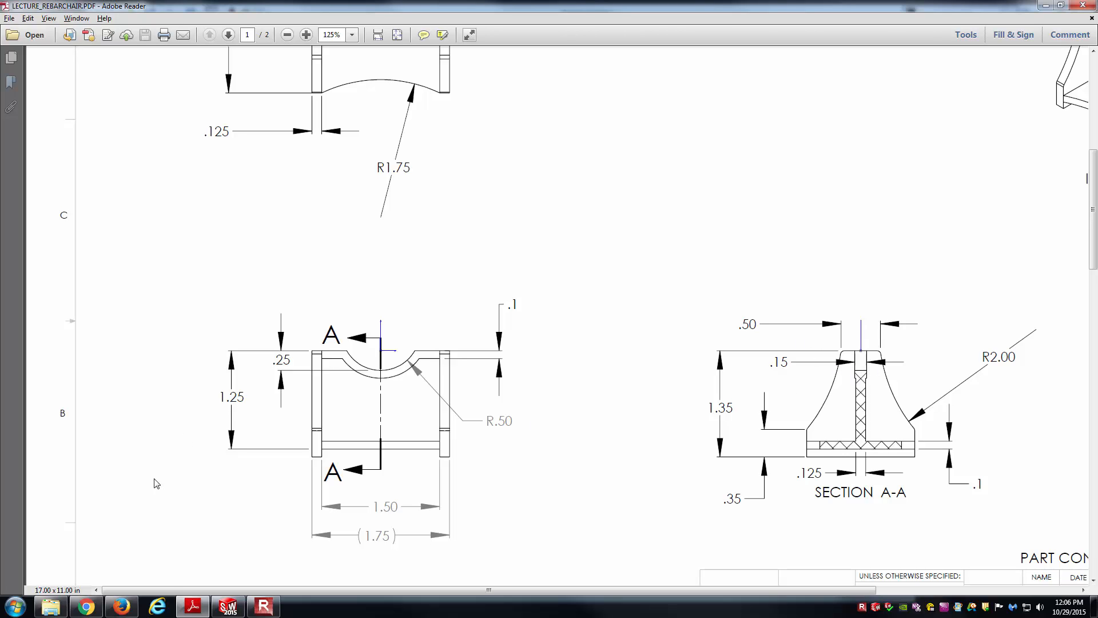
click(228, 606)
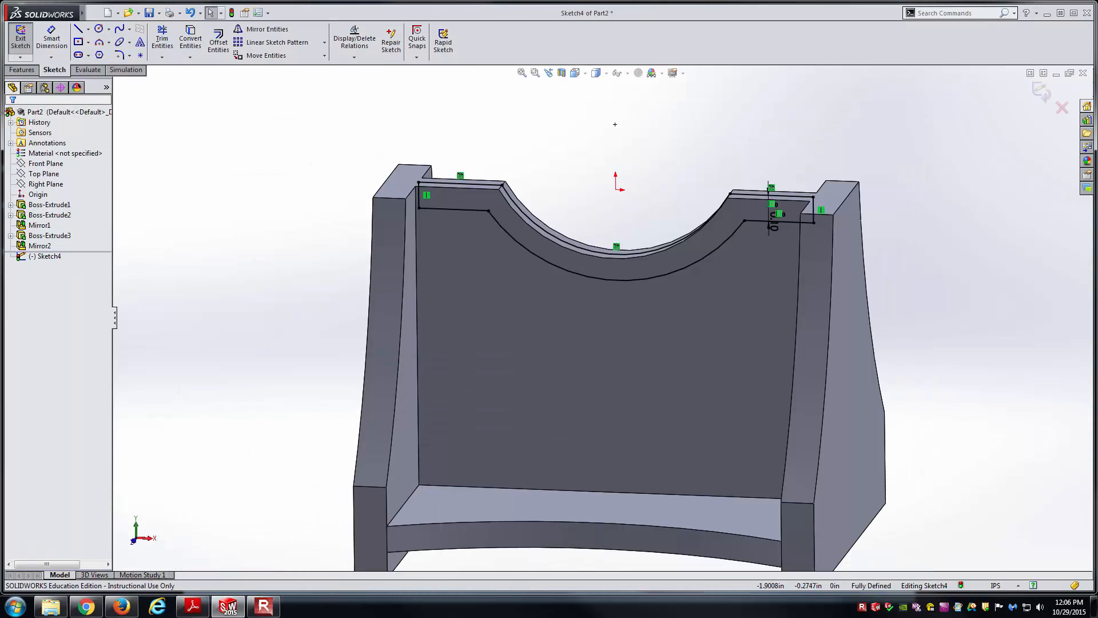
click(23, 70)
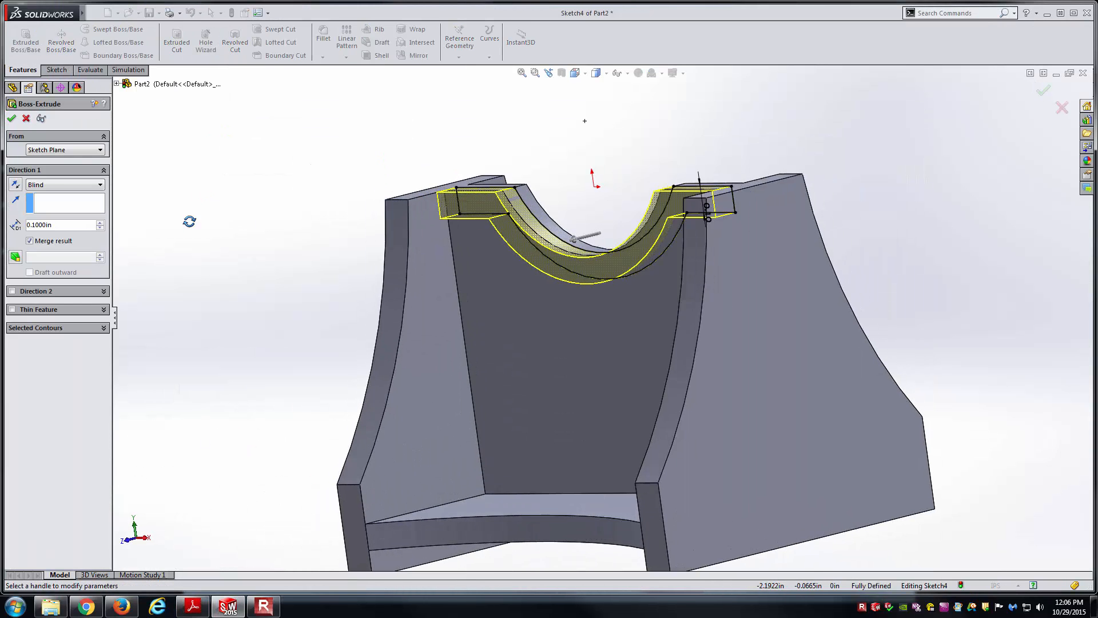
click(68, 184)
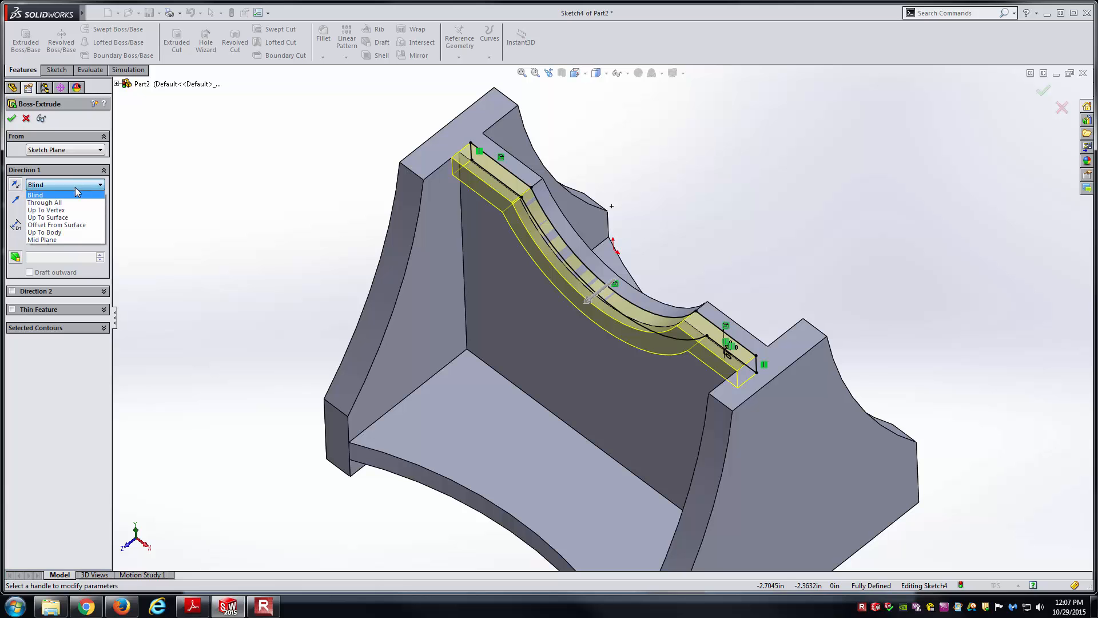
click(80, 244)
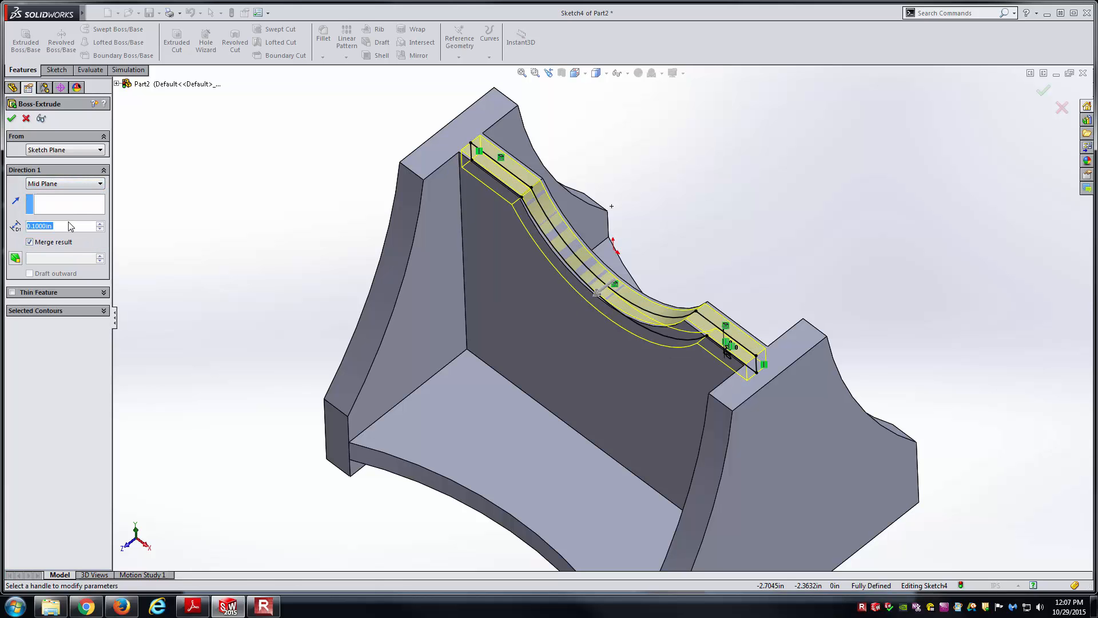
text(150.)
key(Return)
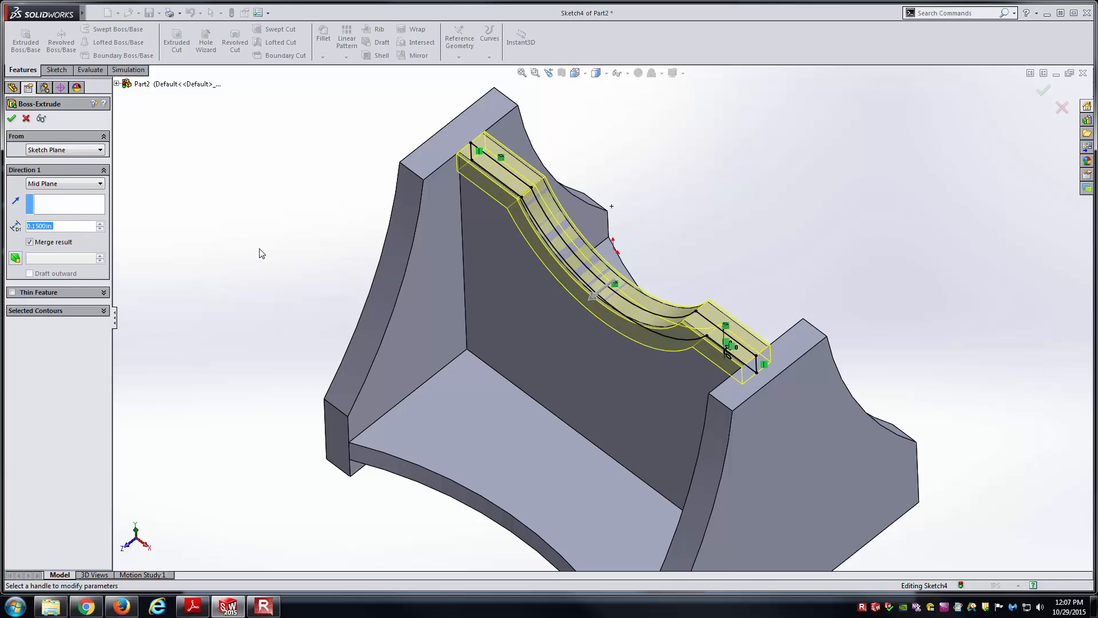
middle_drag(260, 252, 221, 268)
key(Return)
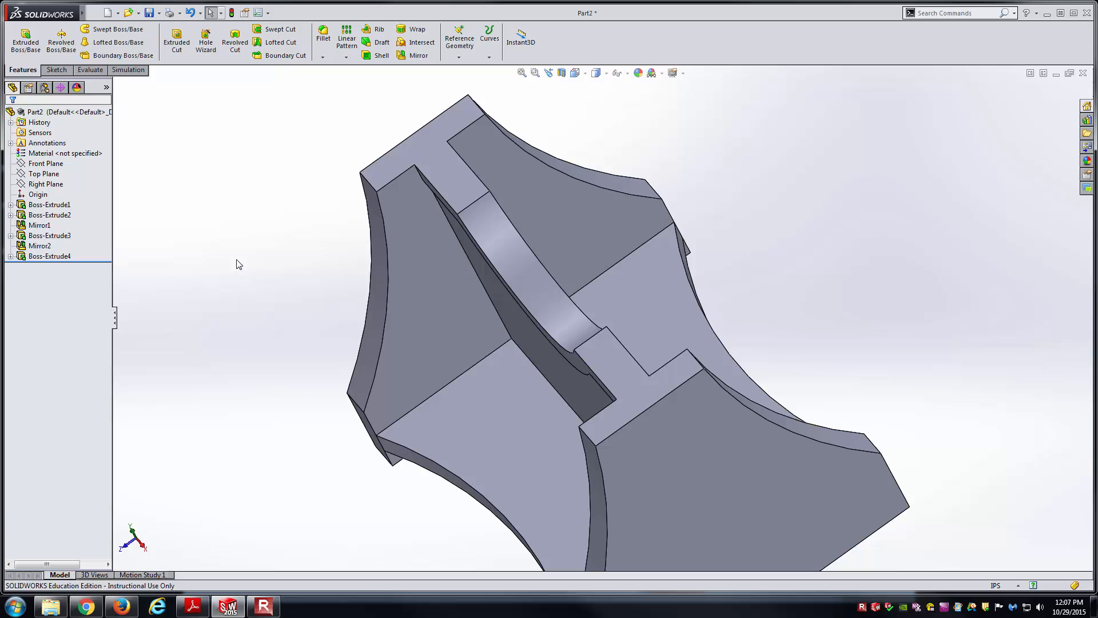
- Restore the isometric view, compare the part with the PDF's isometric view, and check the drawing's rounds and fillets note
key(ctrl+7)
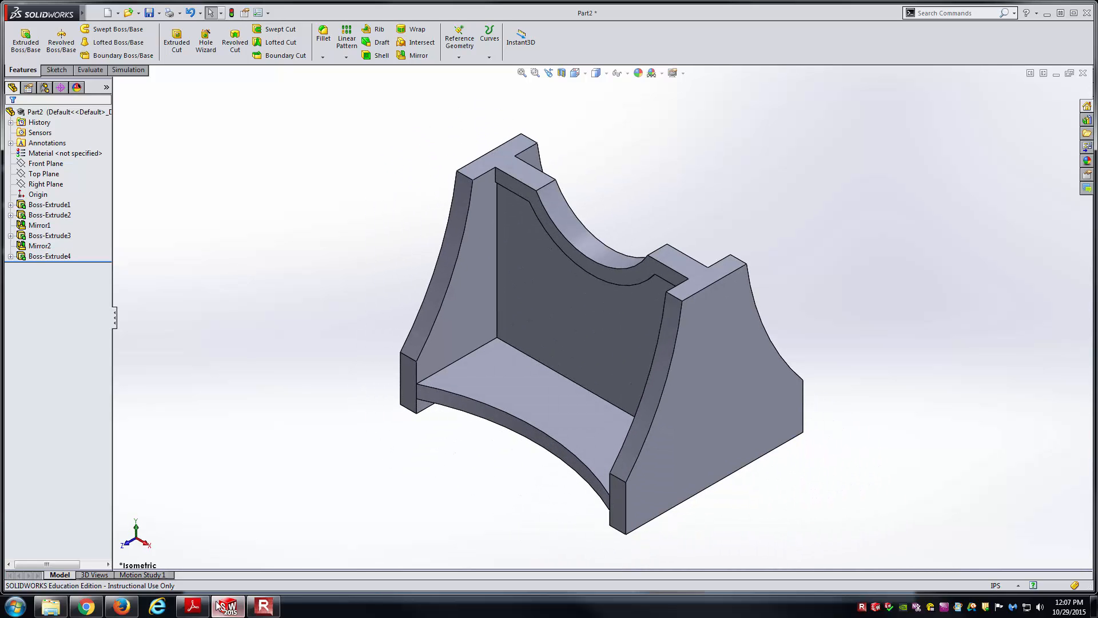
click(198, 609)
middle_drag(461, 340, 483, 328)
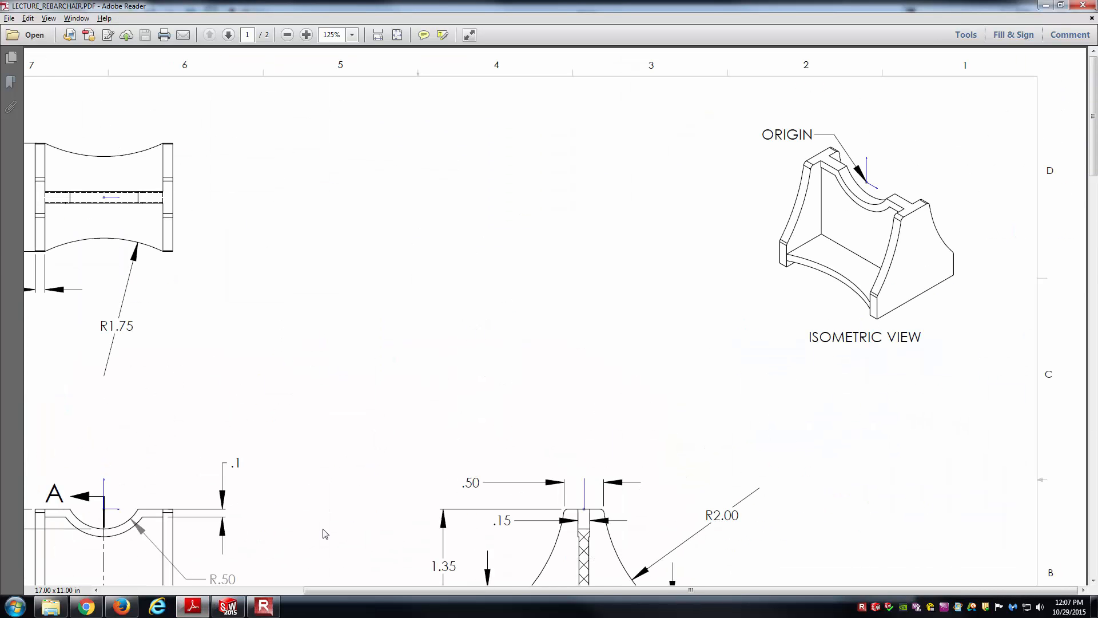
click(226, 609)
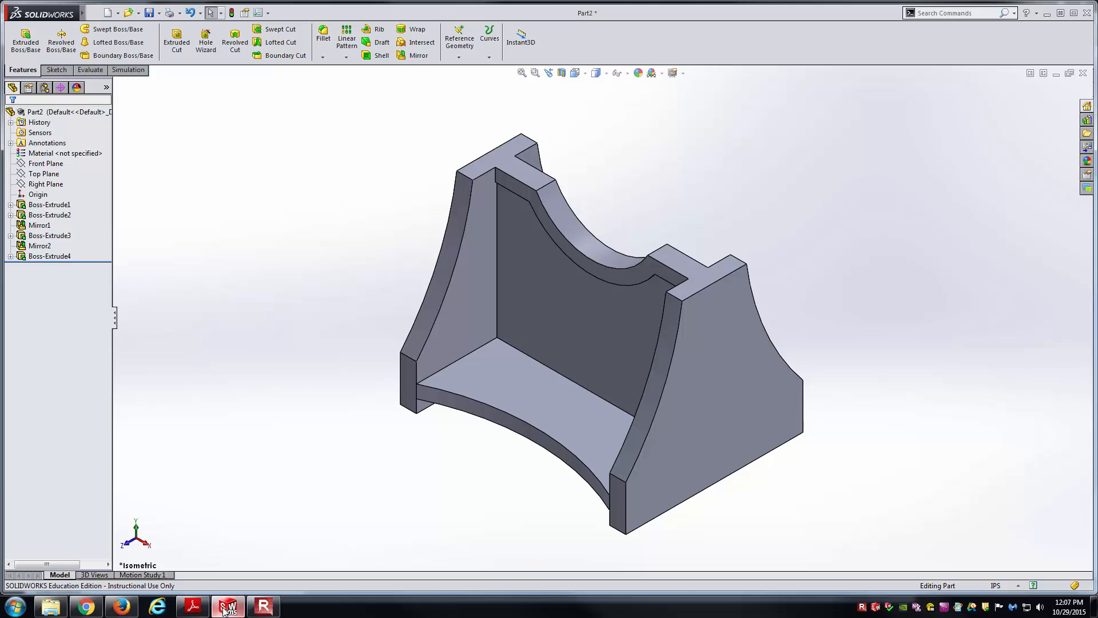
click(199, 609)
middle_drag(645, 281, 648, 316)
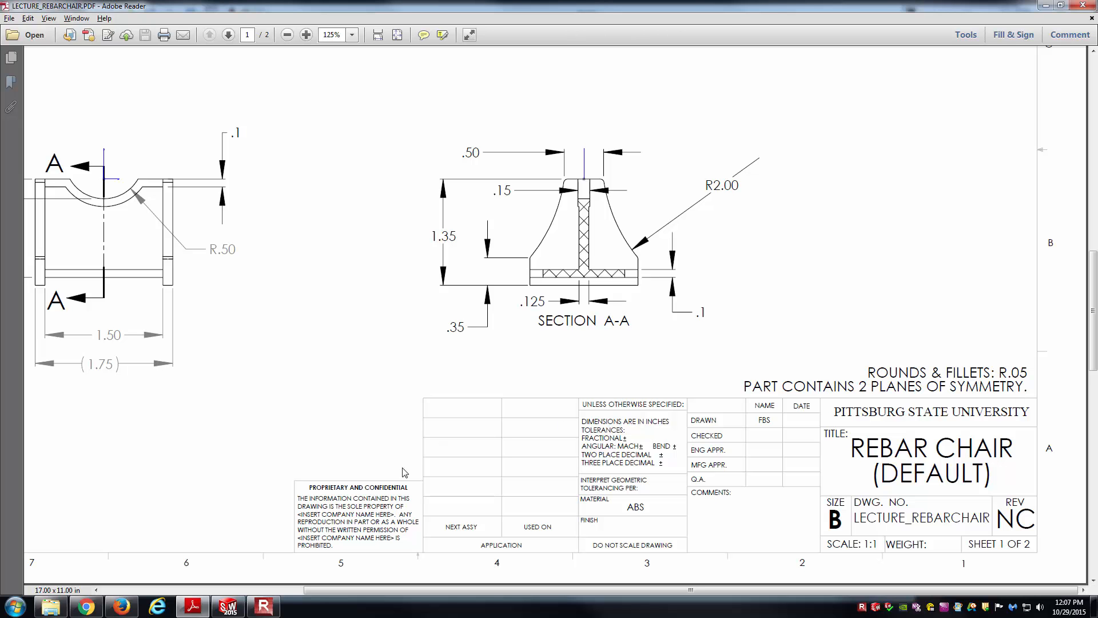
- Start a 0.05 in radius fillet and select the four top and shoulder edges of one end leg
middle_drag(641, 252, 640, 238)
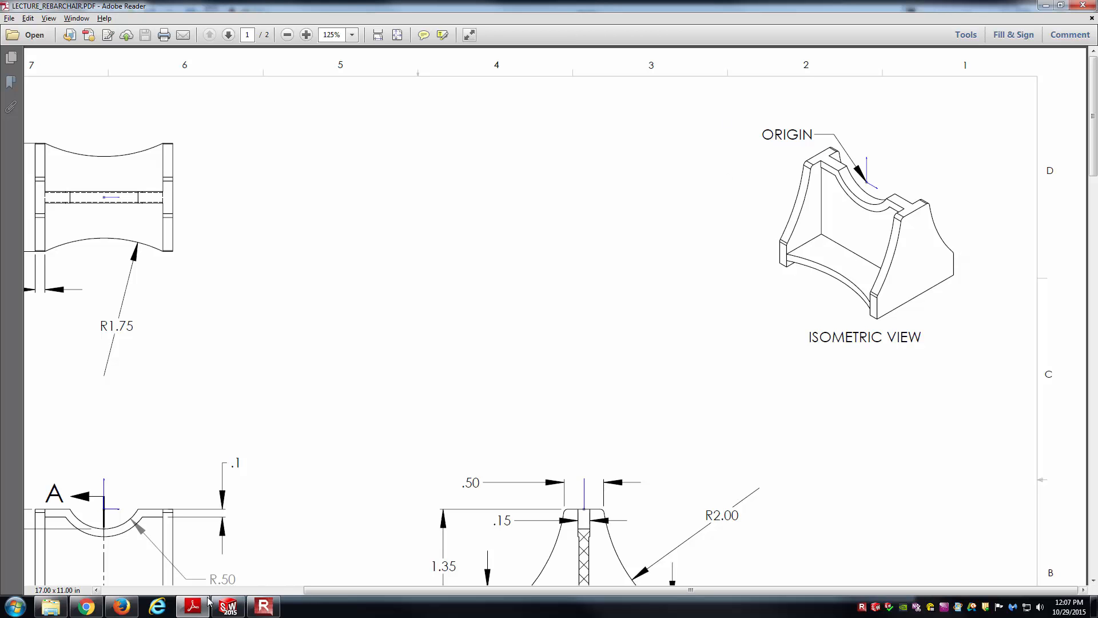
click(228, 605)
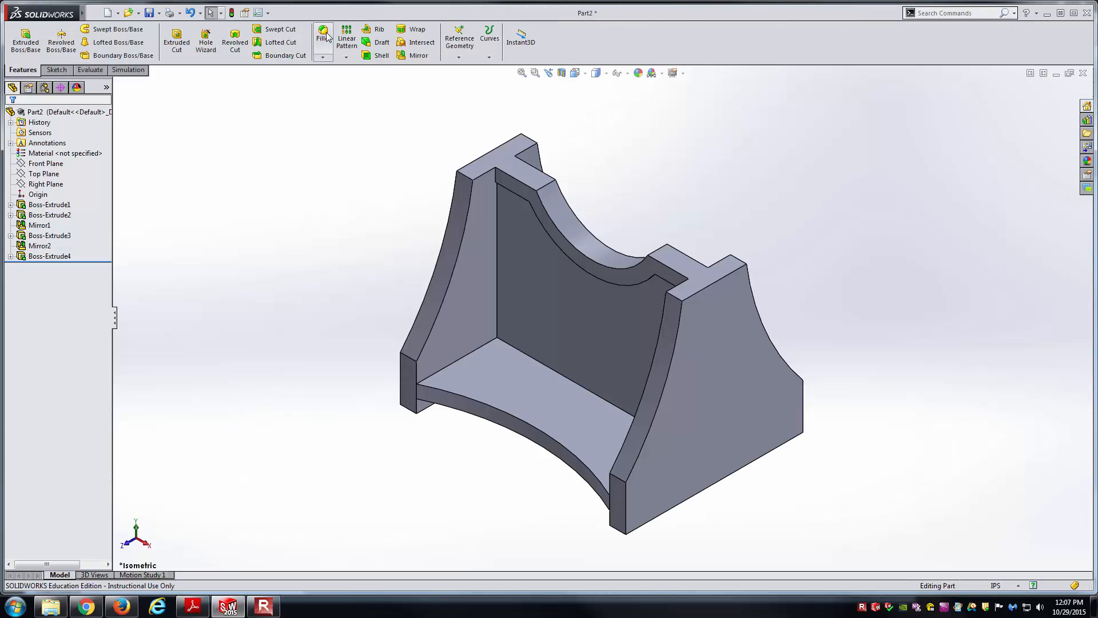
click(327, 52)
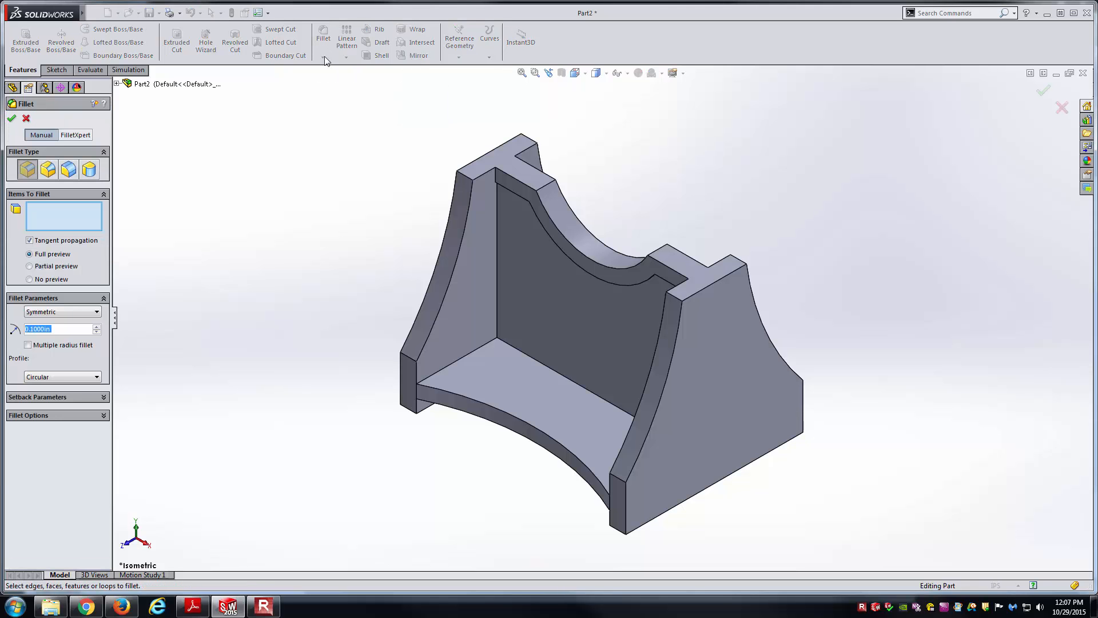
text(0.05)
key(Return)
click(69, 220)
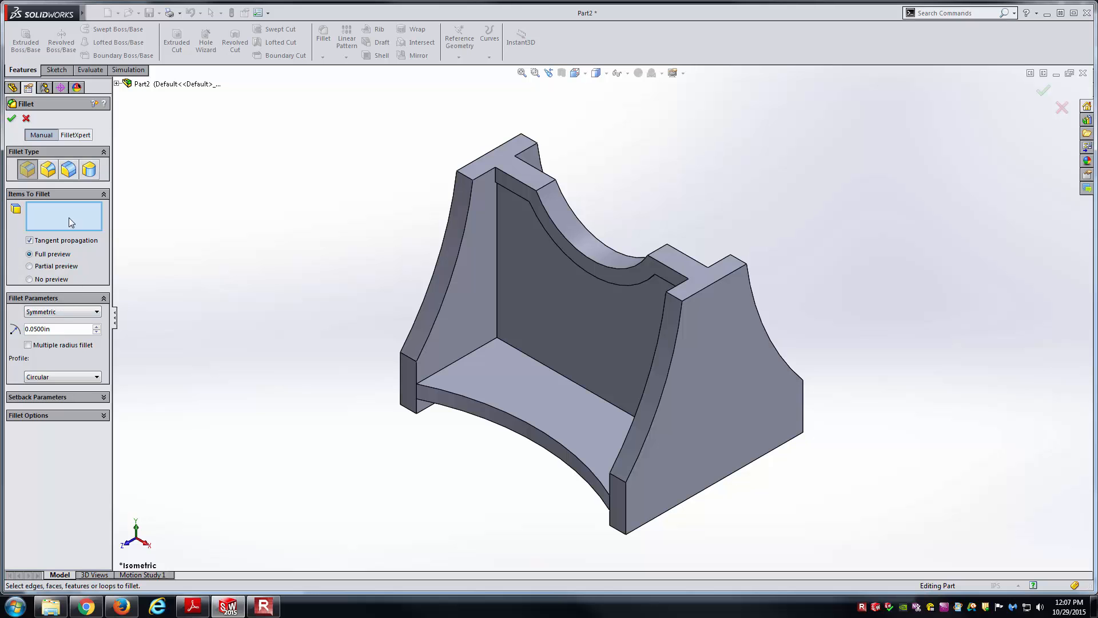
click(618, 478)
click(678, 299)
middle_drag(680, 300, 634, 366)
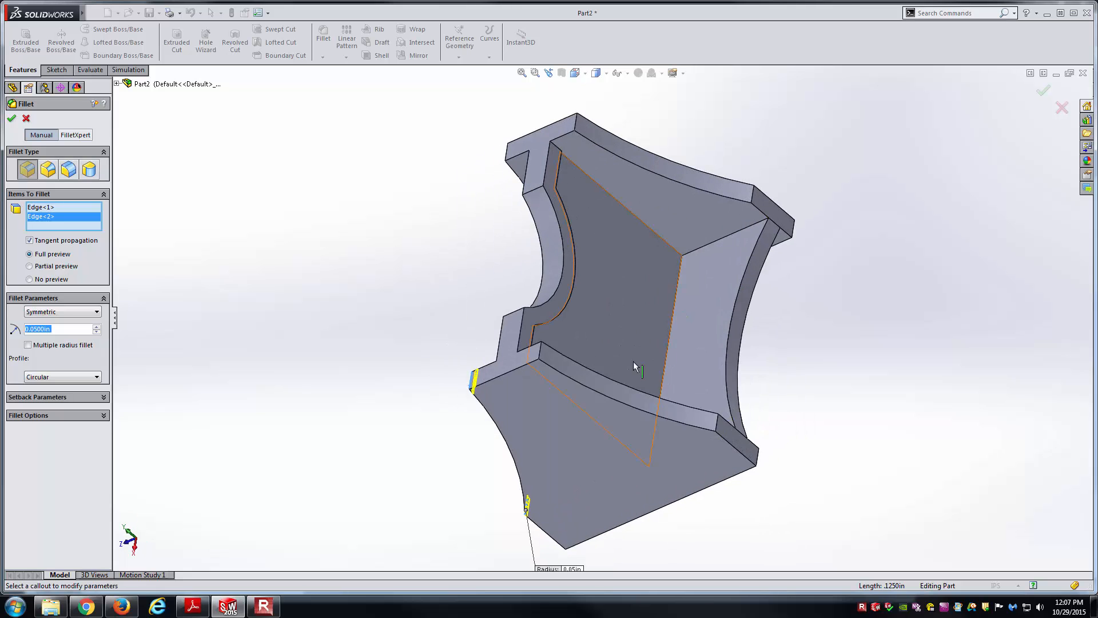
click(541, 354)
click(719, 423)
- Add the opposite leg's four top and shoulder edges to the fillet selection and create the fillet
middle_drag(719, 423, 415, 389)
click(418, 382)
click(458, 187)
middle_drag(605, 196, 602, 129)
click(598, 126)
click(762, 209)
middle_drag(763, 208, 856, 304)
mouse_move(781, 243)
middle_down()
mouse_move(834, 240)
mouse_move(860, 341)
mouse_move(831, 204)
mouse_move(780, 231)
middle_up()
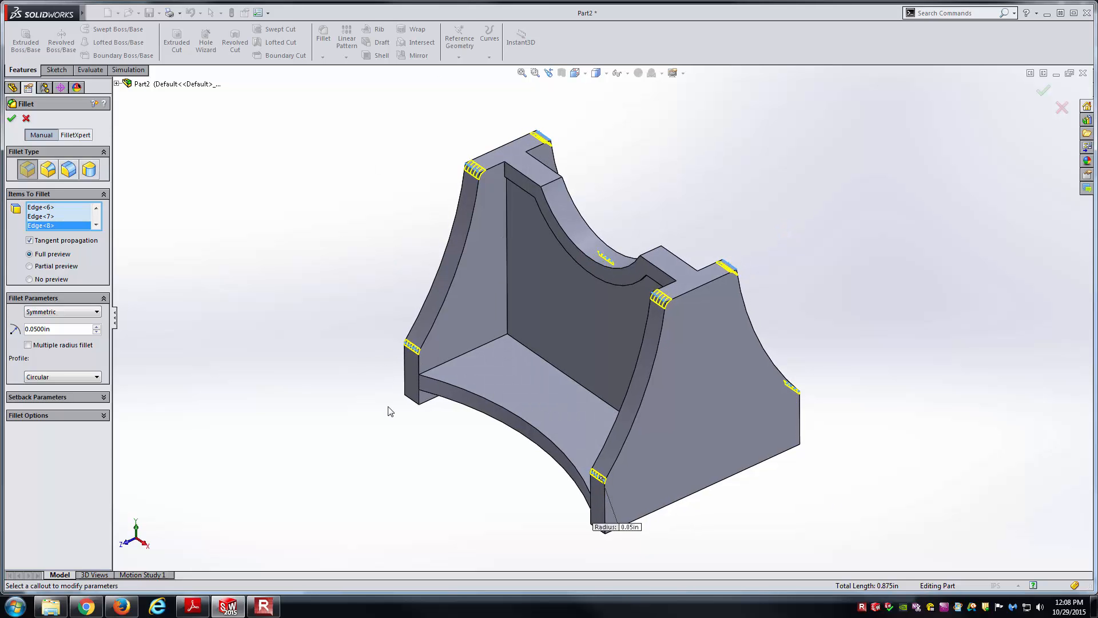
click(12, 119)
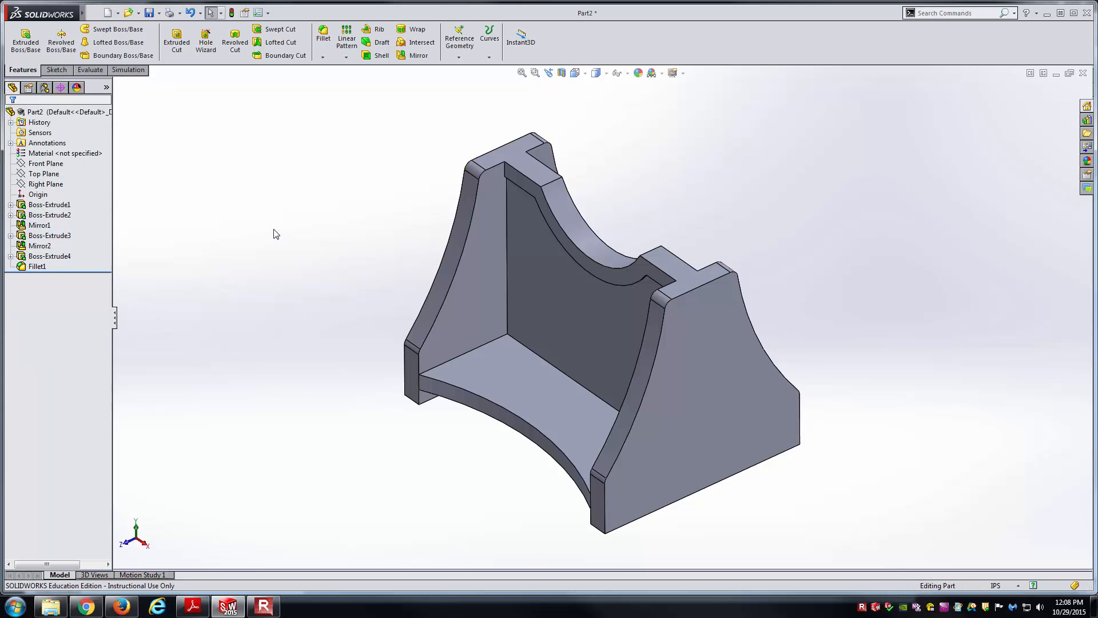
- Assign the ABS material from the Plastics category to the part
right_click(97, 153)
click(142, 160)
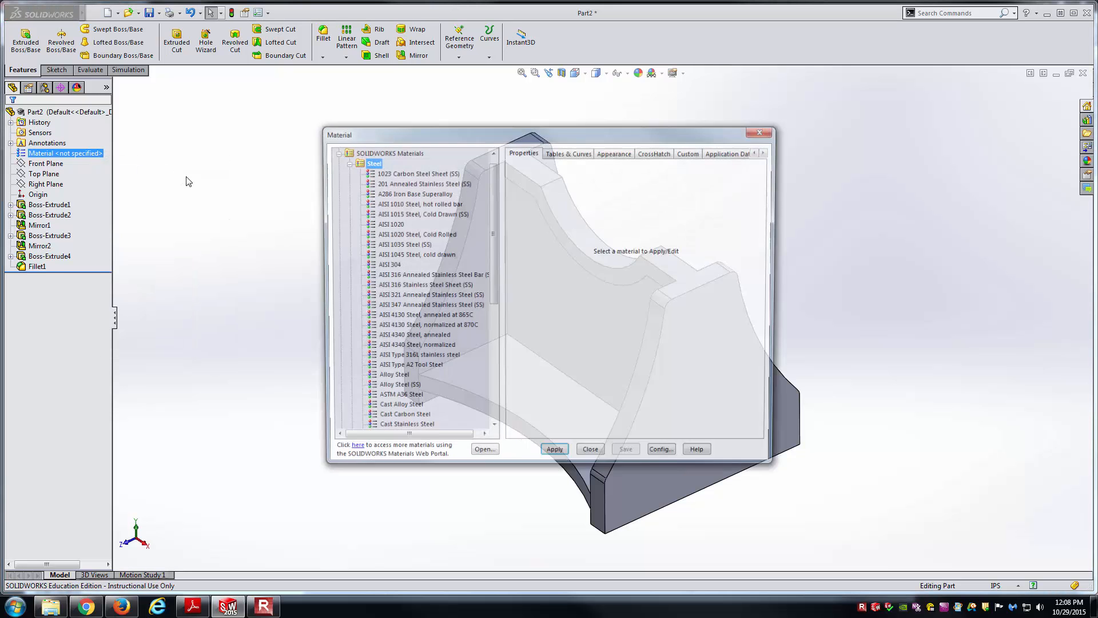
click(344, 162)
double_click(353, 245)
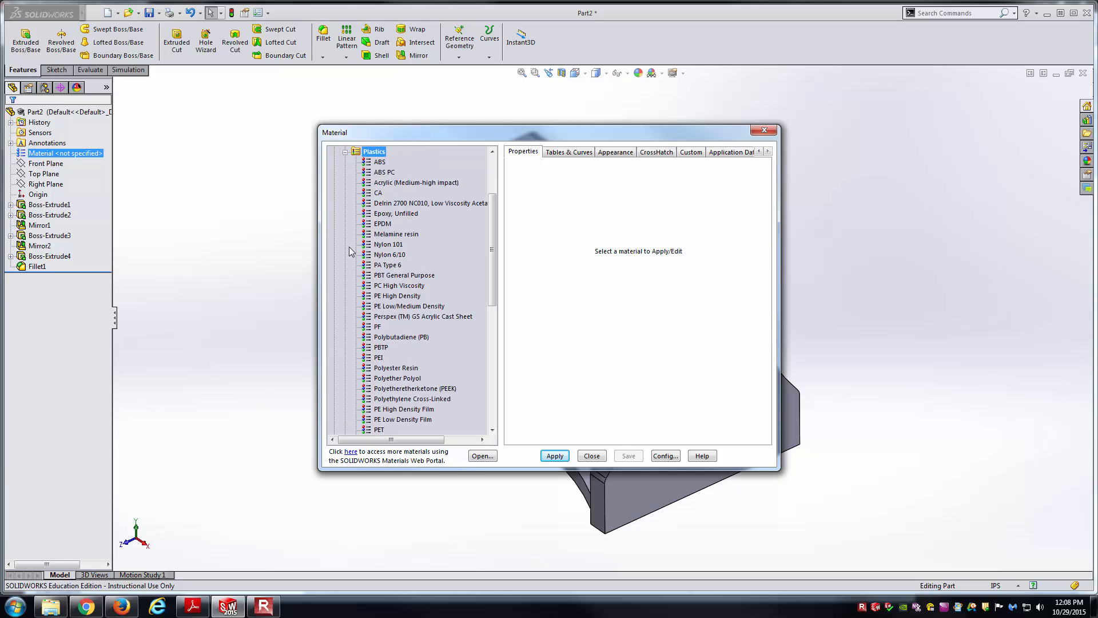
click(379, 163)
click(555, 456)
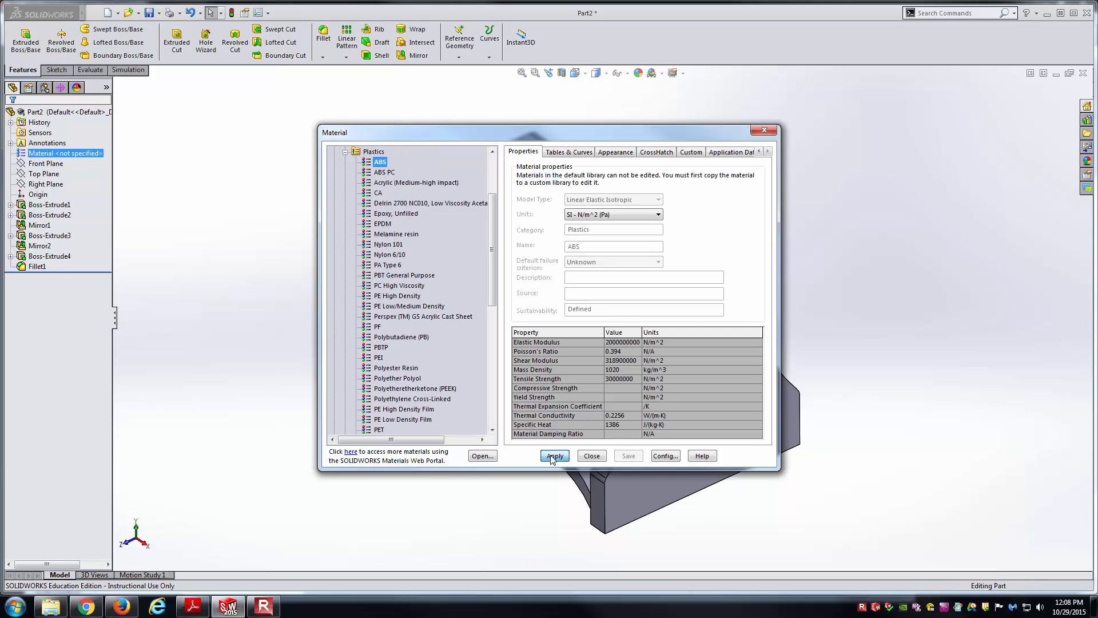
click(591, 456)
- Restore the isometric view and look over the Config. A sheet of the PDF drawing
key(space)
click(640, 110)
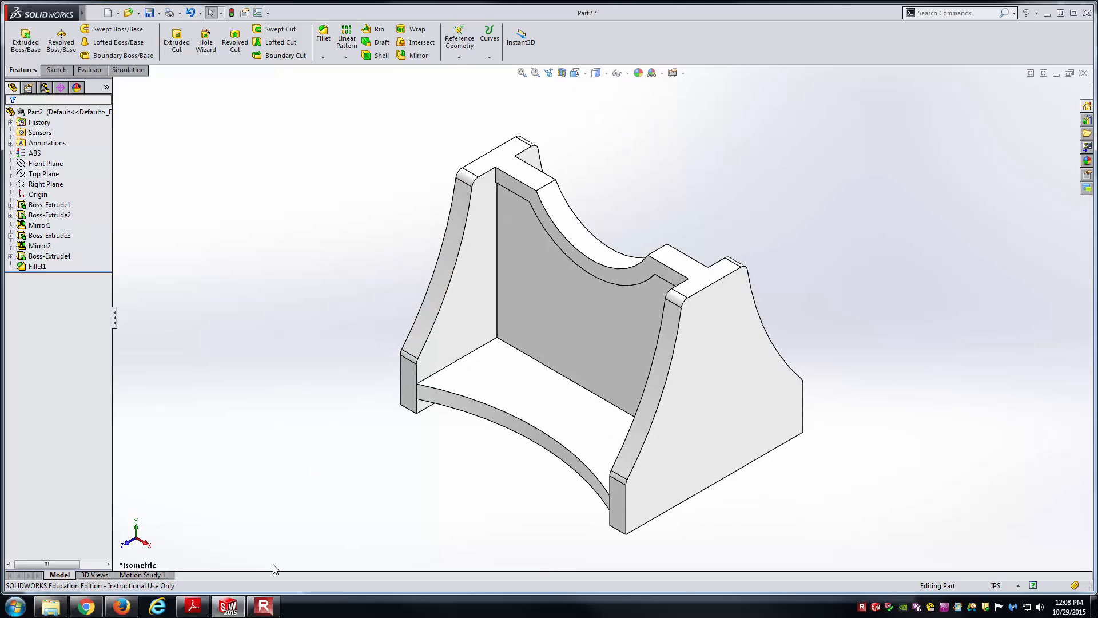
click(193, 606)
scroll(452, 440, down, 10)
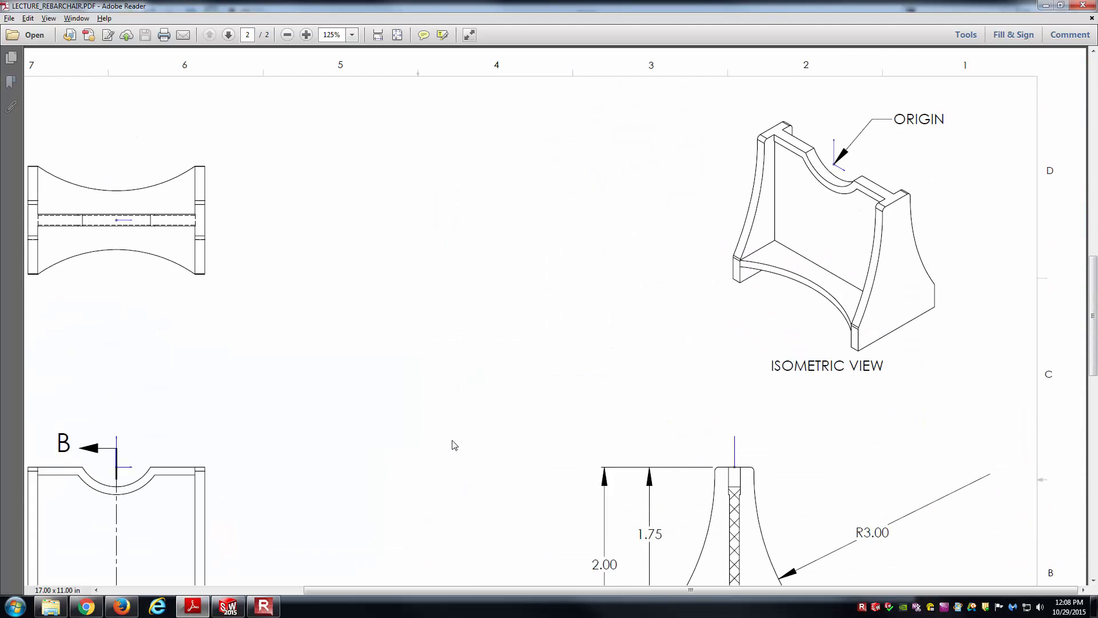
scroll(454, 445, down, 10)
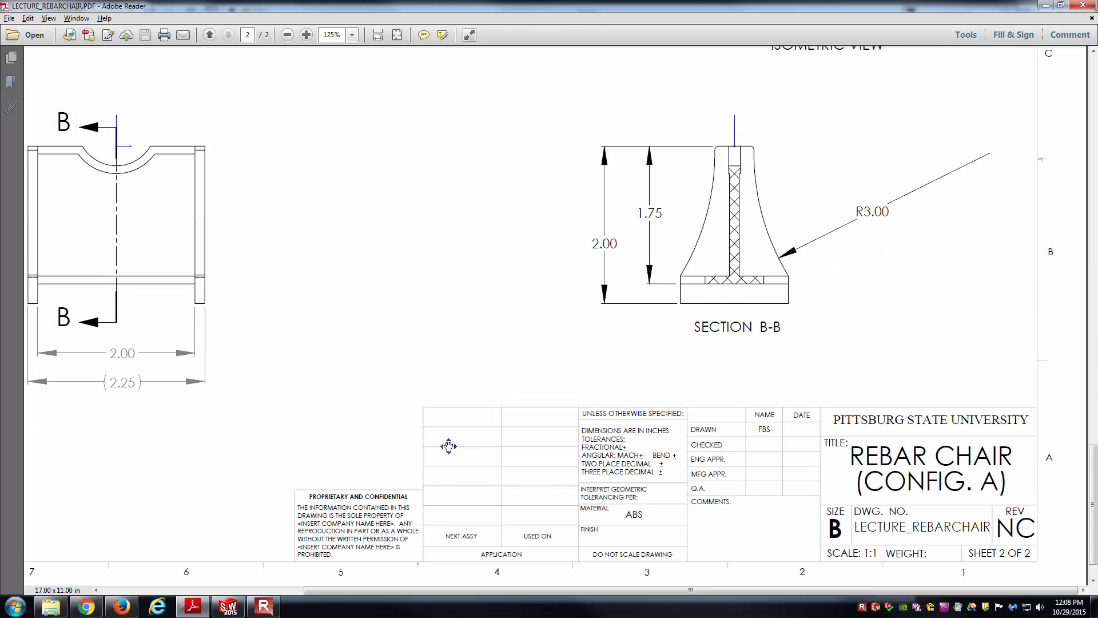
scroll(448, 446, up, 10)
click(193, 606)
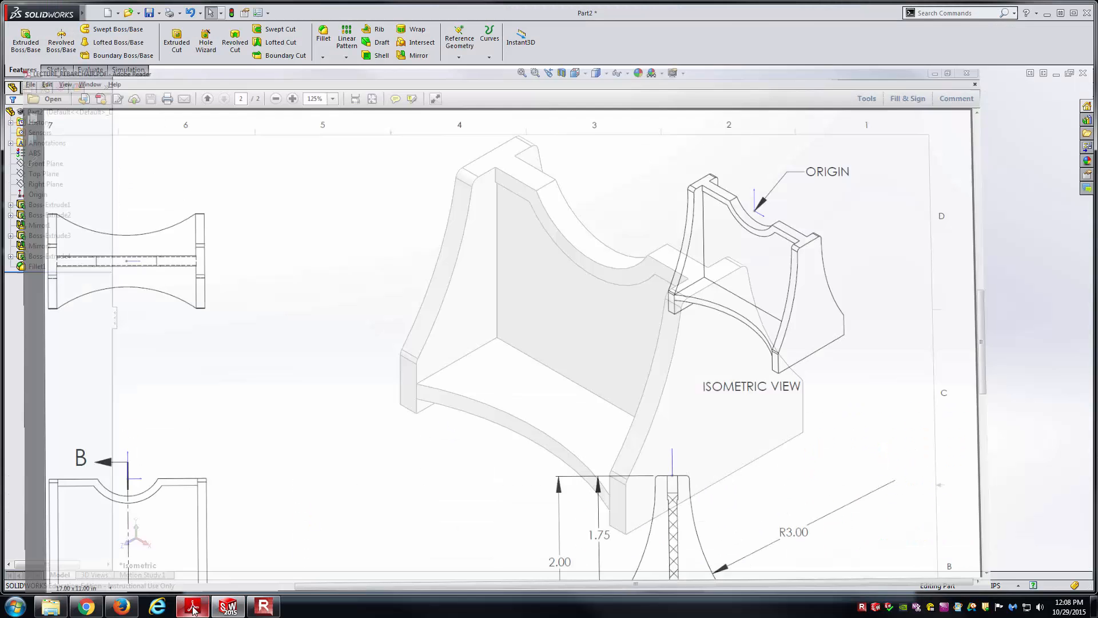
- Evaluate the mass properties of the finished default part, including its volume and mass
click(90, 69)
click(85, 42)
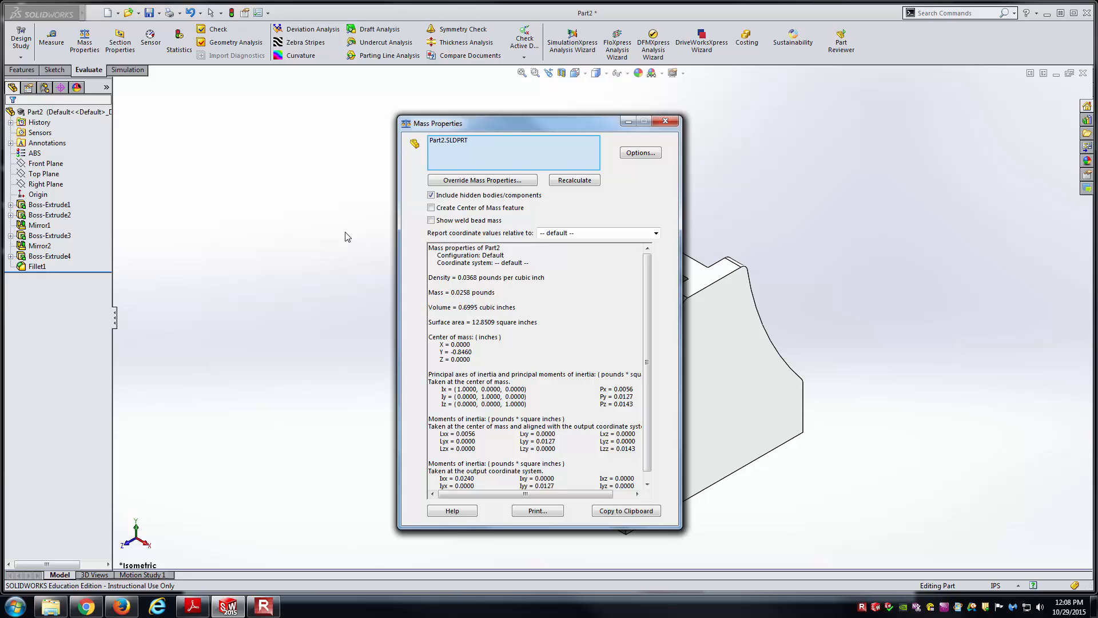
drag(543, 126, 488, 120)
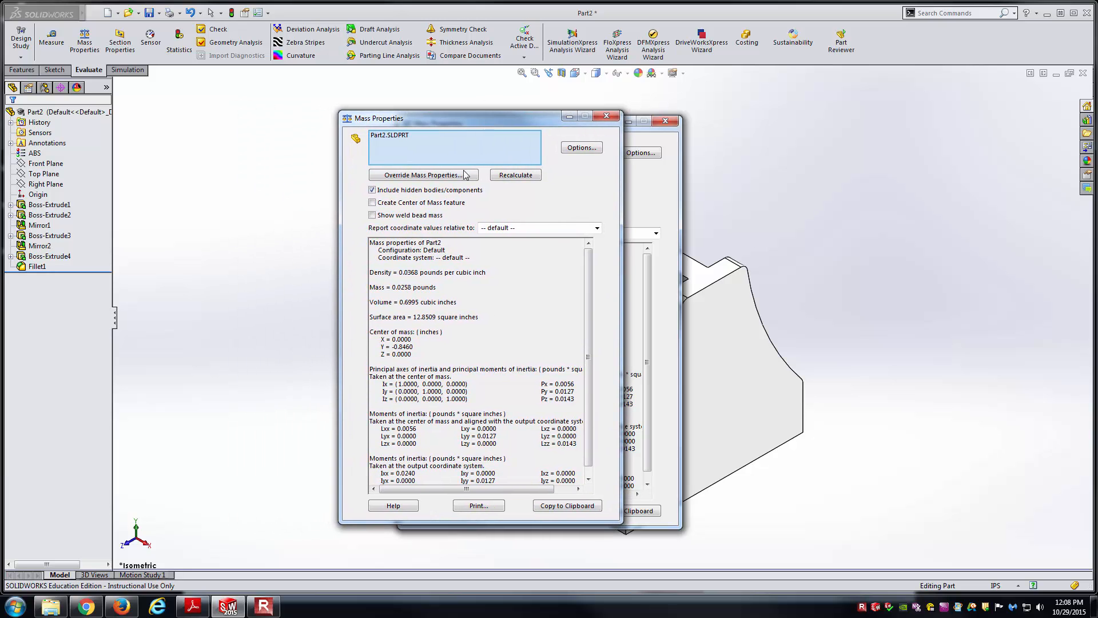
click(607, 116)
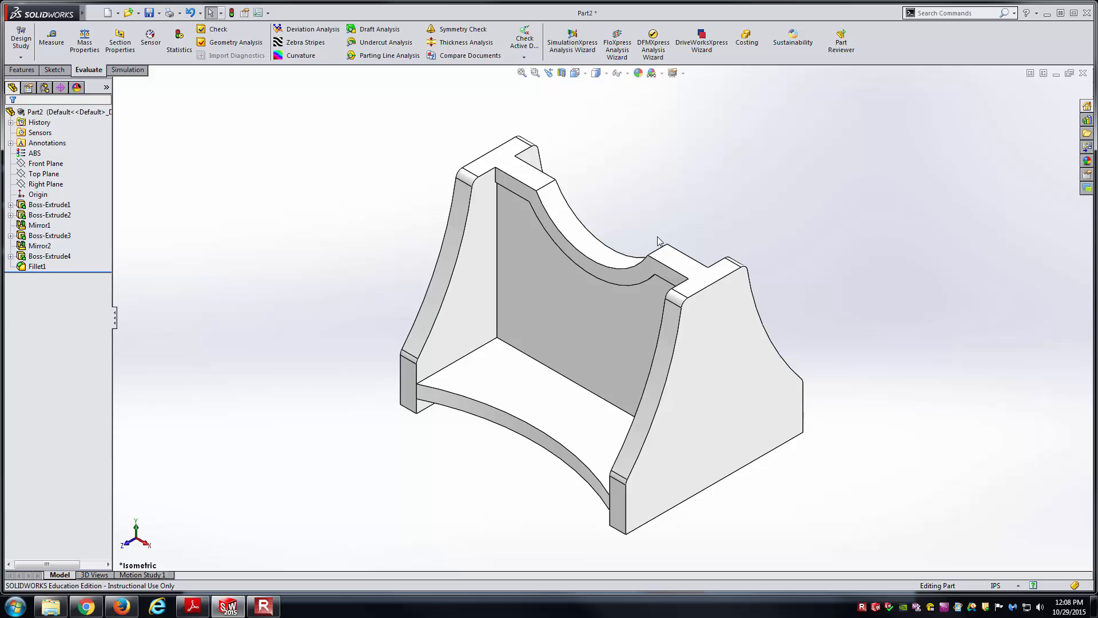
- Save the part to the Desktop under the file name rebarChari
middle_drag(763, 451, 828, 246)
click(596, 73)
click(632, 114)
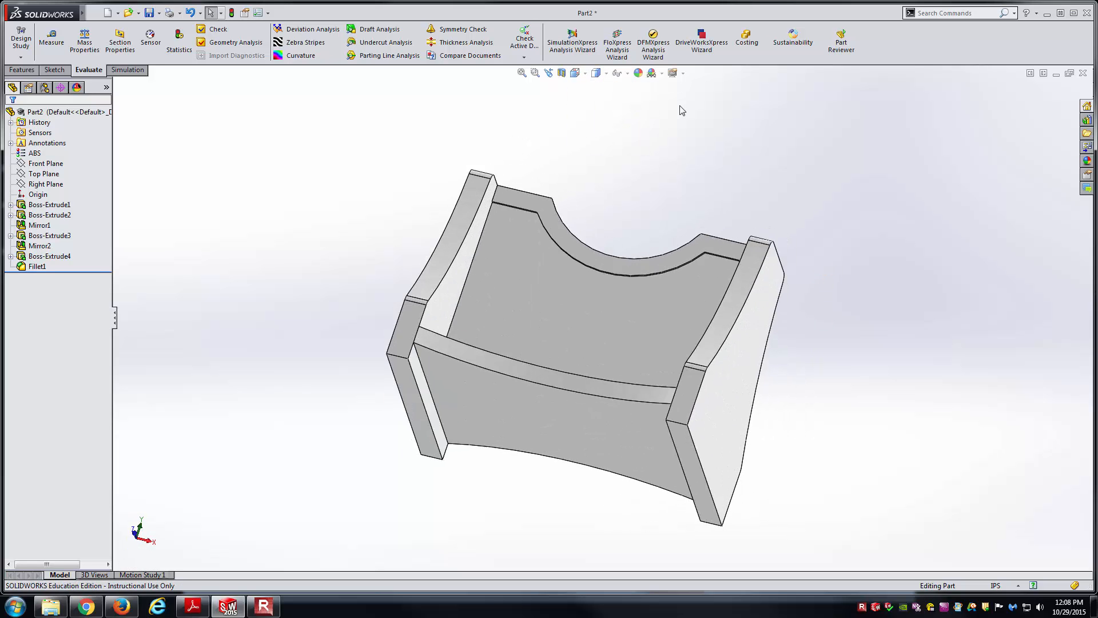
click(148, 12)
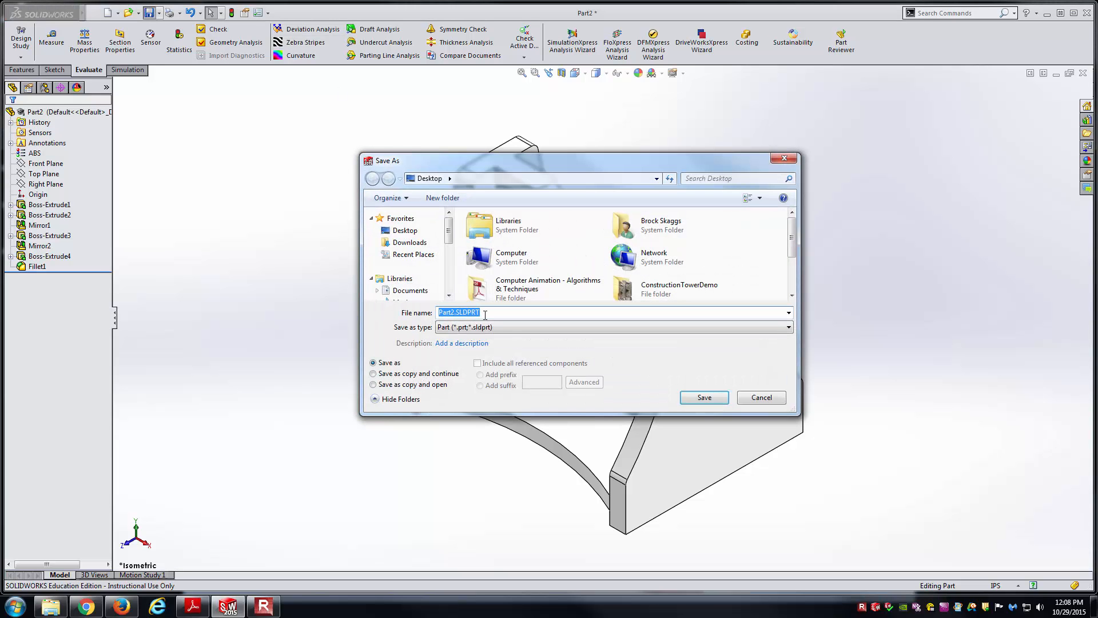
text(rebarChari)
key(Return)
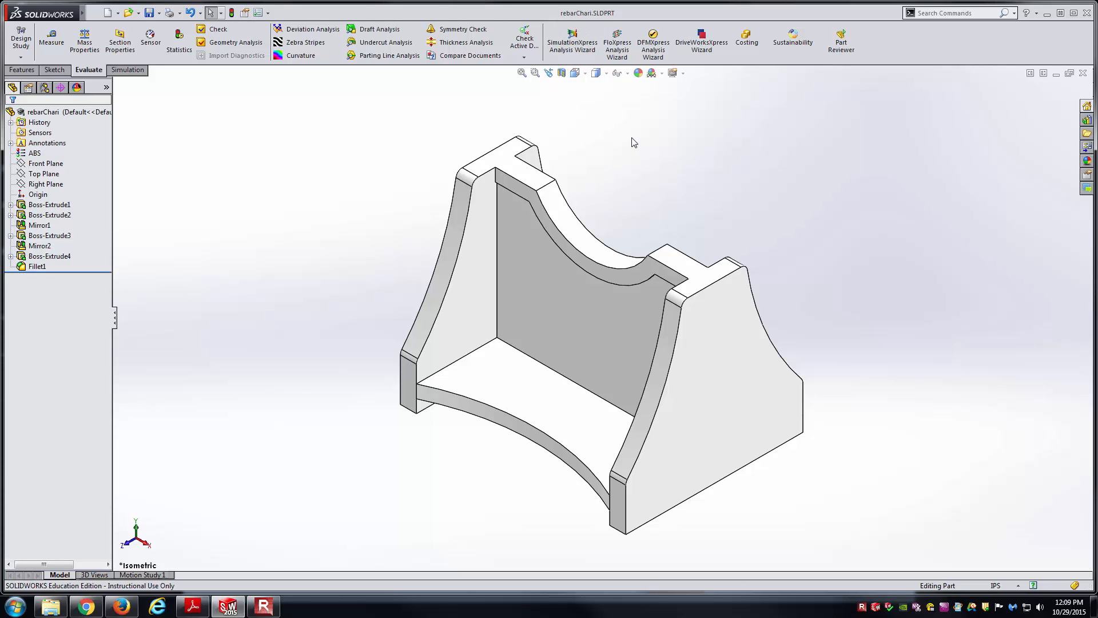
- Fit the whole Config. A sheet of the PDF on screen and study its dimensions
click(201, 605)
click(397, 35)
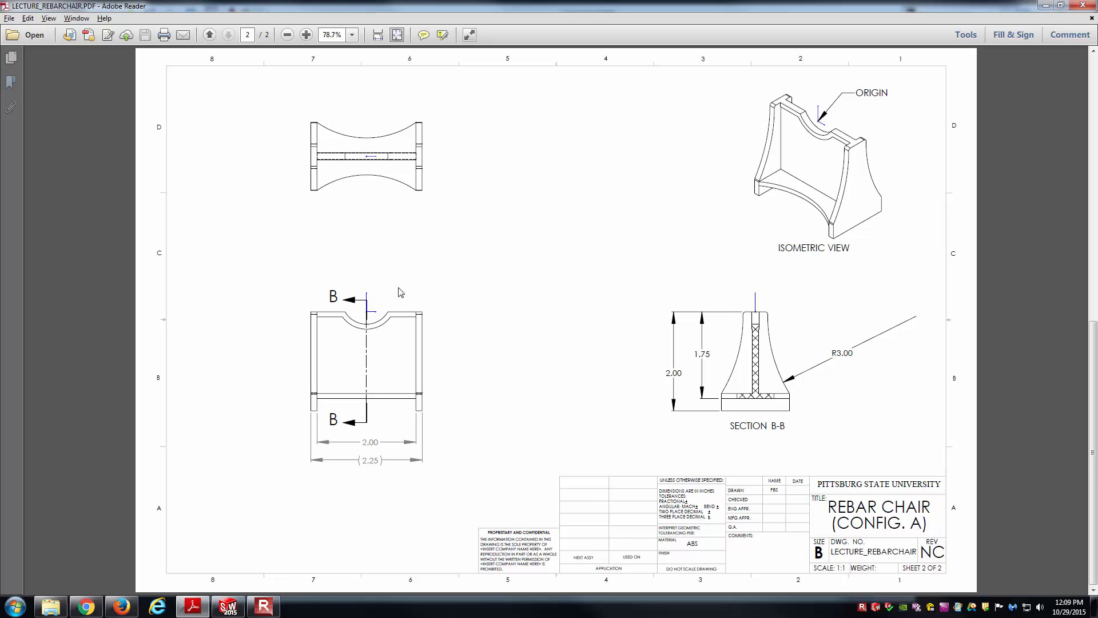
click(232, 607)
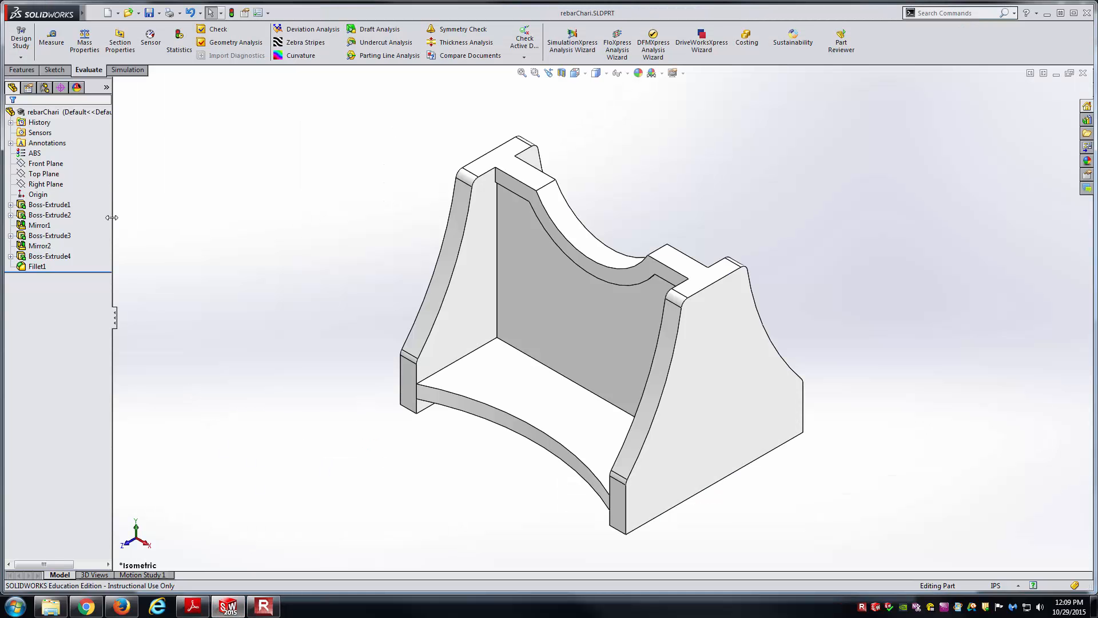
- Add a new configuration named Config. A to the part
click(44, 88)
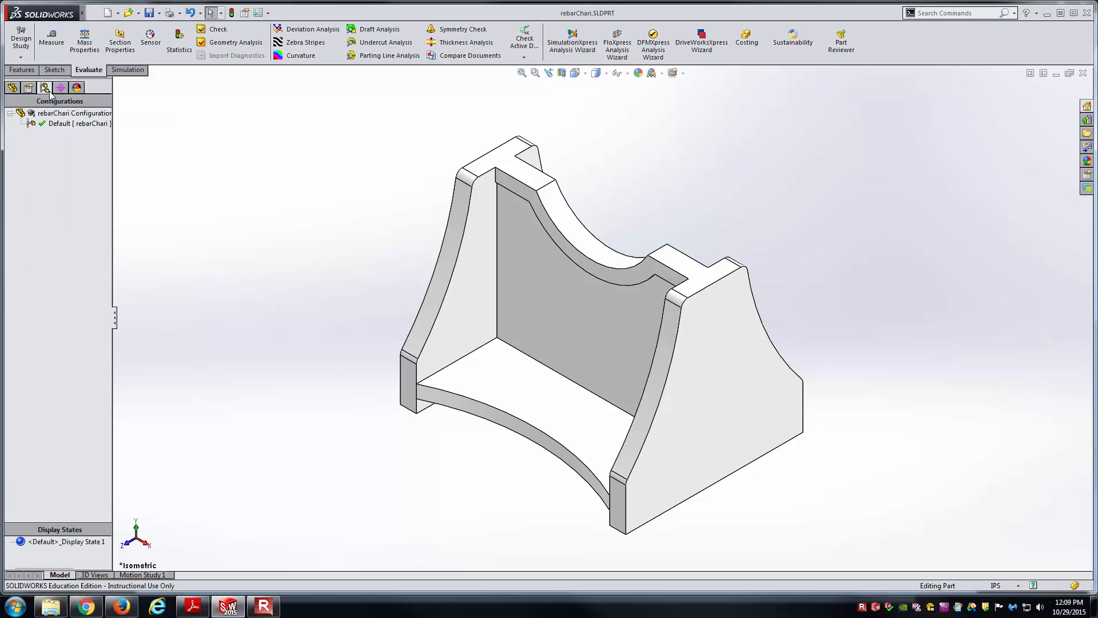
right_click(64, 114)
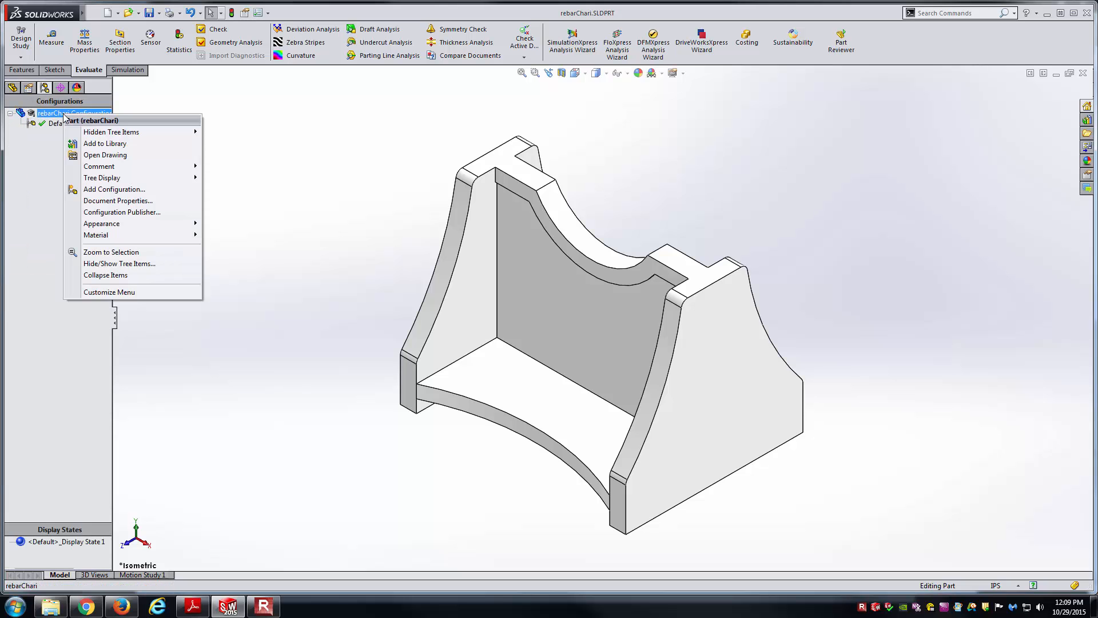
click(123, 189)
text(Config. A)
key(Return)
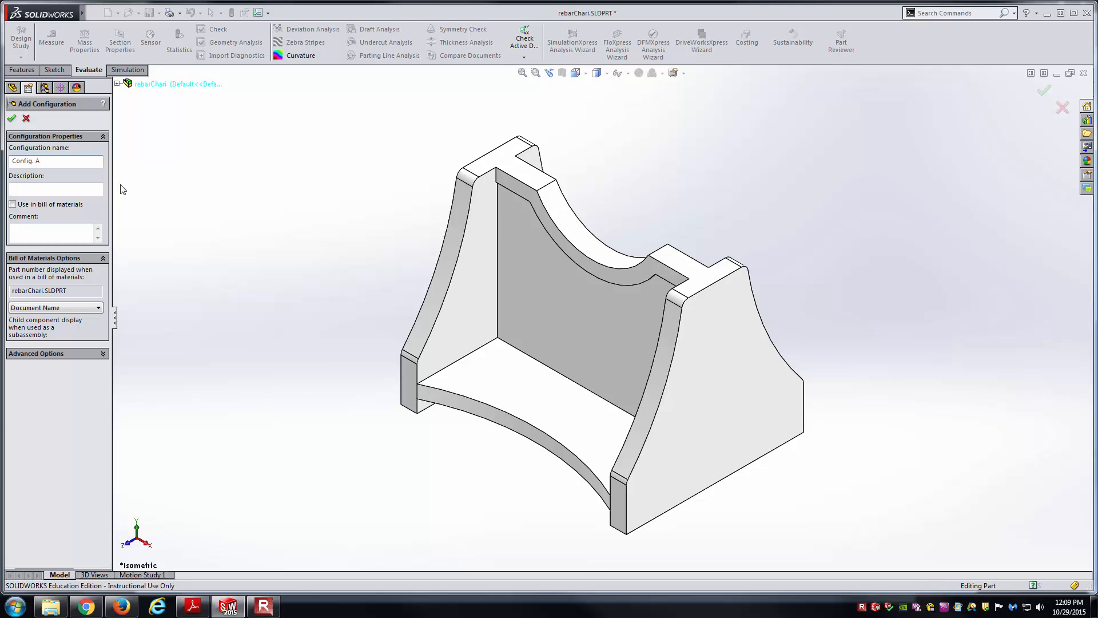
click(579, 314)
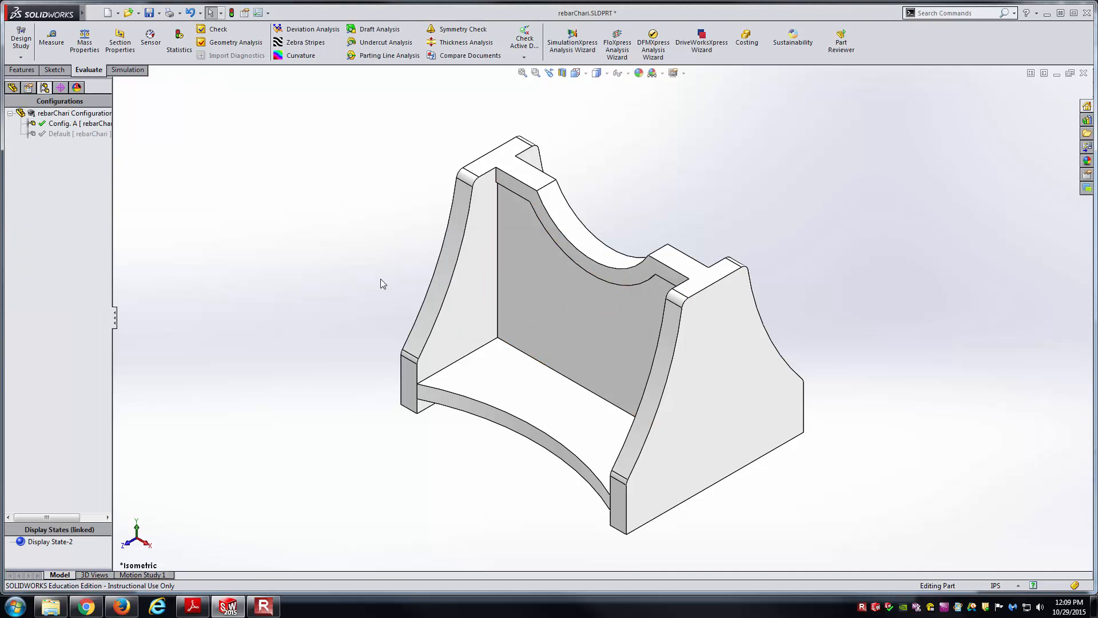
- Display the web feature's dimensions in the front view and compare them with the PDF's Config. A sheet
click(12, 87)
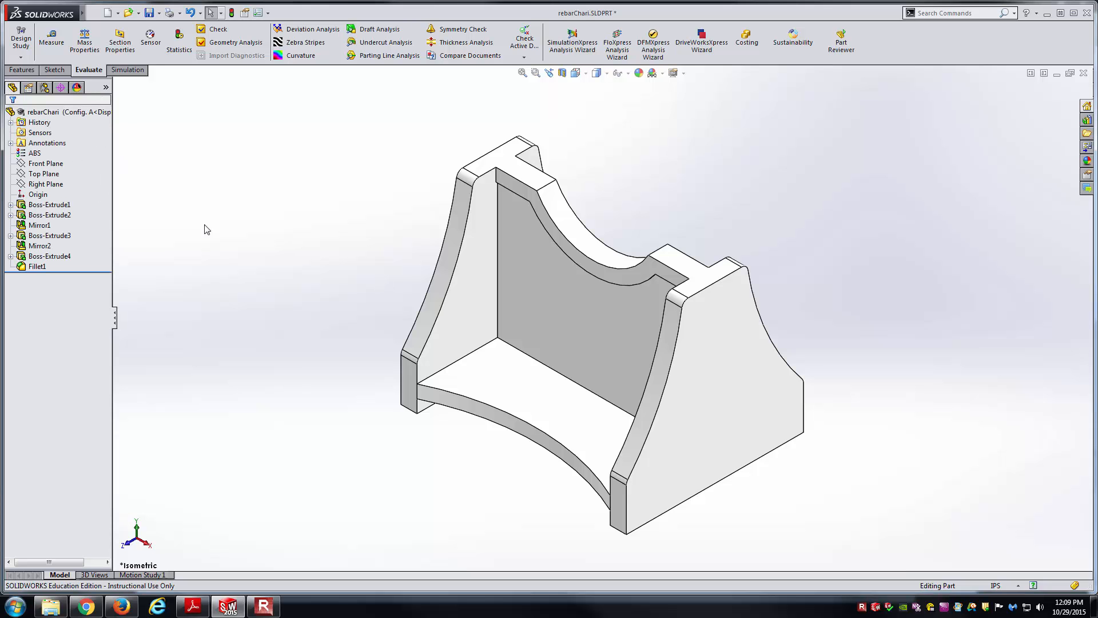
click(192, 606)
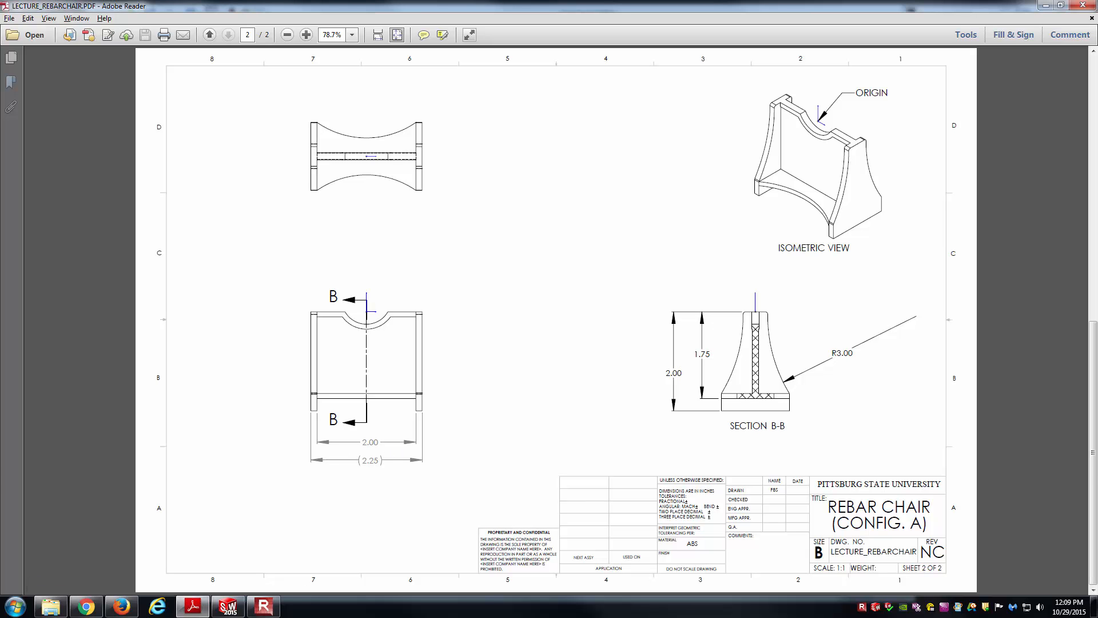
click(211, 582)
middle_drag(295, 472, 573, 357)
double_click(557, 350)
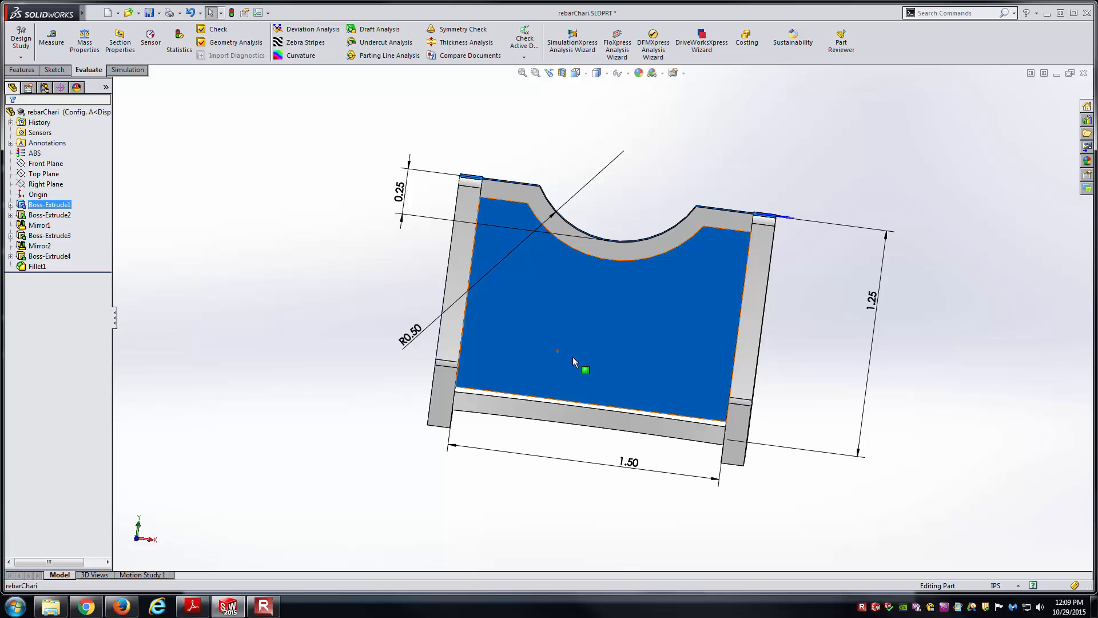
key(ctrl+1)
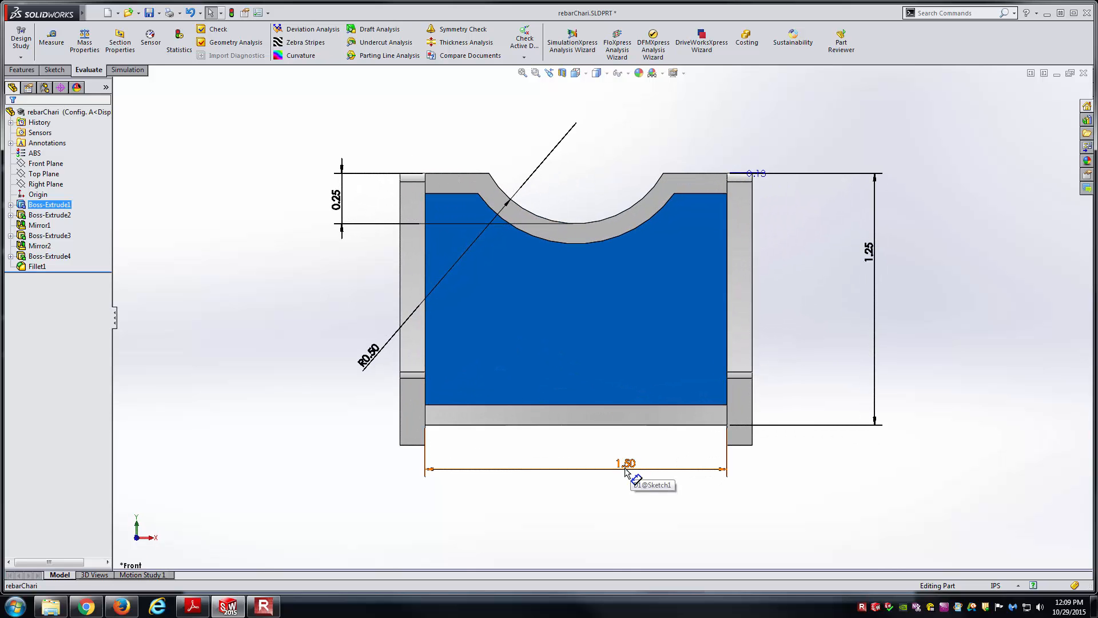
click(207, 608)
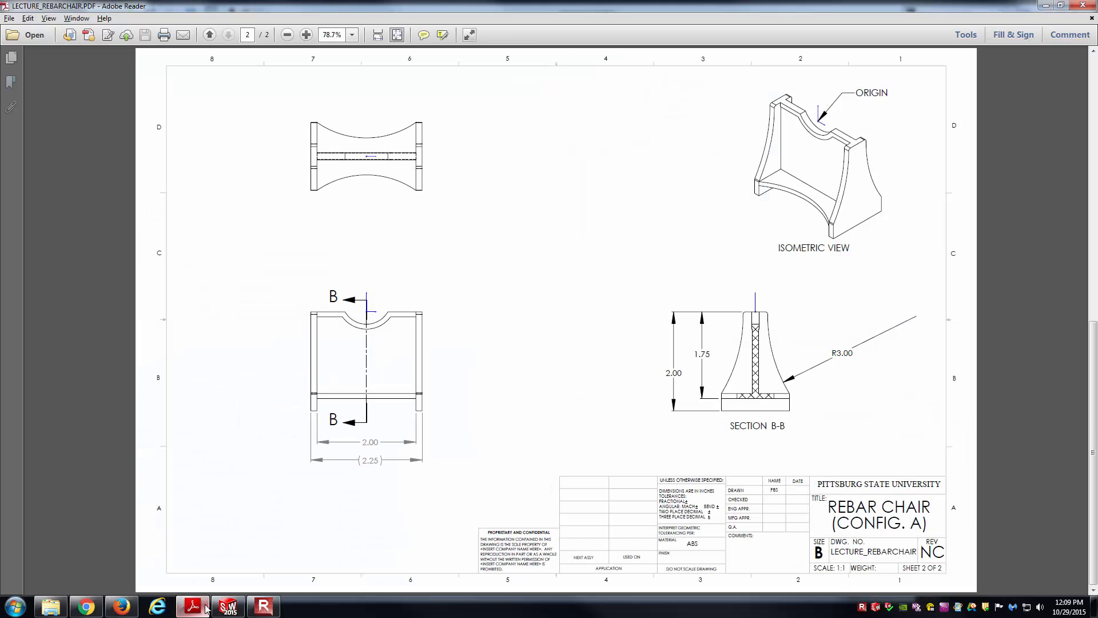
click(206, 608)
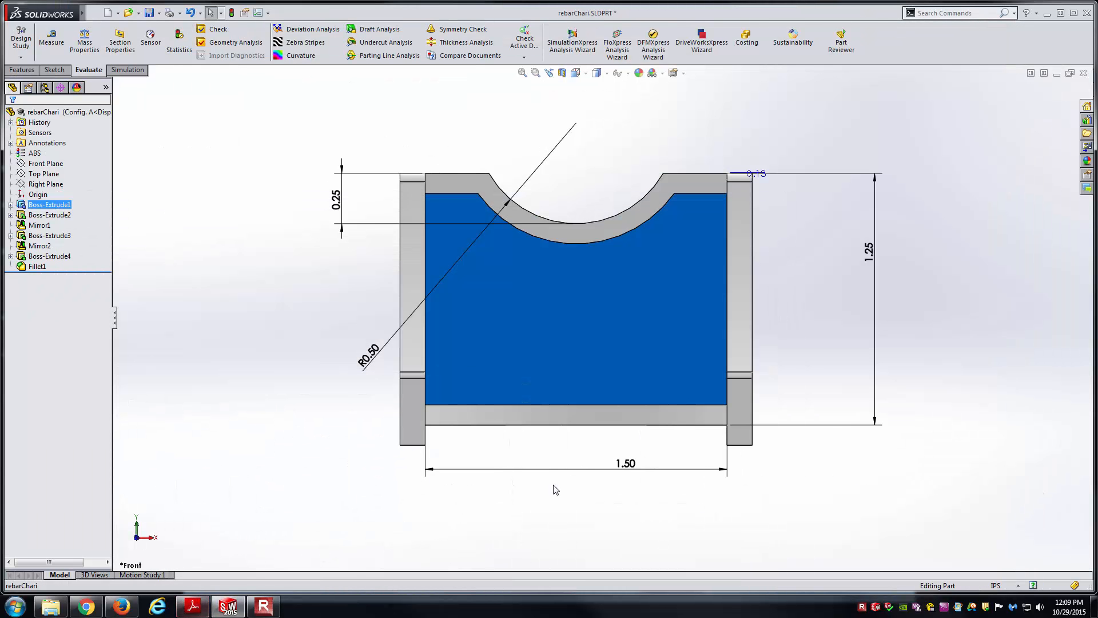
- Configure the web's width dimension as 2 in for Config. A only, keeping the Default configuration's value
right_click(629, 466)
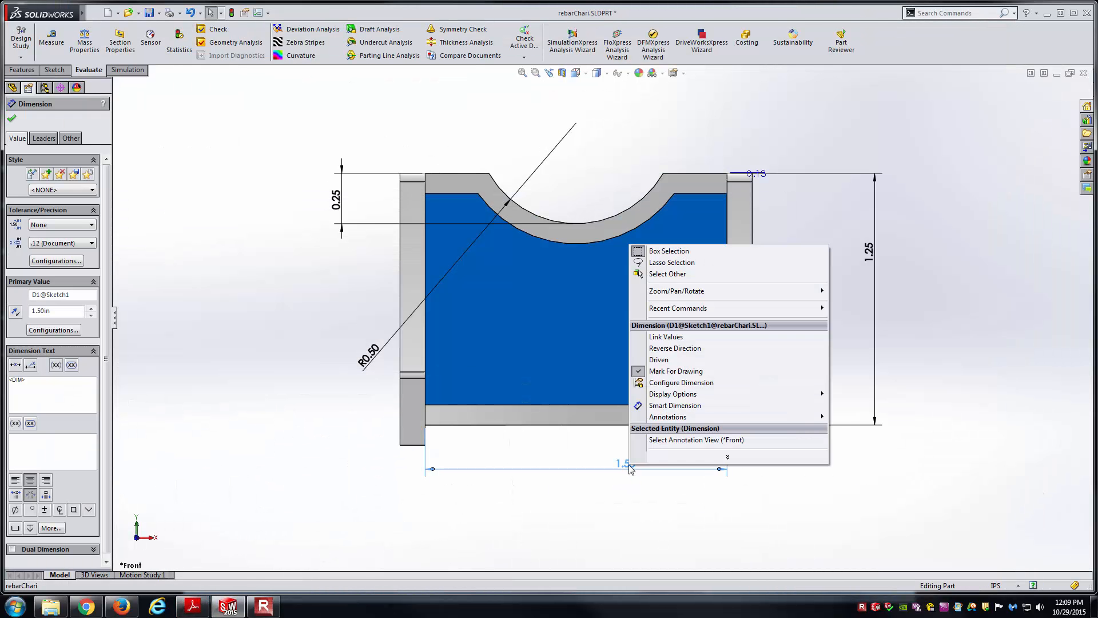
click(666, 384)
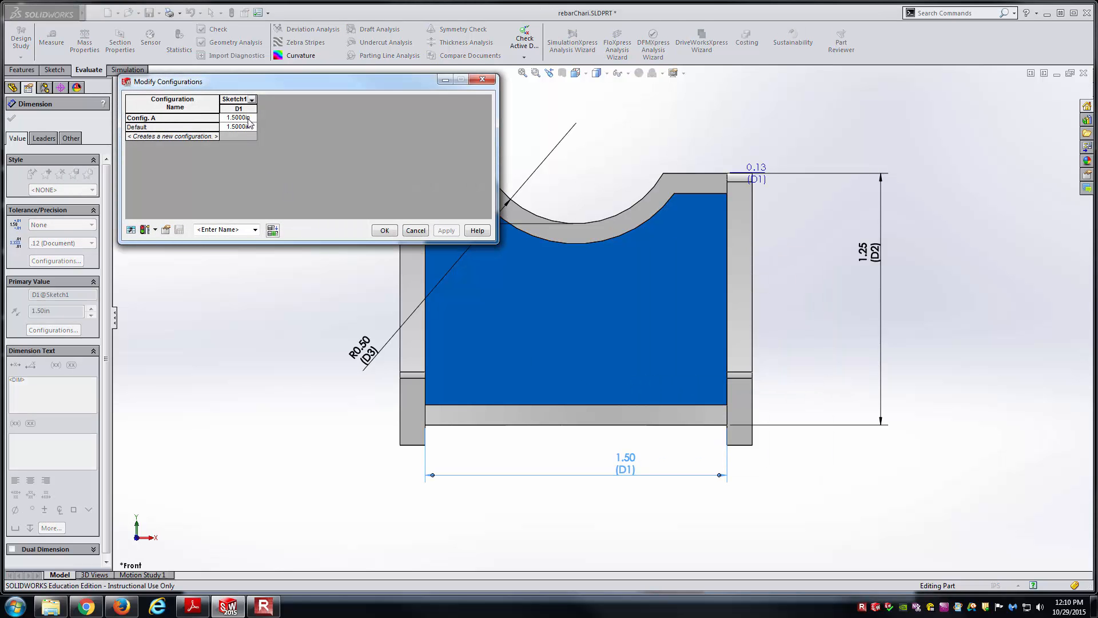
click(248, 117)
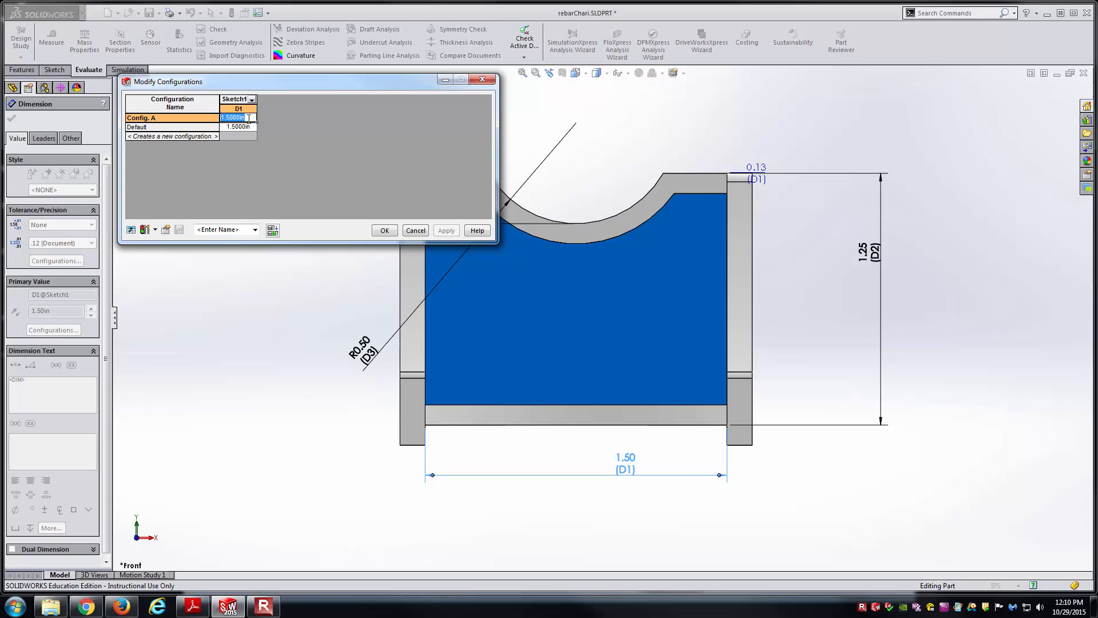
text(2)
key(Return)
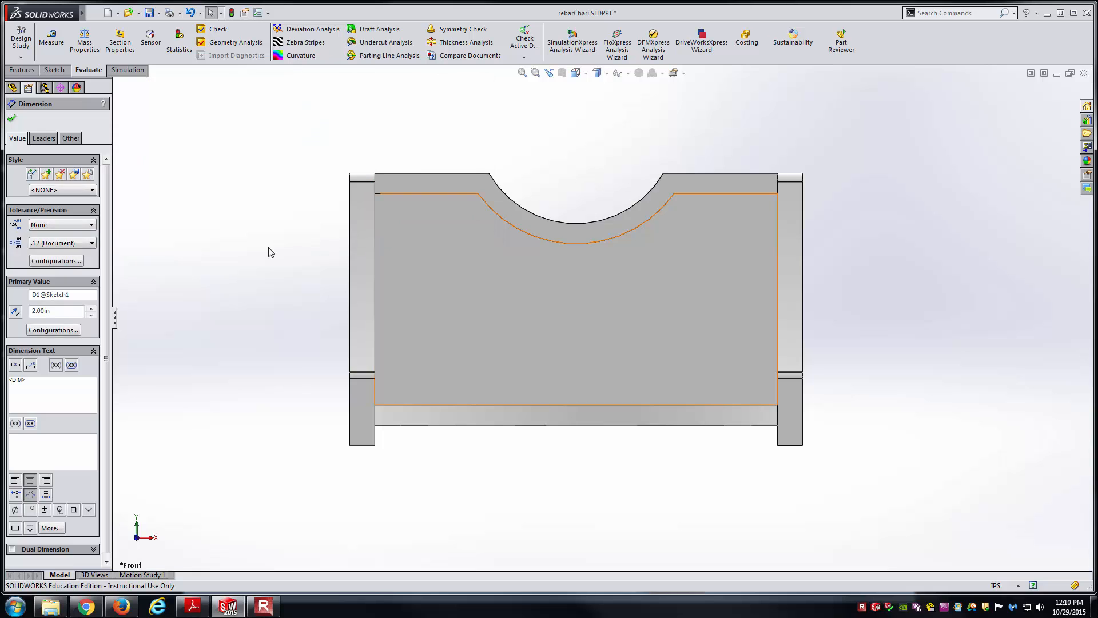
click(270, 252)
middle_drag(230, 224, 356, 335)
- Check the PDF's Config. A sheet, then configure the end plate's overall height as 2 in for Config. A in SOLIDWORKS
click(193, 606)
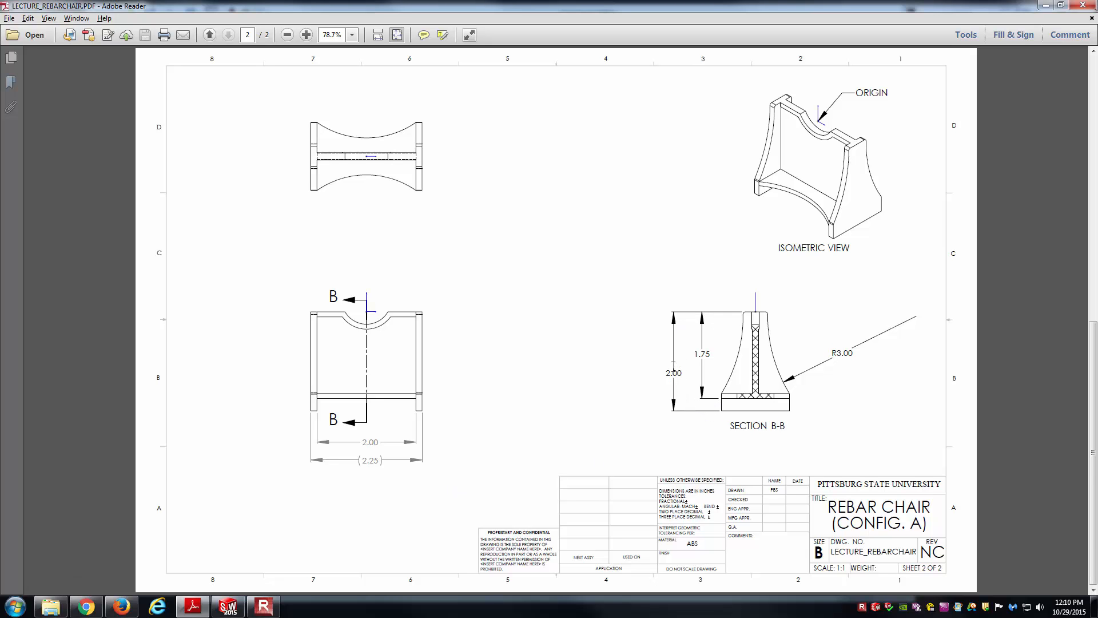
click(232, 606)
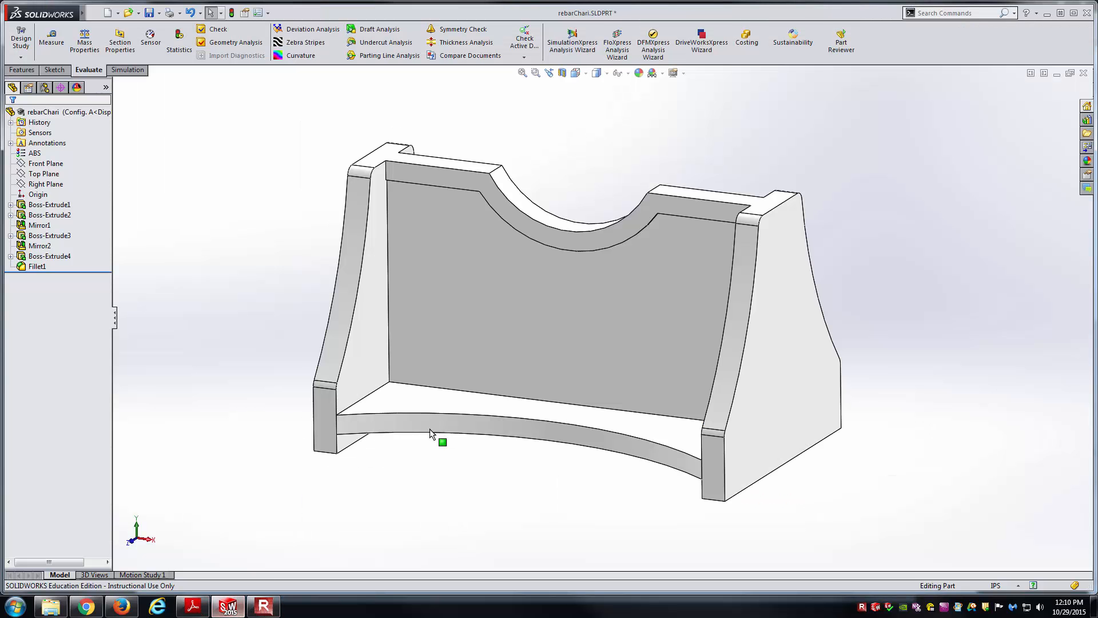
click(788, 300)
middle_drag(738, 392, 444, 321)
right_click(423, 313)
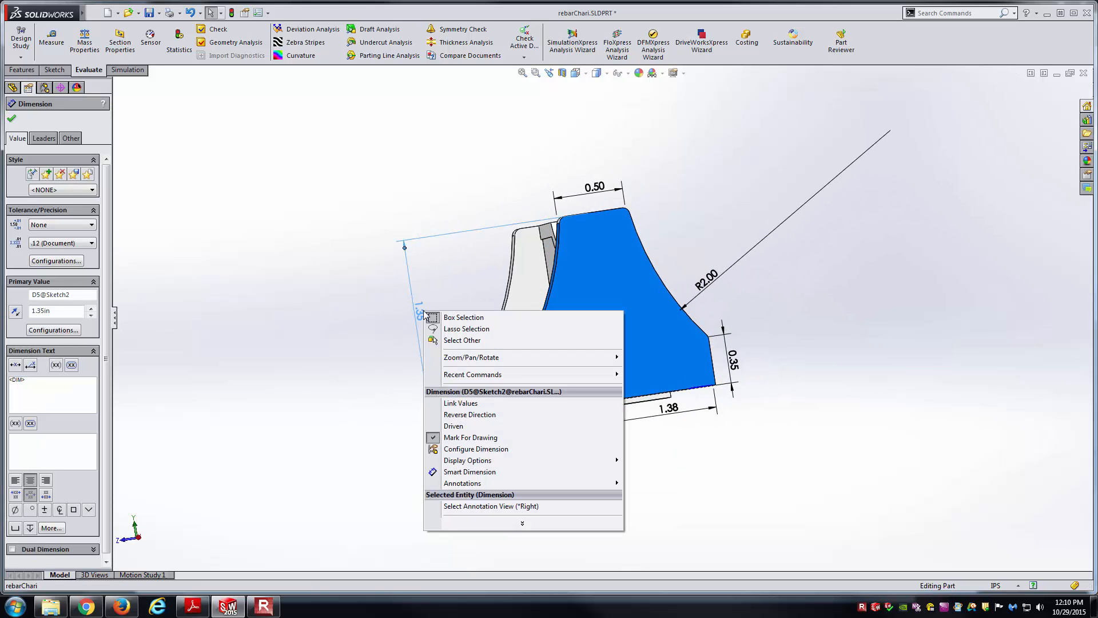
click(496, 448)
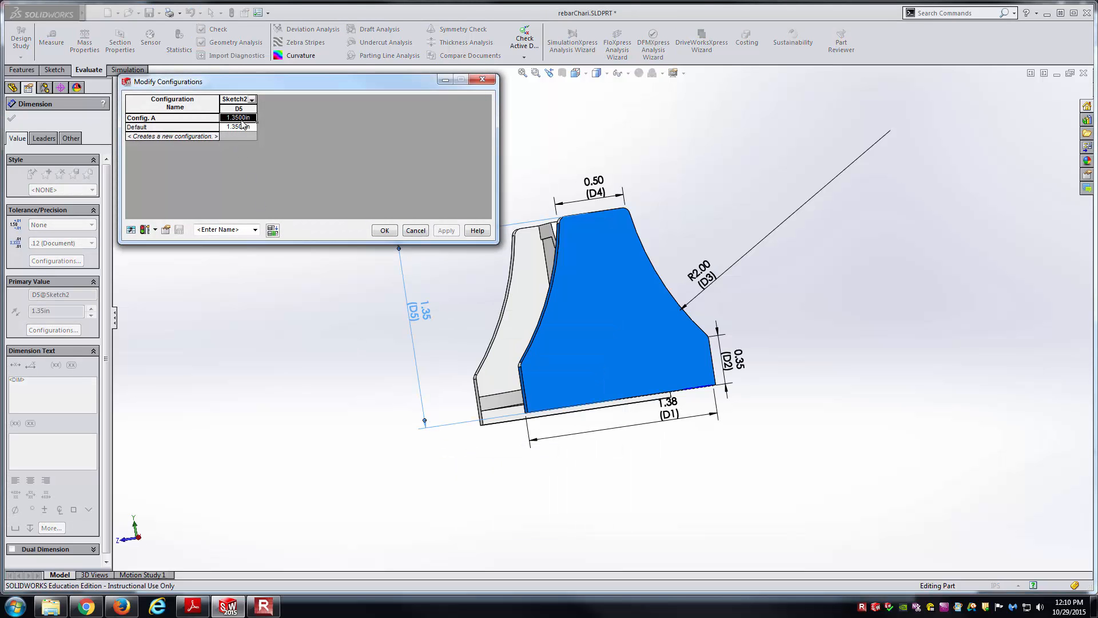
click(239, 118)
click(242, 118)
key(BackSpace)
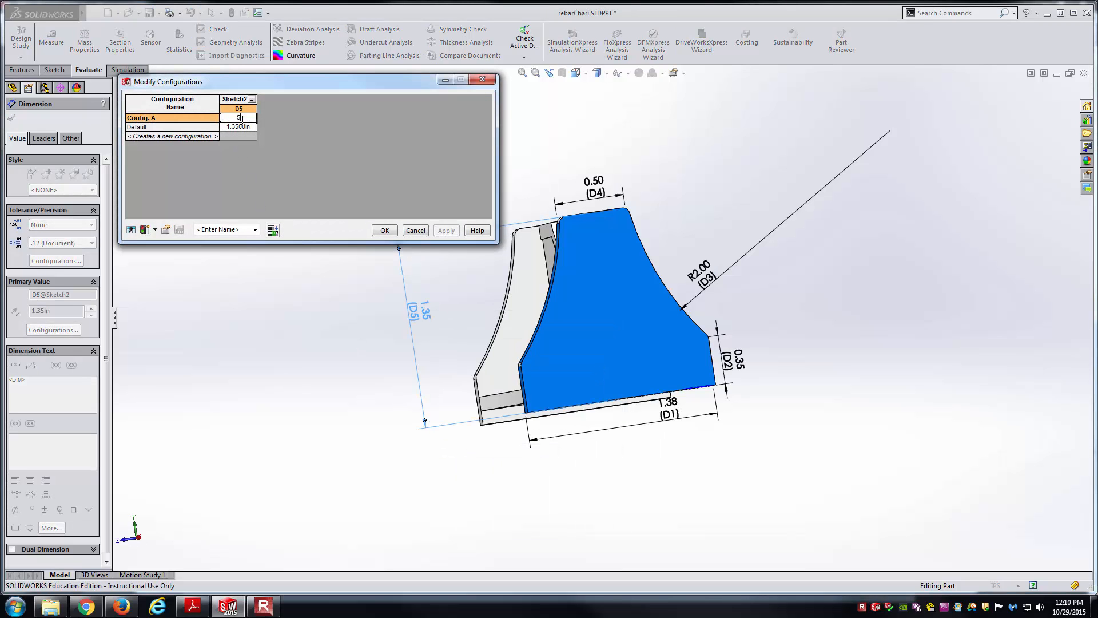
text(2.0000in)
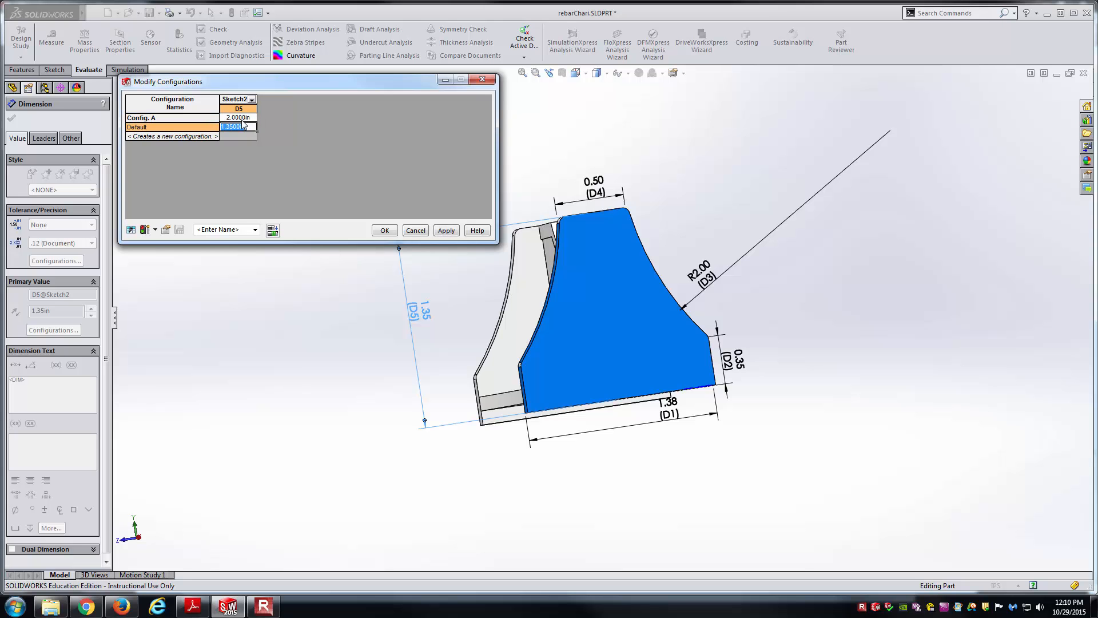
click(384, 230)
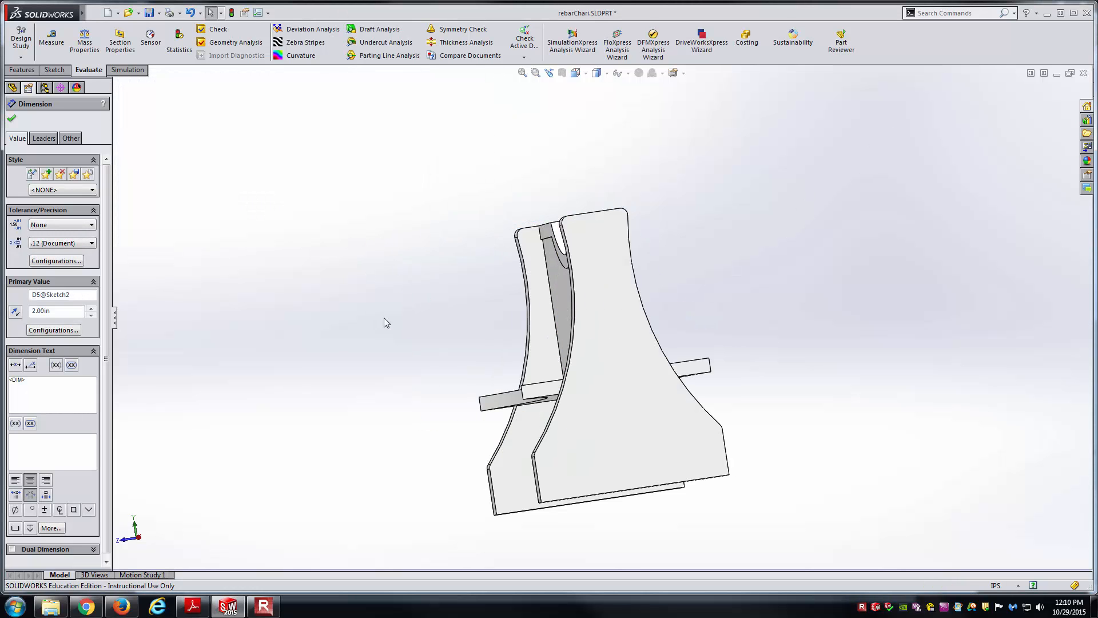
- Check the web height in the PDF drawing and configure the web's vertical dimension as 1.75 in for Config. A in SOLIDWORKS
click(199, 607)
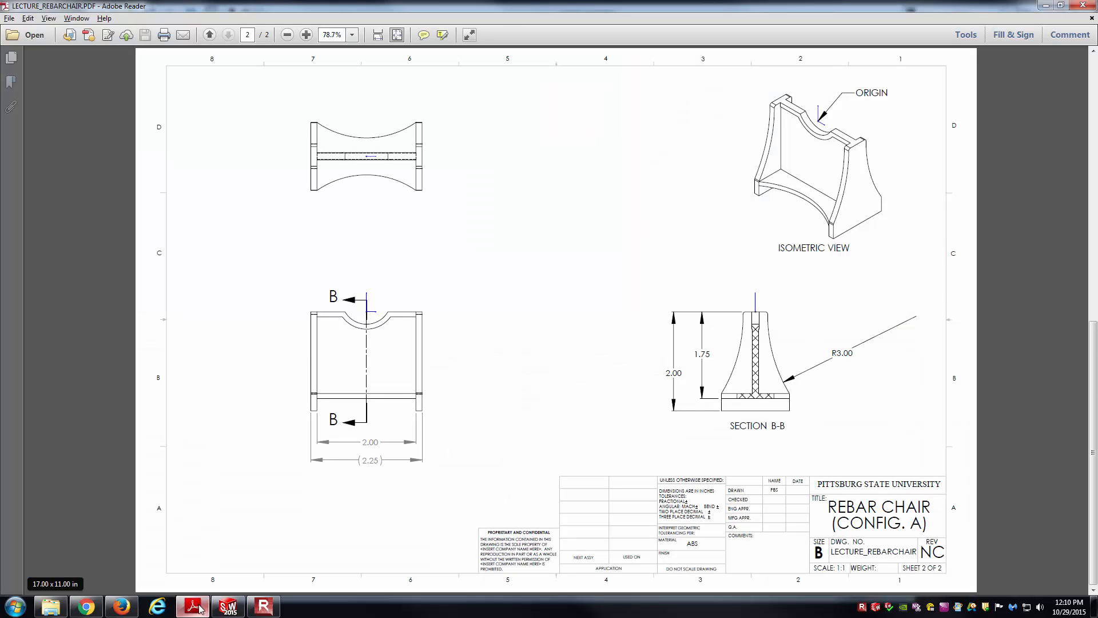
click(198, 608)
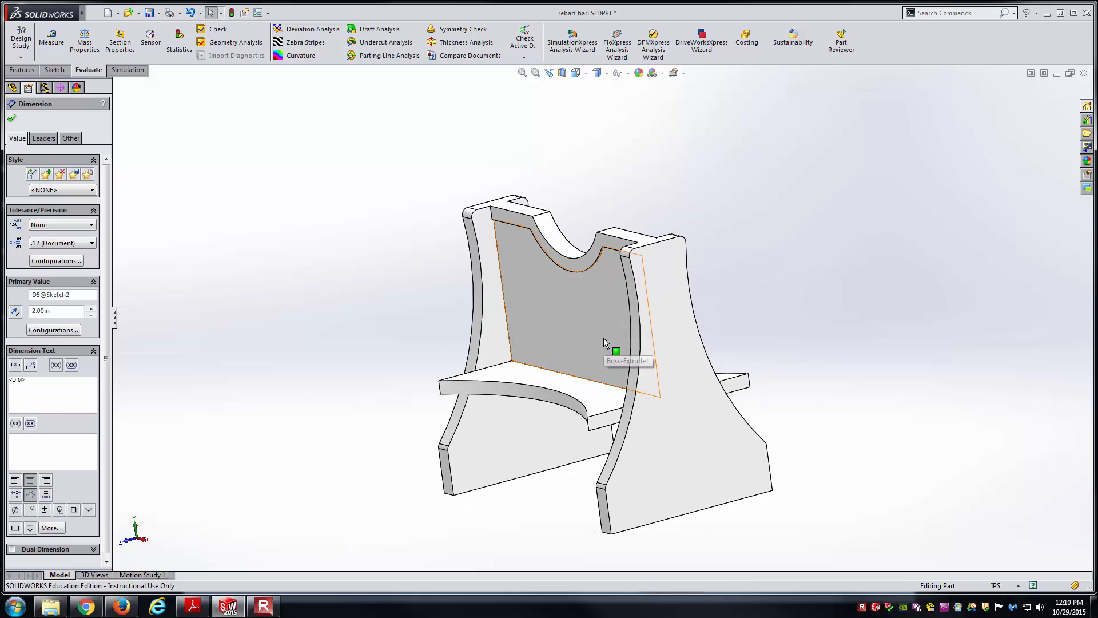
click(602, 337)
double_click(603, 338)
middle_drag(645, 334, 715, 310)
right_click(826, 277)
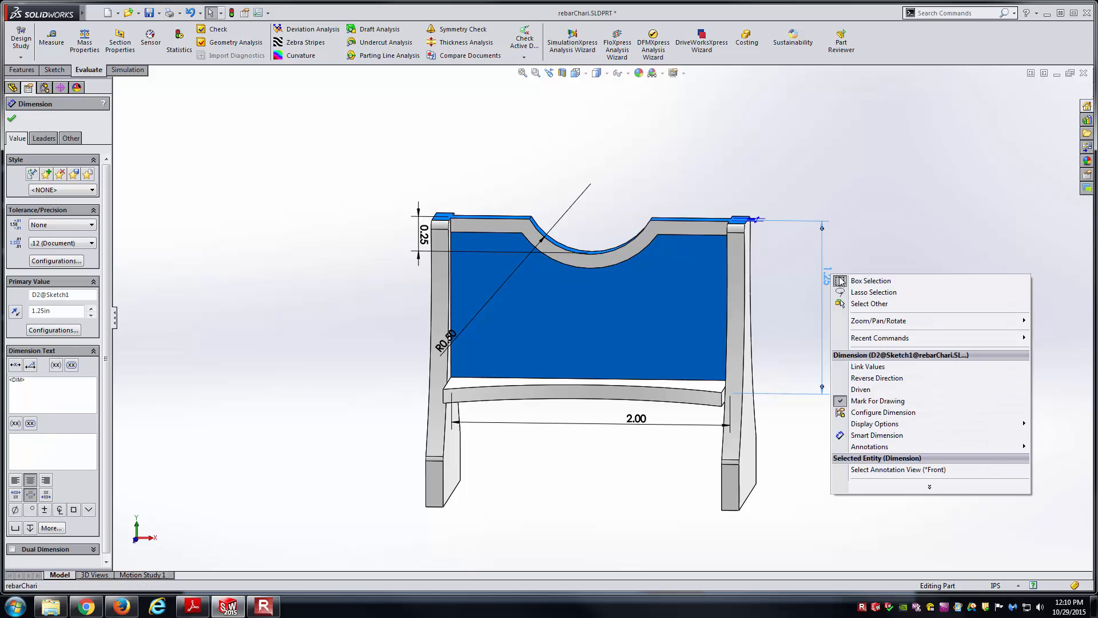
click(881, 412)
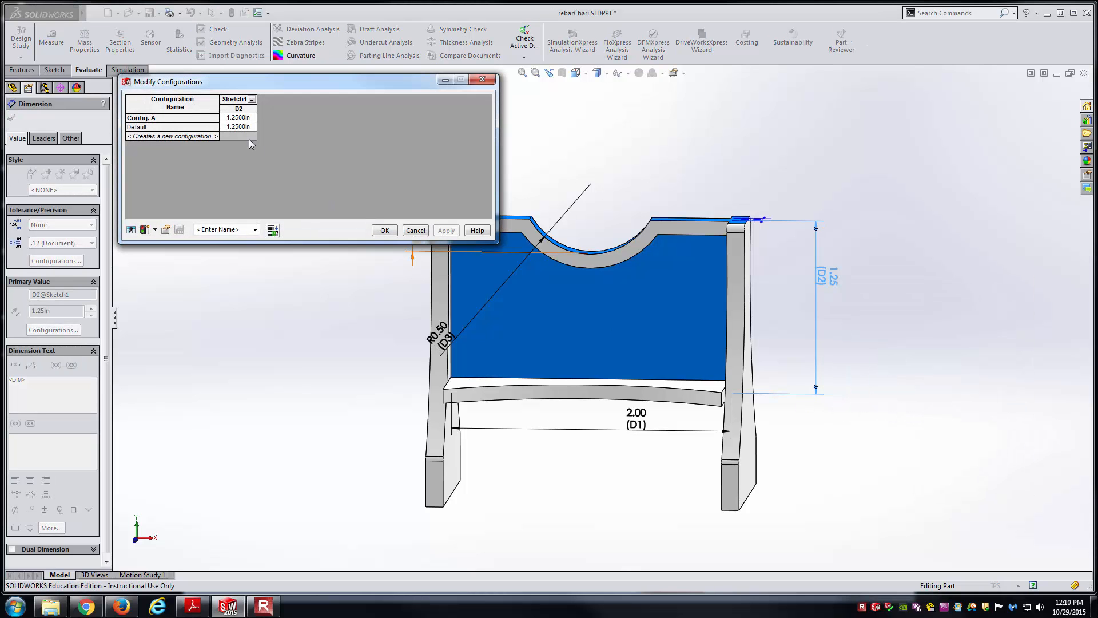
double_click(237, 117)
text(1.75)
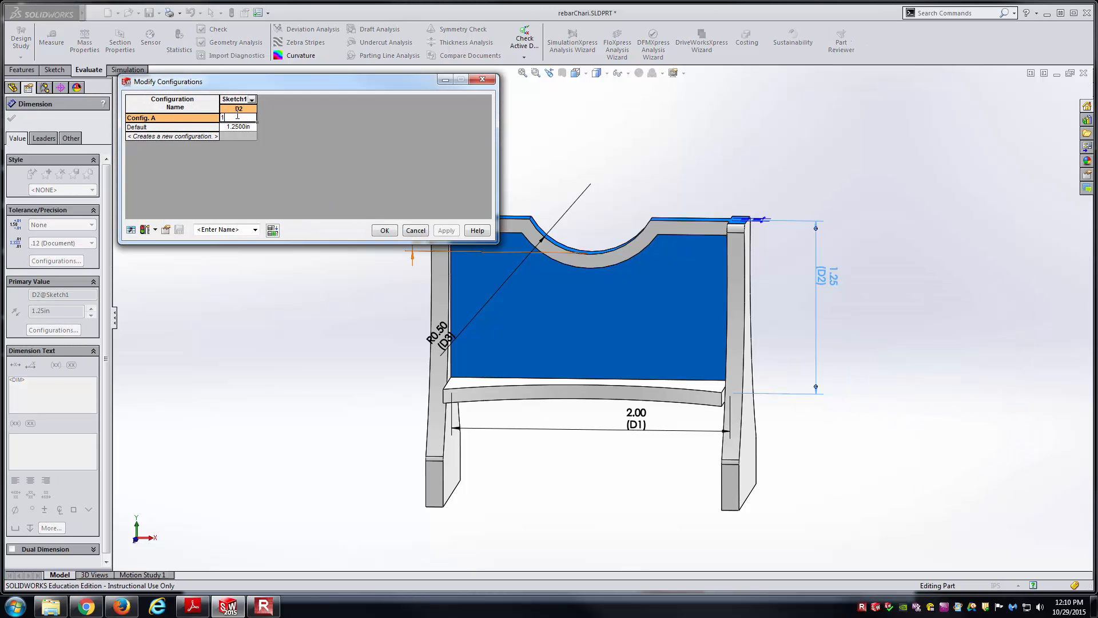
click(384, 230)
middle_drag(369, 319, 344, 399)
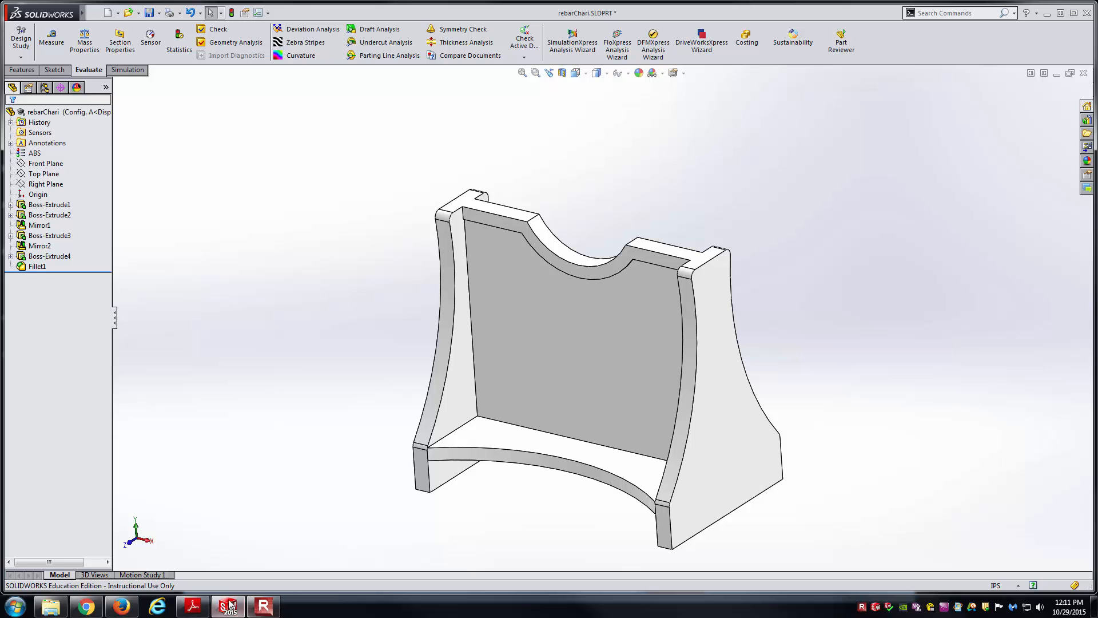
- Configure the end plate's side arc radius as 3 in for Config. A and compare the part with the PDF sheet
click(194, 607)
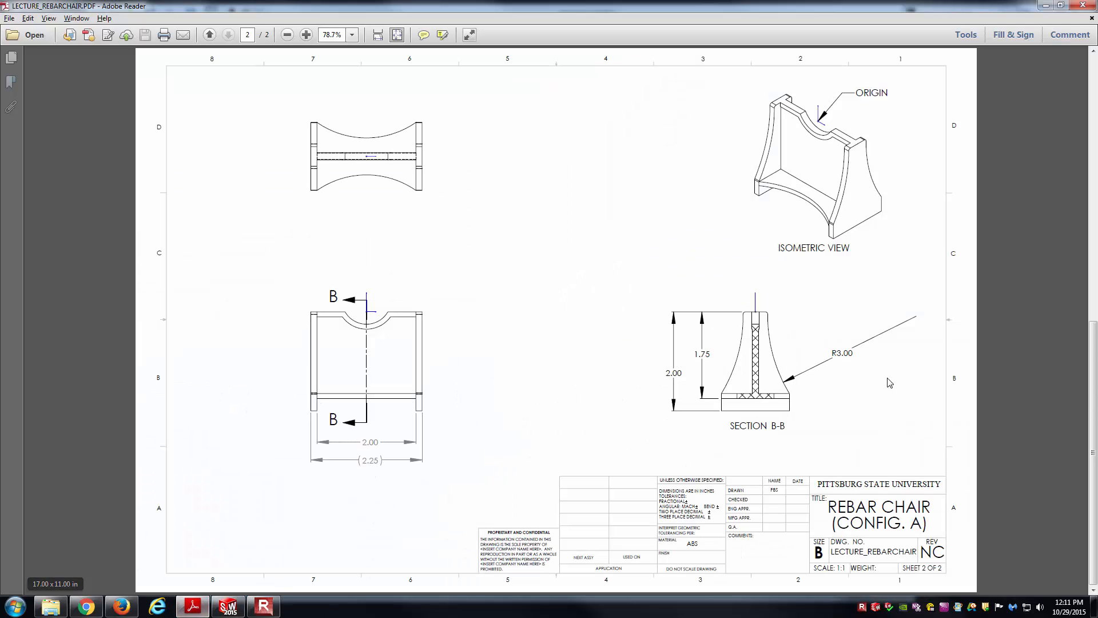
click(178, 611)
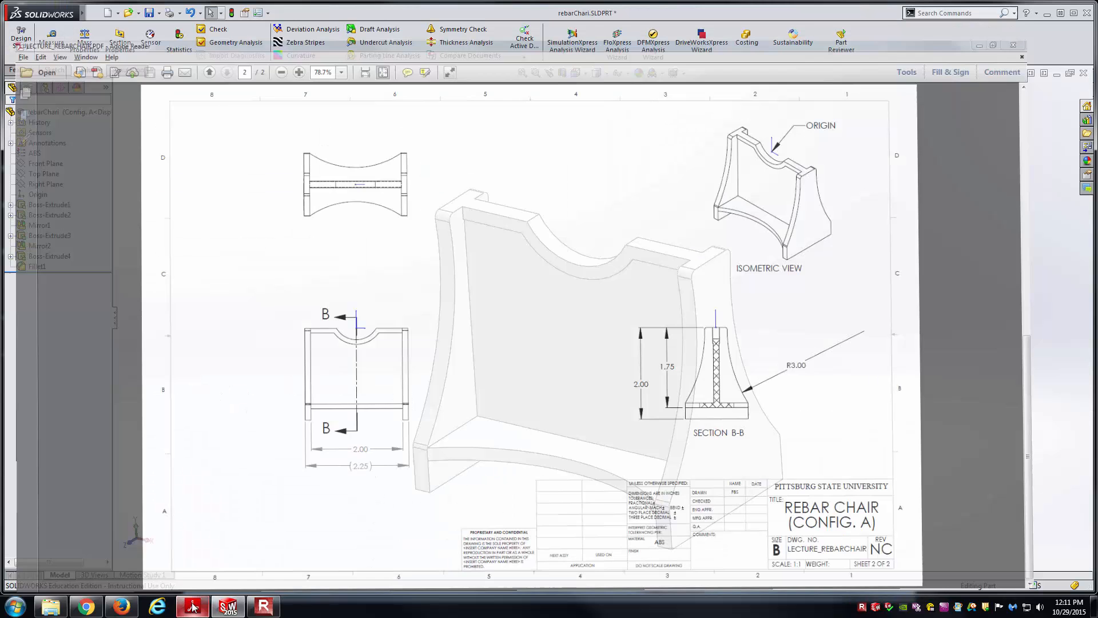
double_click(752, 440)
middle_drag(749, 449, 709, 428)
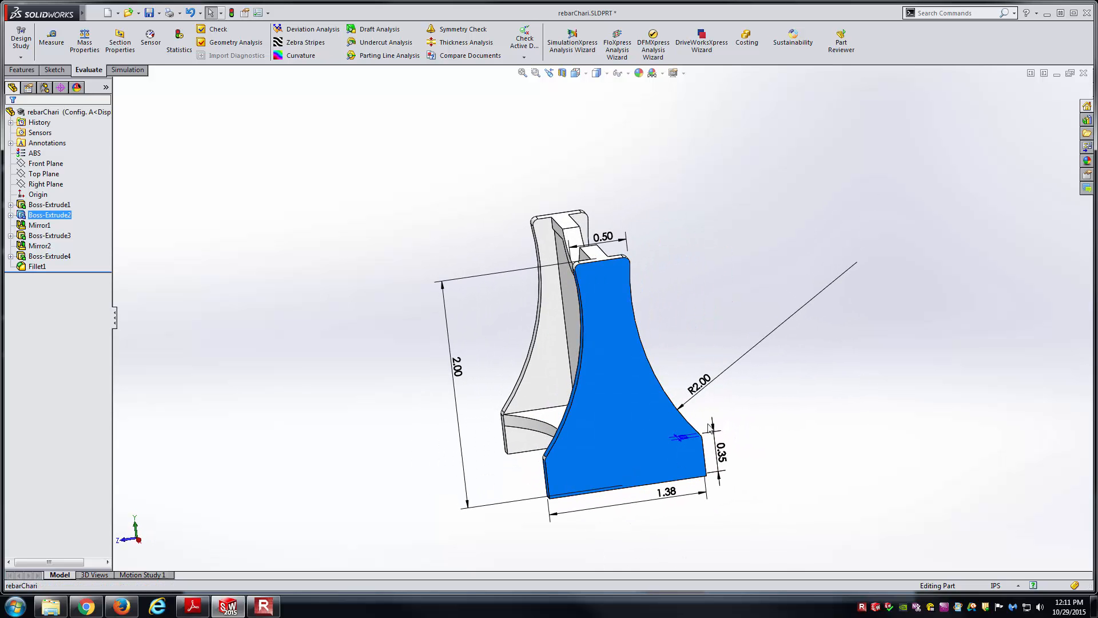
right_click(709, 384)
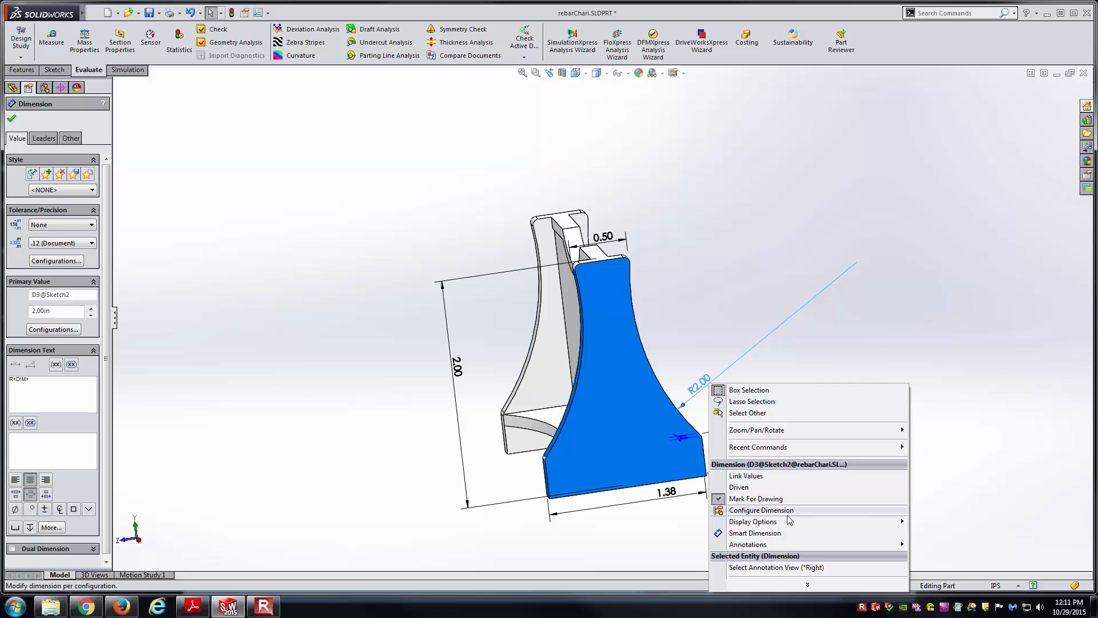
click(760, 509)
click(250, 118)
text(3)
key(Return)
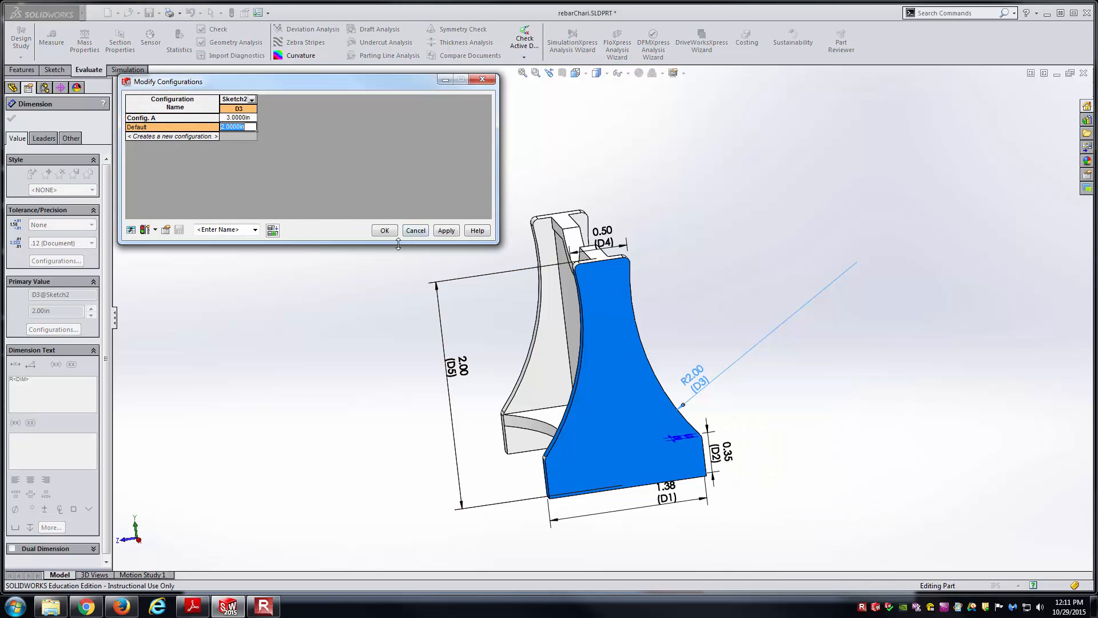
click(391, 232)
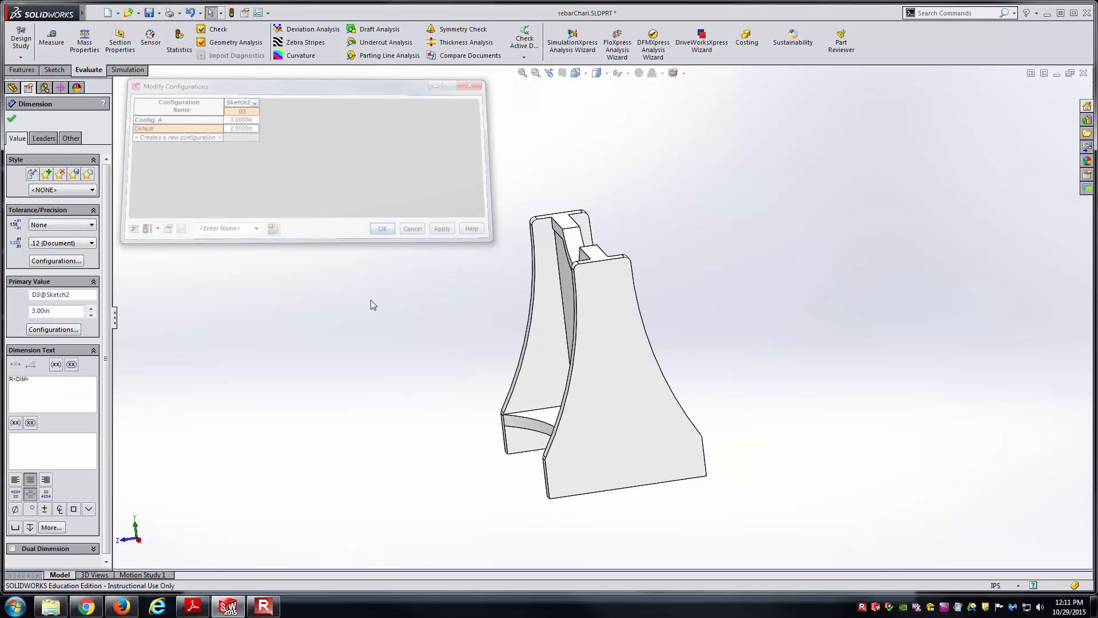
middle_drag(418, 321, 475, 310)
key(f)
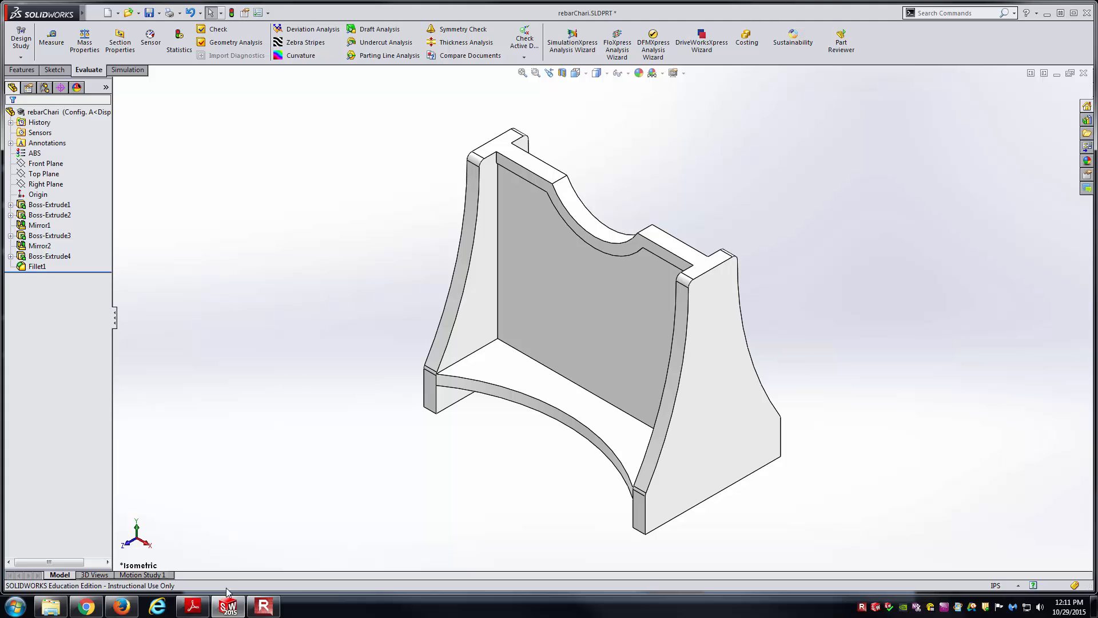
click(192, 605)
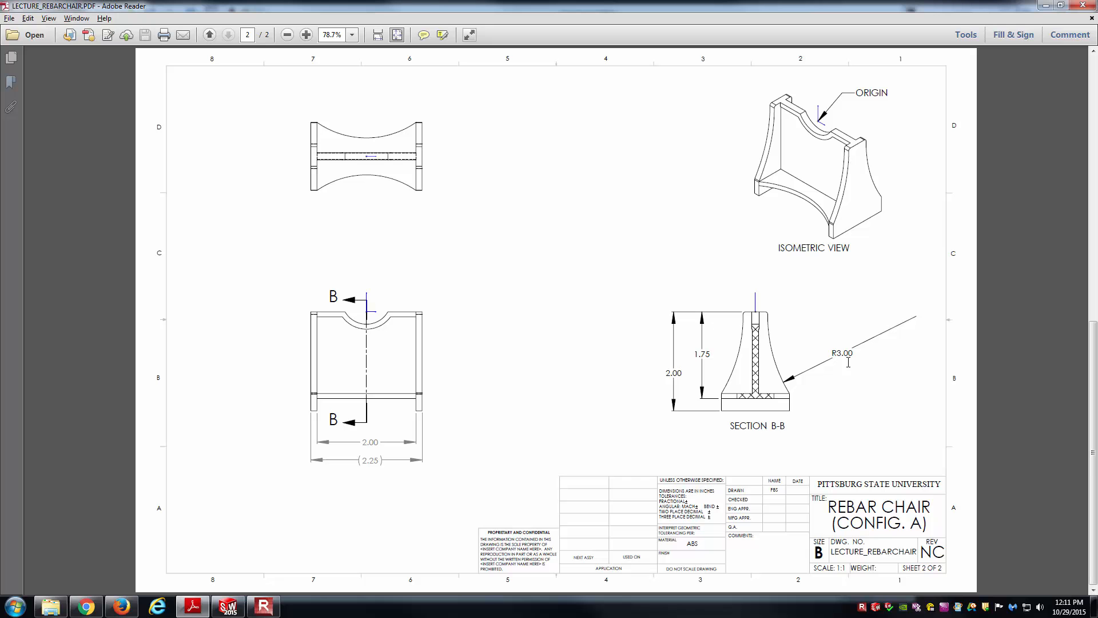
click(228, 606)
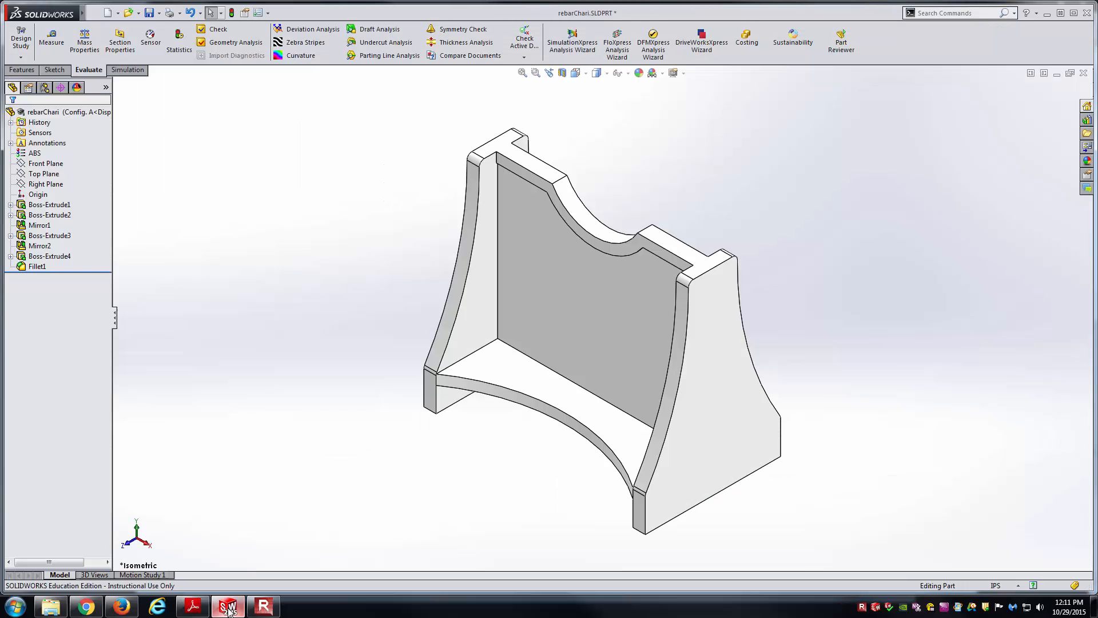
- Switch between the Default and Config. A configurations and check the mass properties of Config. A
click(44, 88)
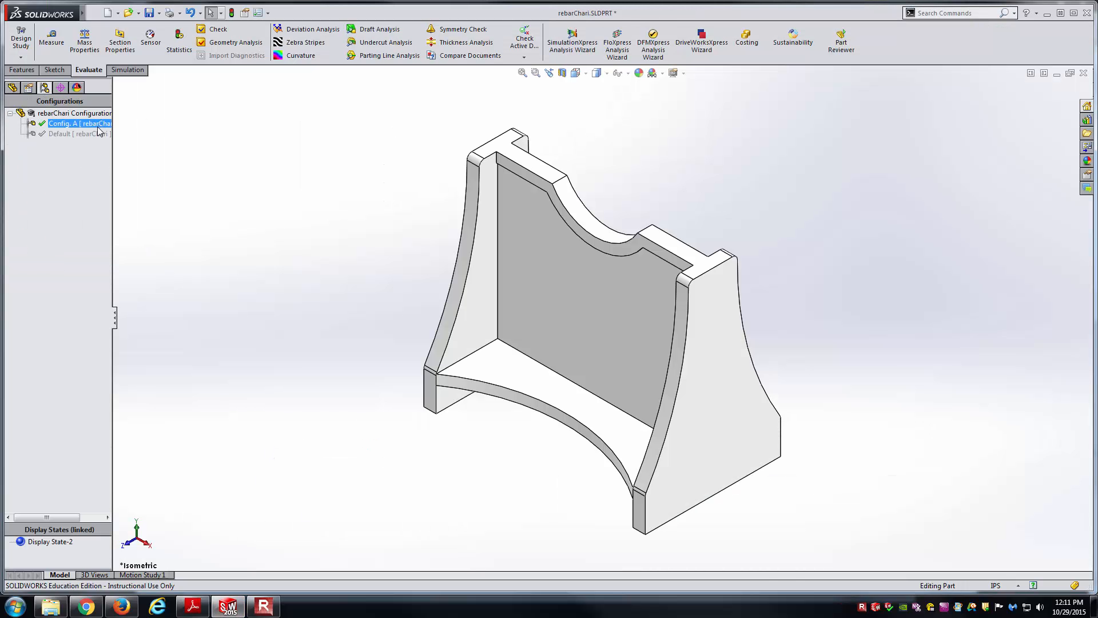
double_click(91, 135)
click(556, 313)
double_click(94, 134)
double_click(86, 123)
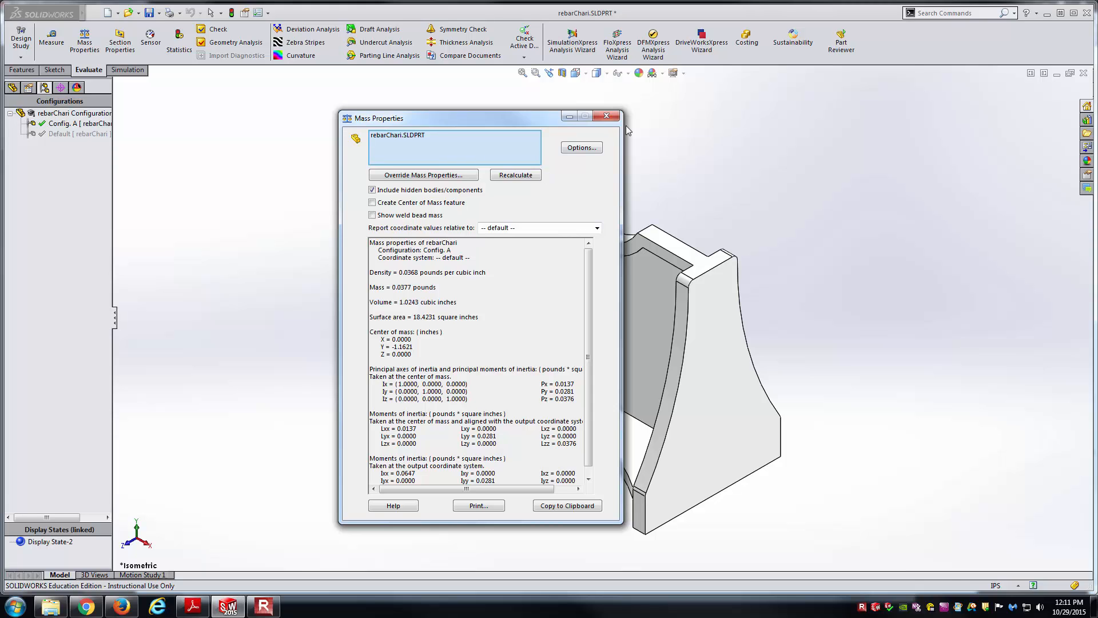
key(Escape)
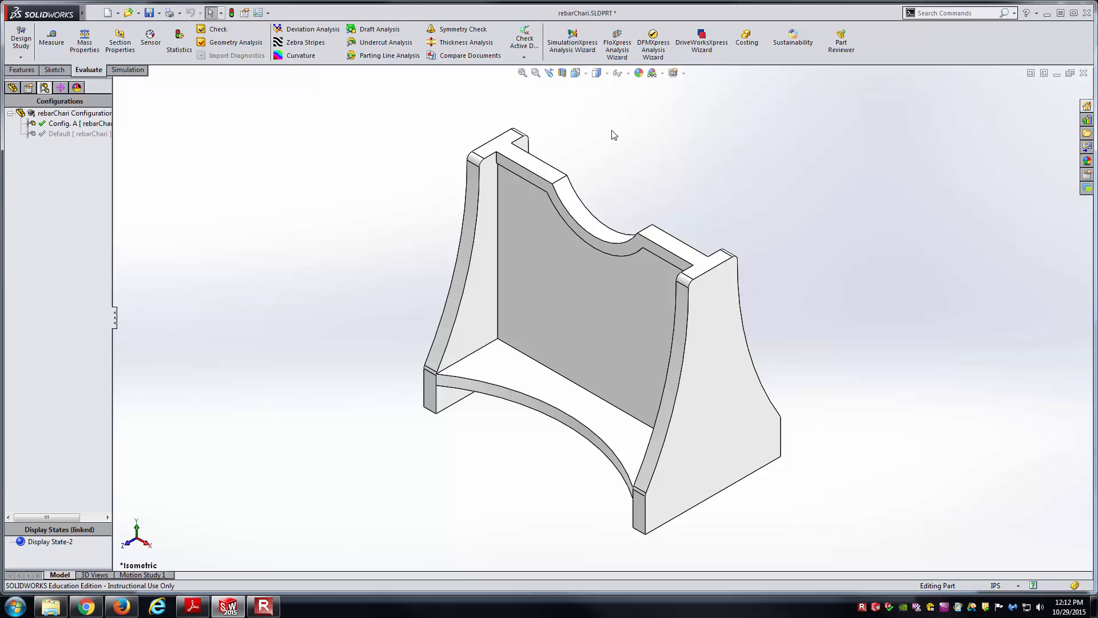
click(263, 605)
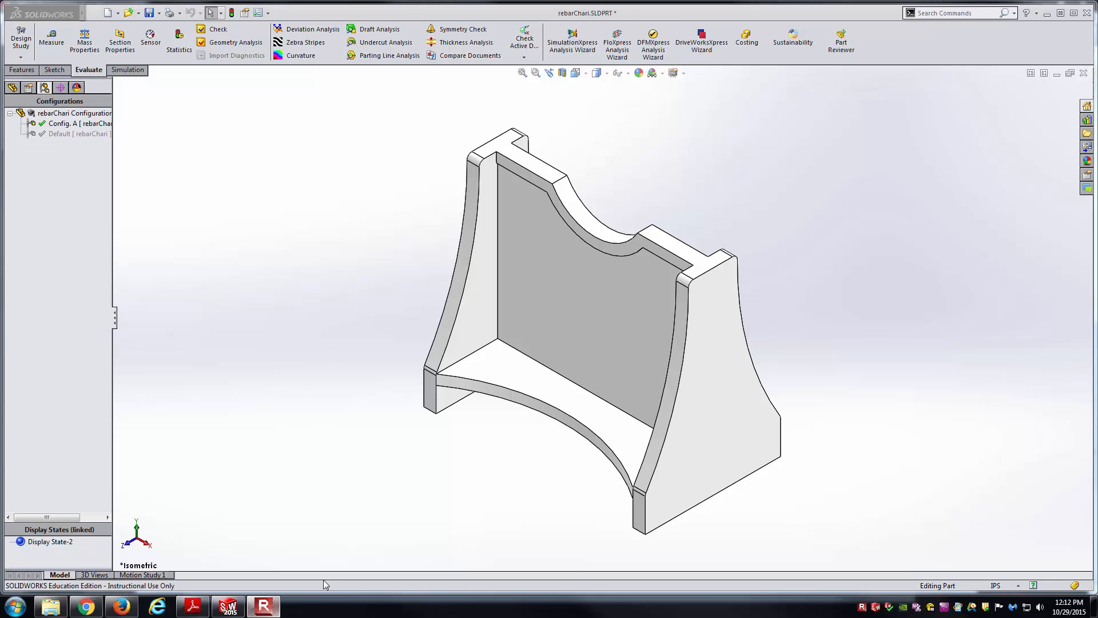